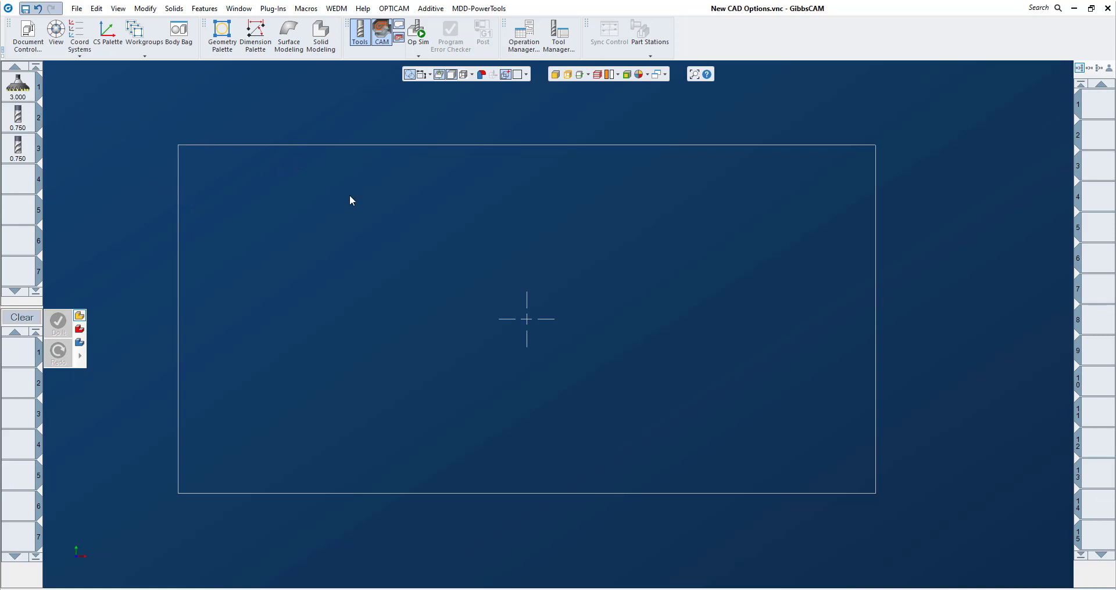
Step: Choose the mouse line tool with the 3.000 tool selected to preview its cutter sweep
scroll(369, 198, down, 2)
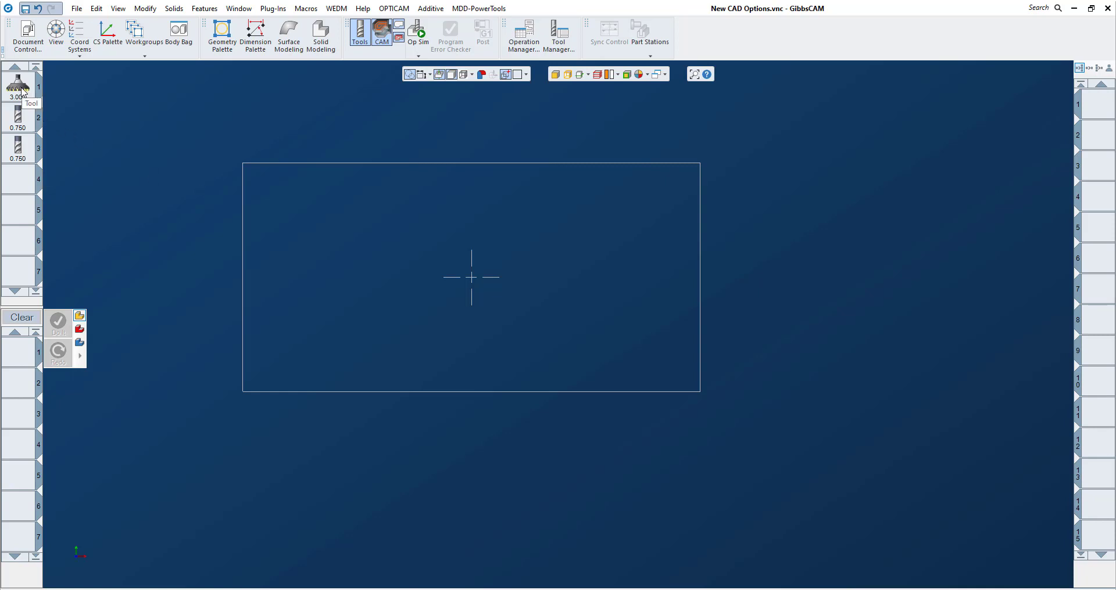
click(227, 37)
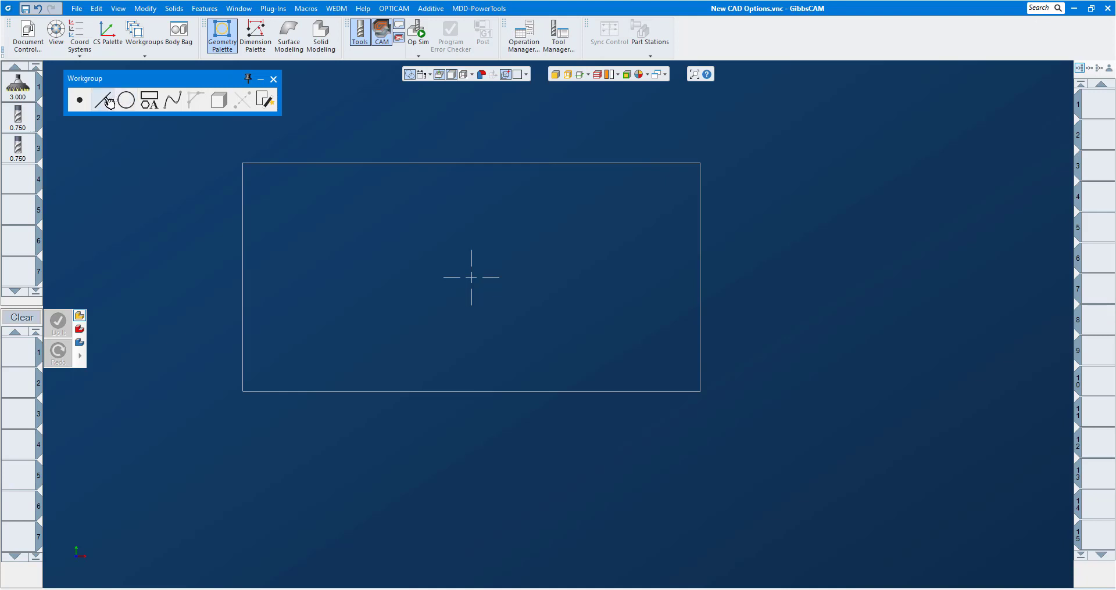
click(107, 102)
click(219, 101)
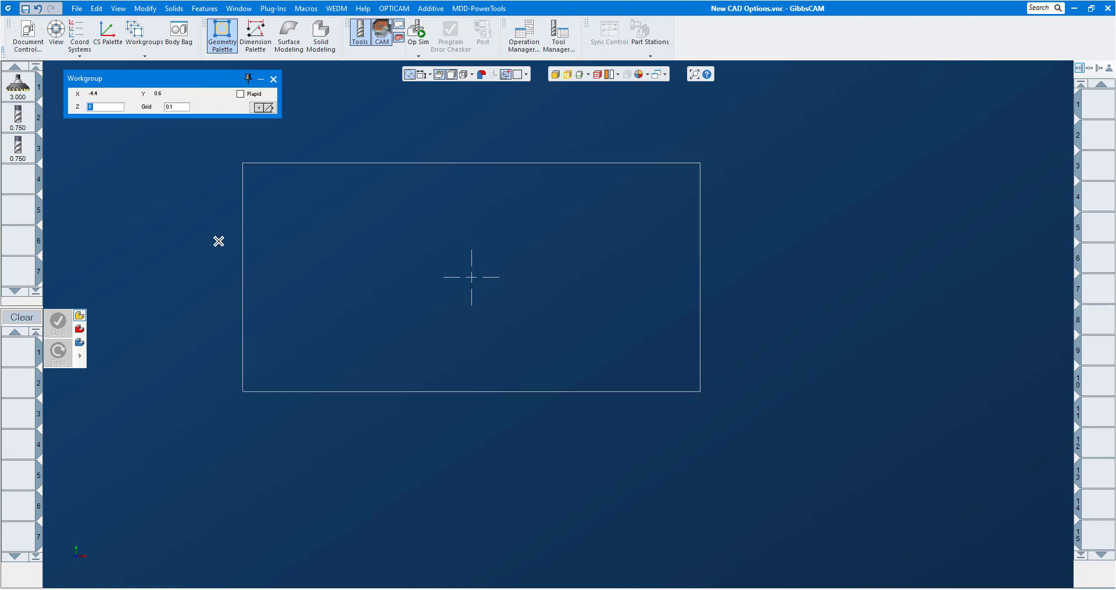
click(17, 84)
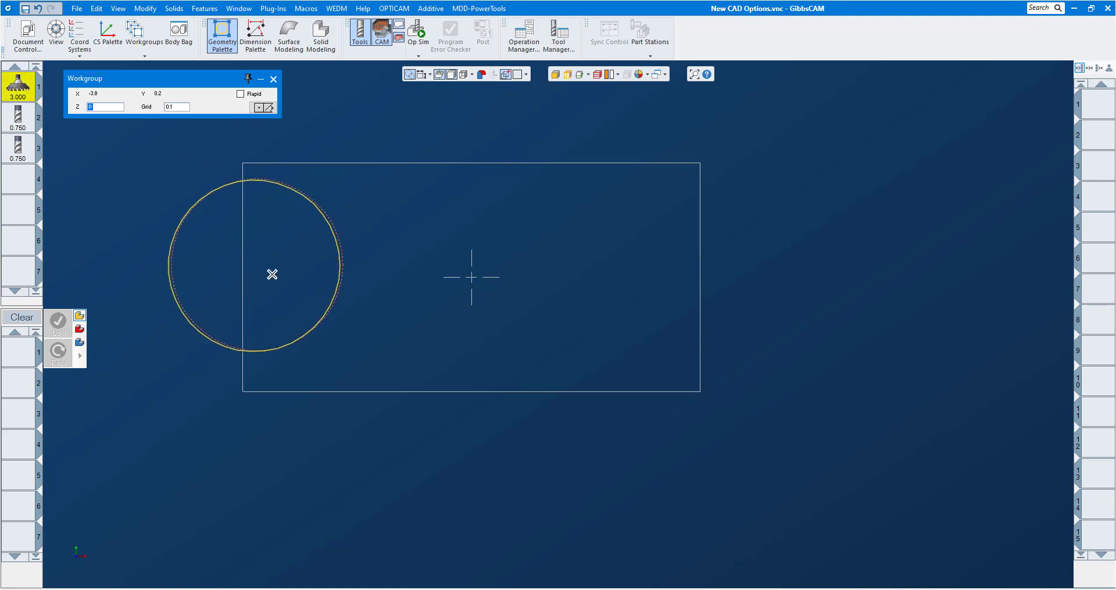
scroll(303, 303, down, 1)
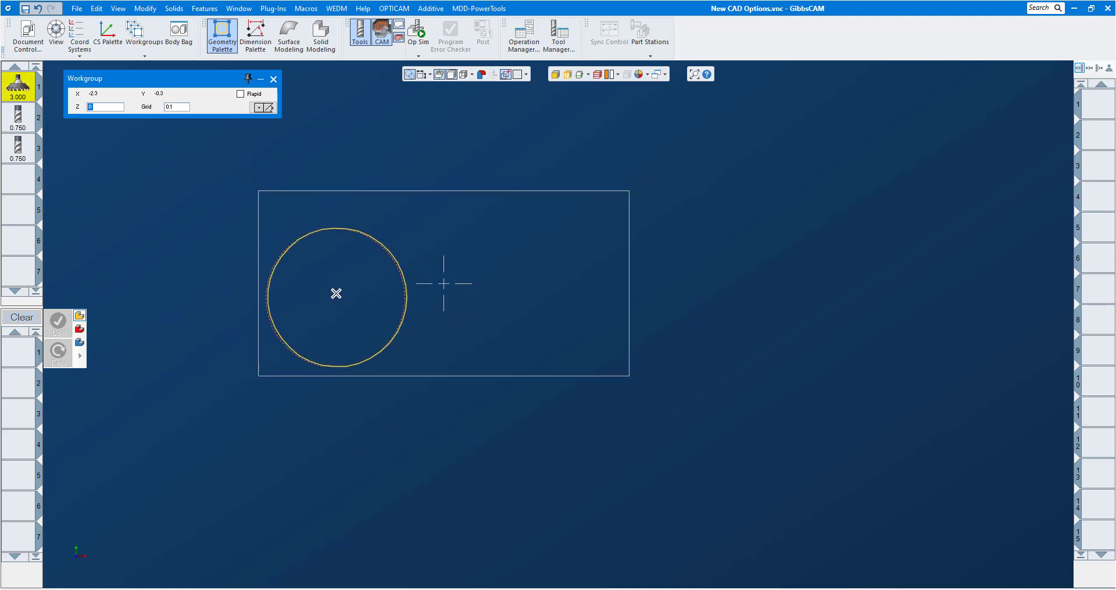
scroll(350, 298, down, 1)
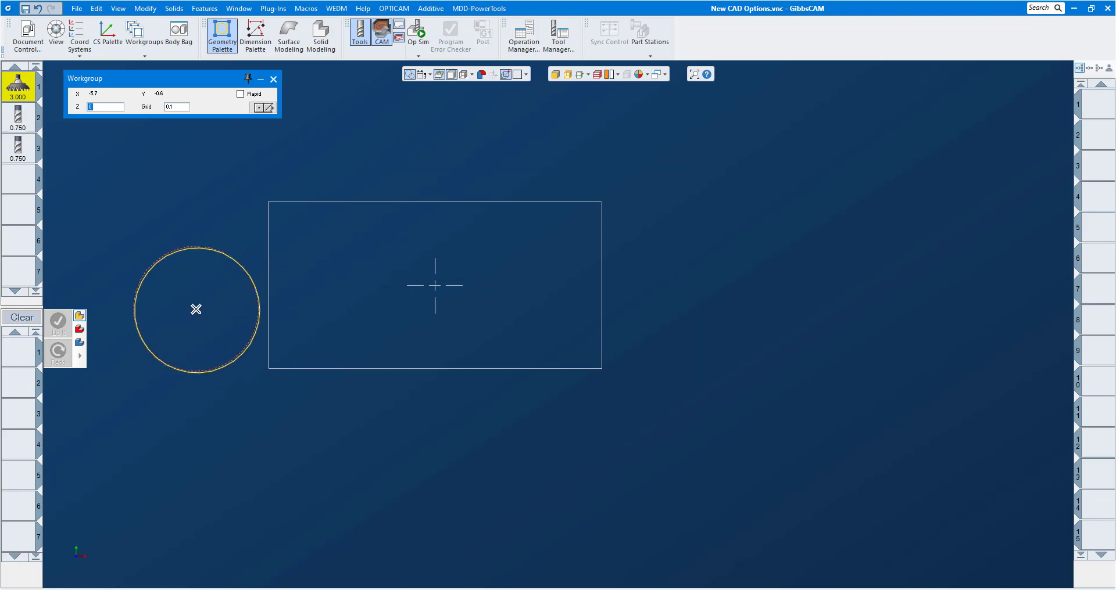
Step: Draw a seven-line connected zigzag chain across the stock, starting left of it
click(199, 310)
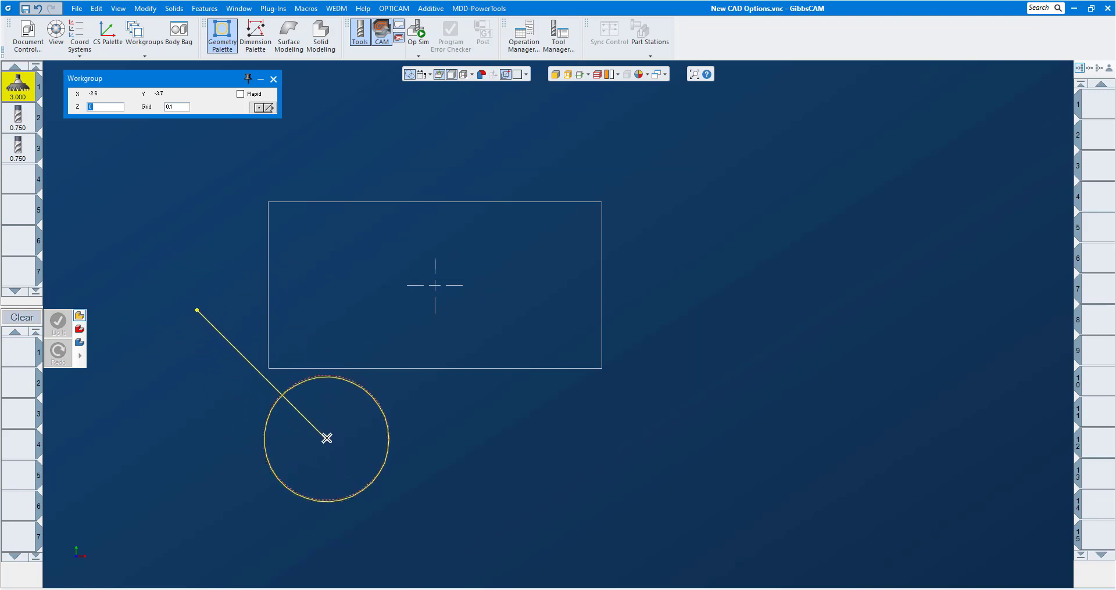
click(327, 439)
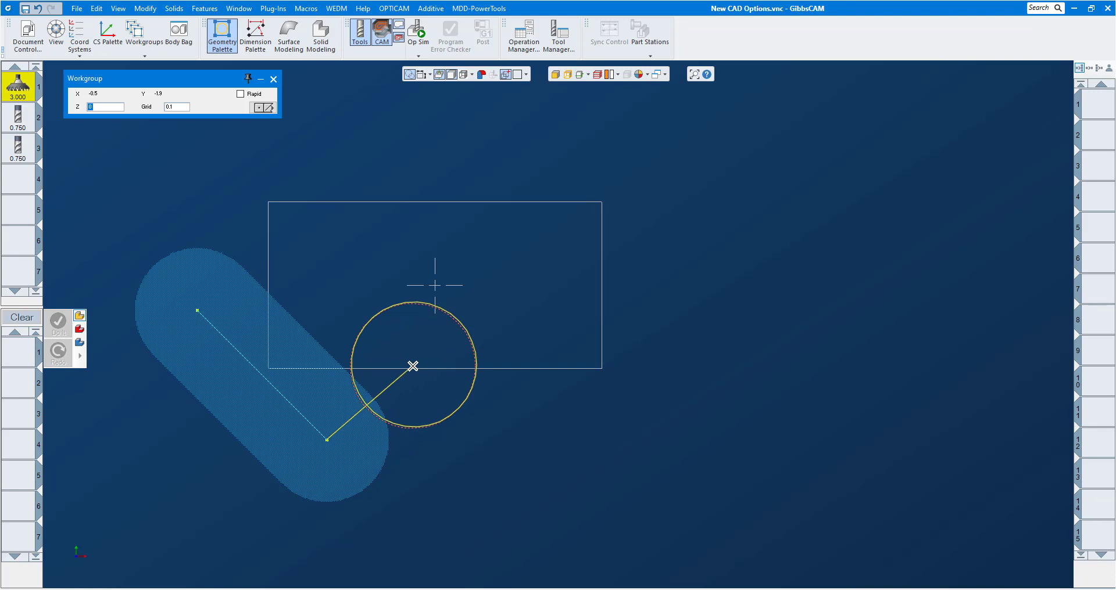
click(413, 365)
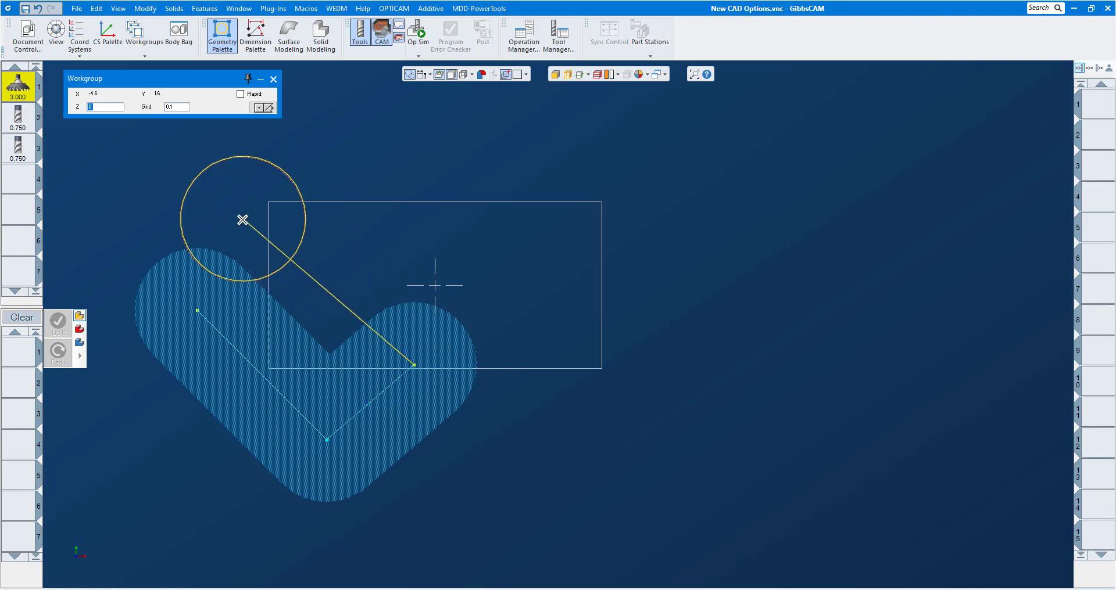
click(243, 219)
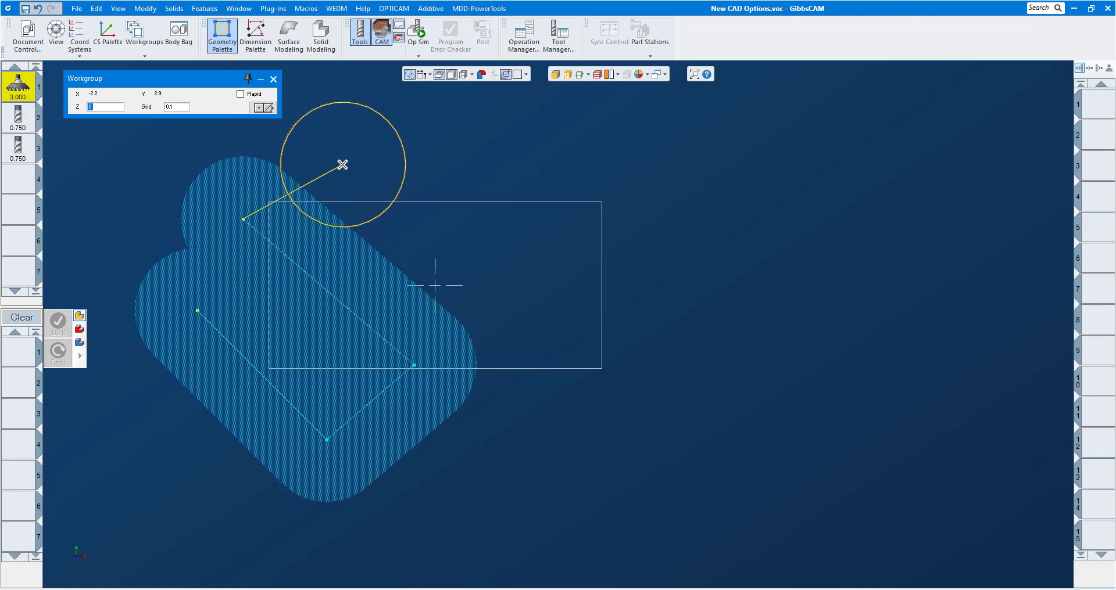
click(343, 164)
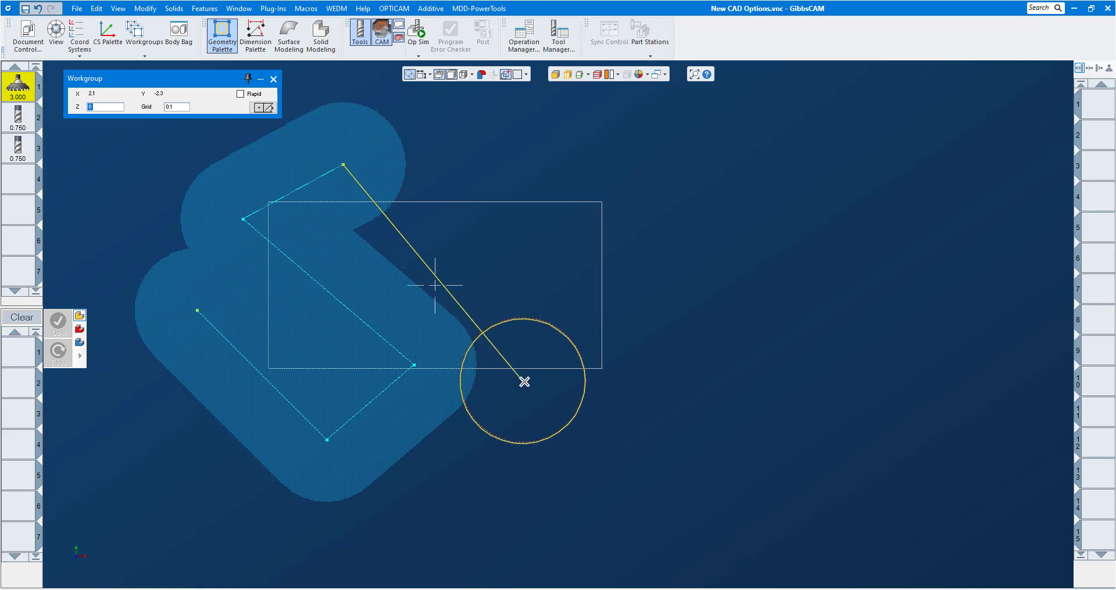
click(540, 398)
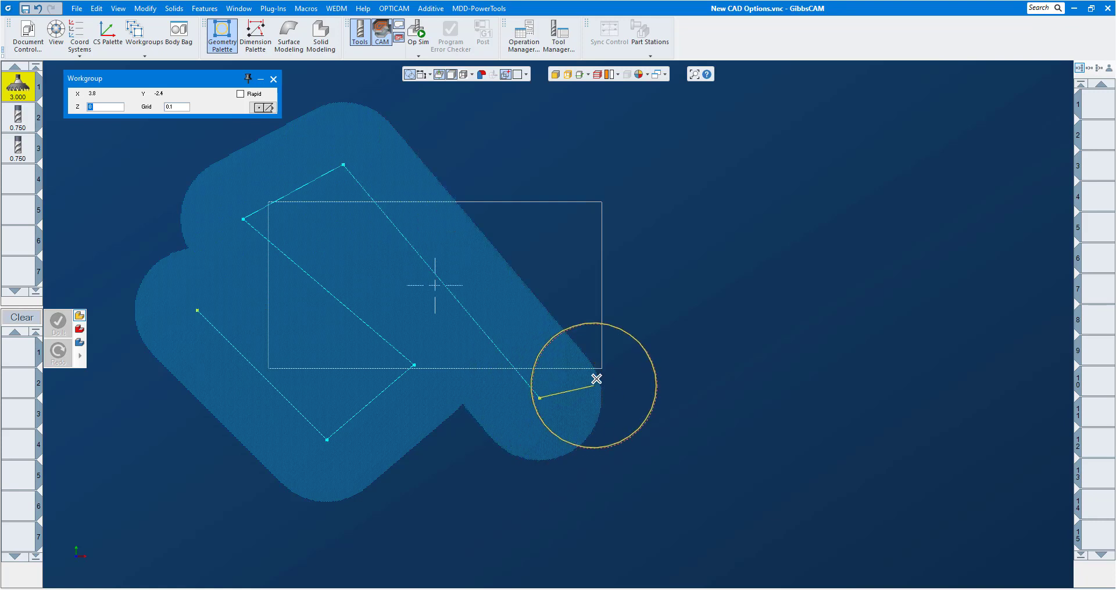
click(643, 339)
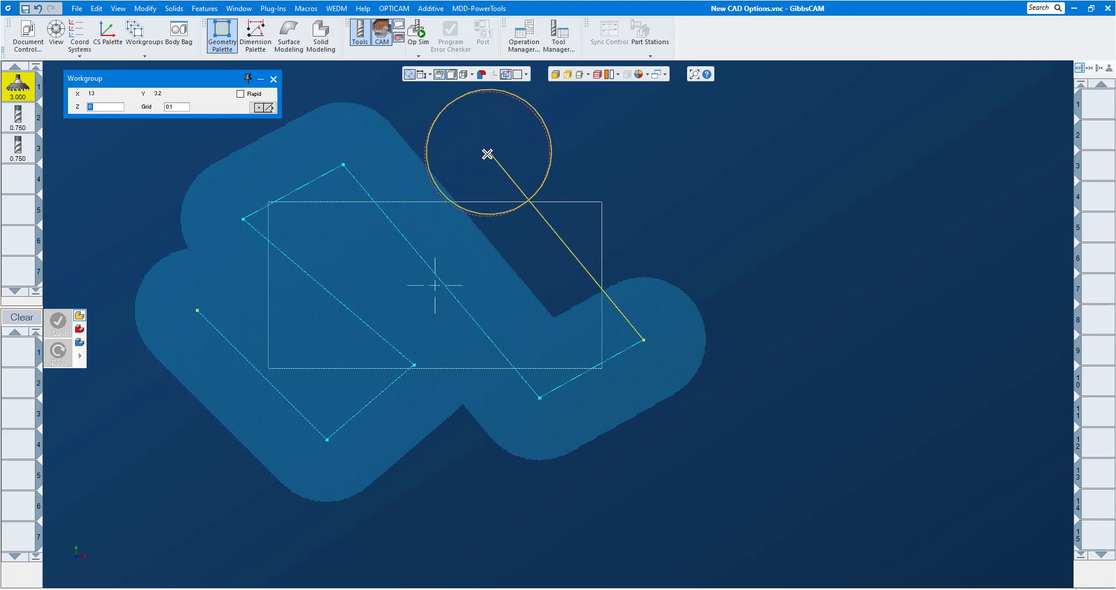
click(490, 152)
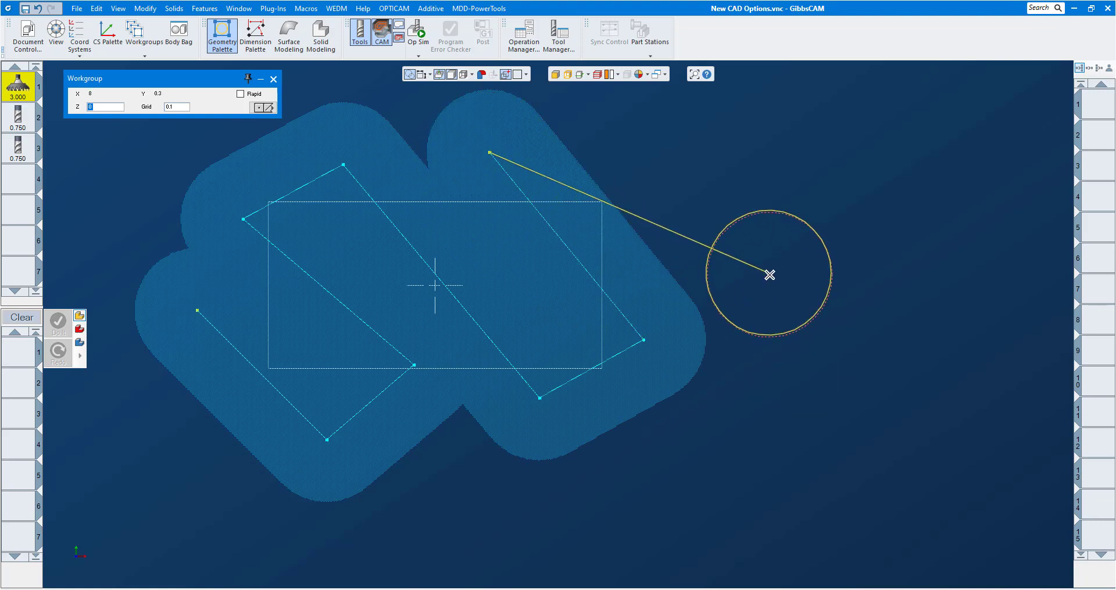
key(Escape)
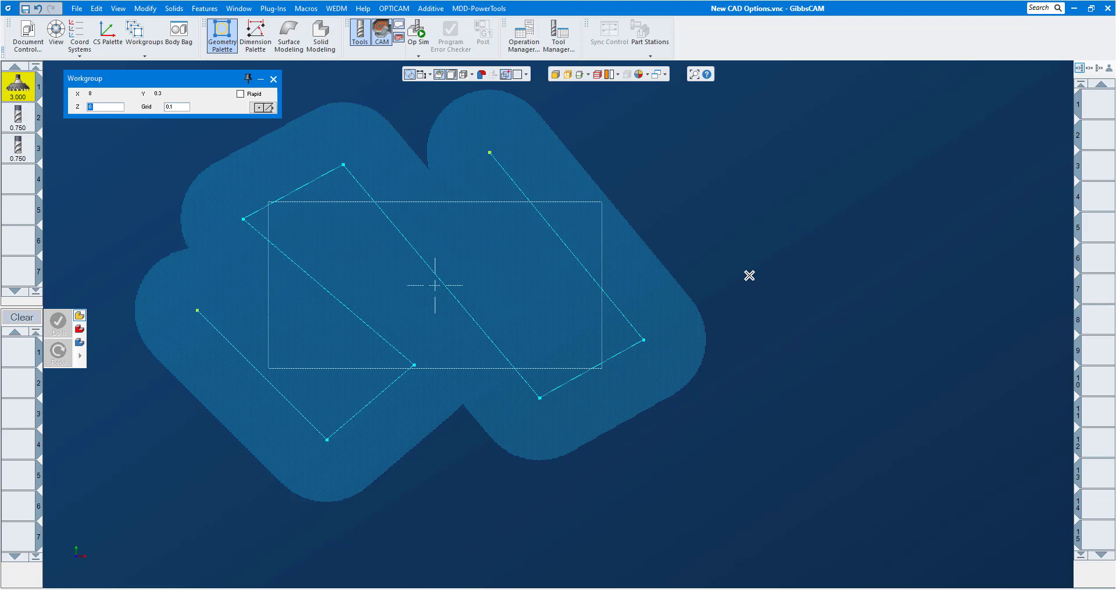
Step: Create a tool 1 Contour operation with a negative cut depth on the zigzag chain
click(266, 108)
scroll(96, 210, down, 1)
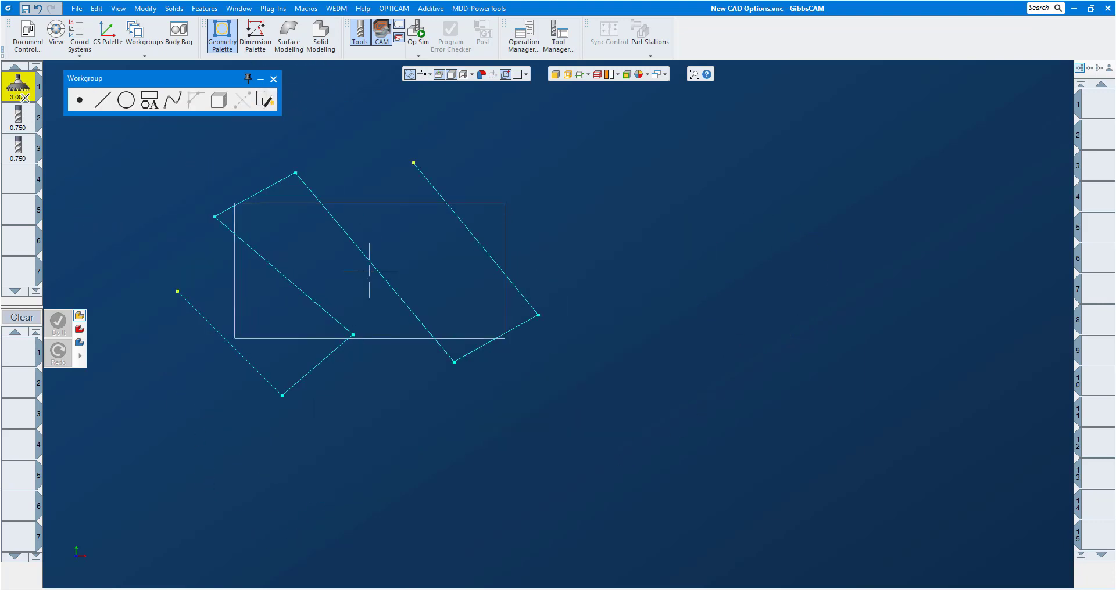
drag(23, 98, 22, 349)
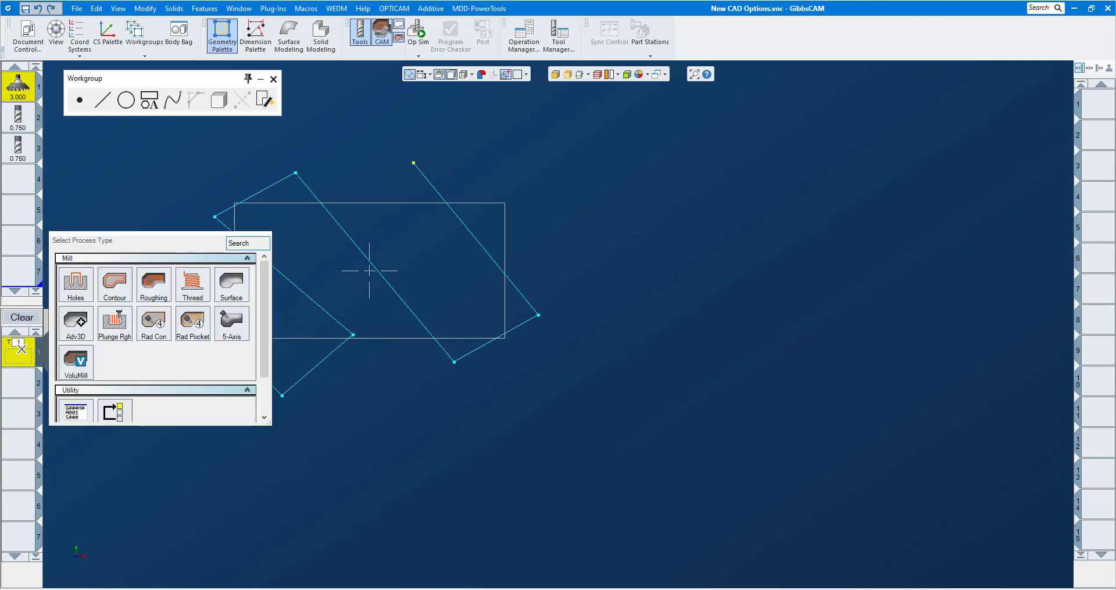
click(114, 285)
click(478, 235)
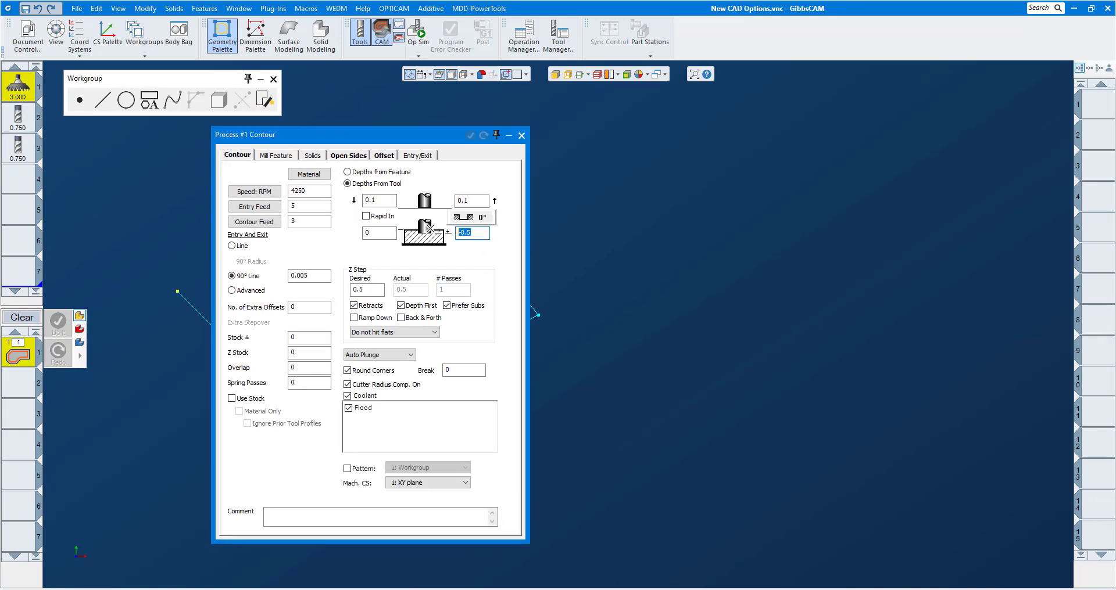
text(-)
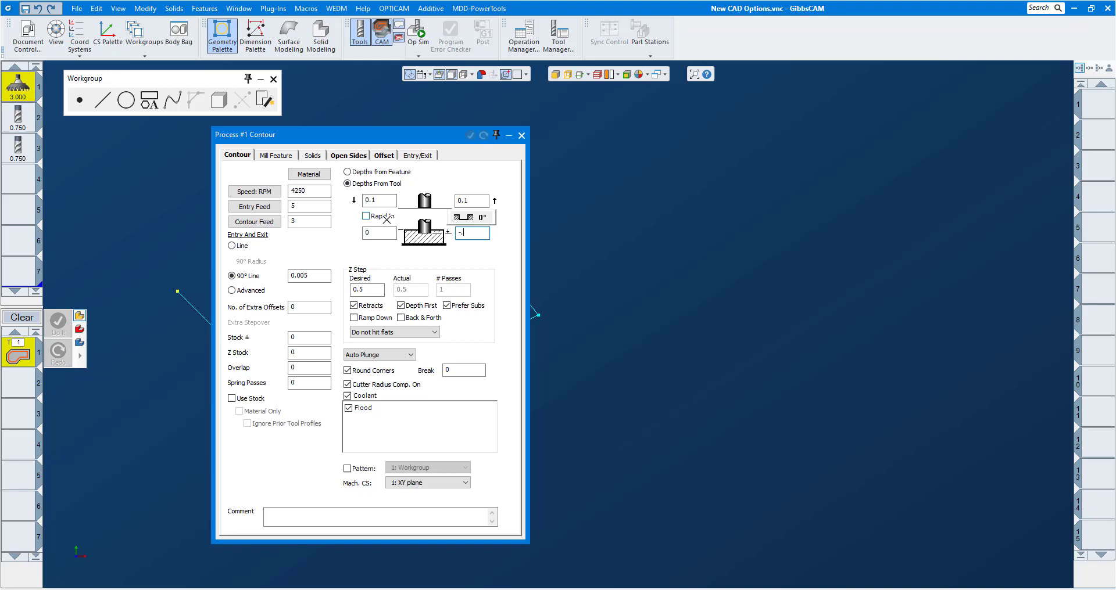
click(522, 135)
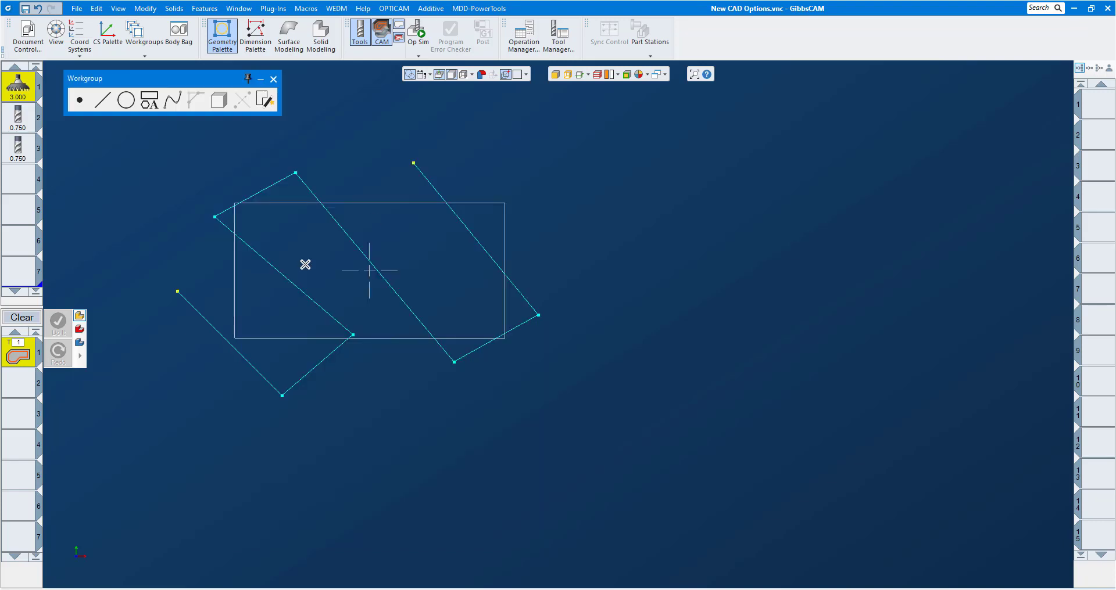
click(176, 290)
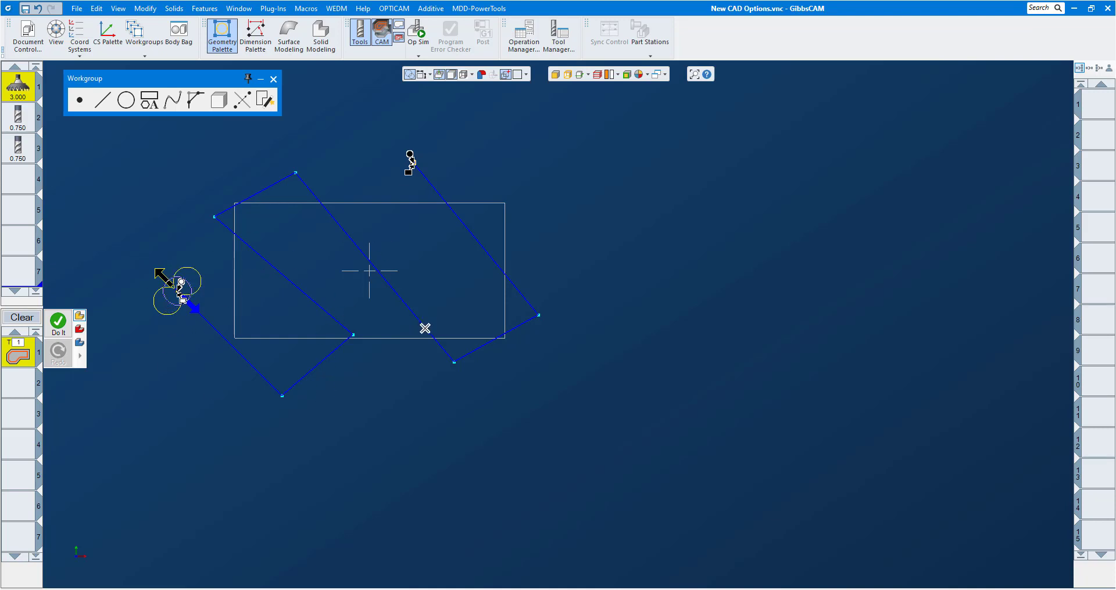
key(Return)
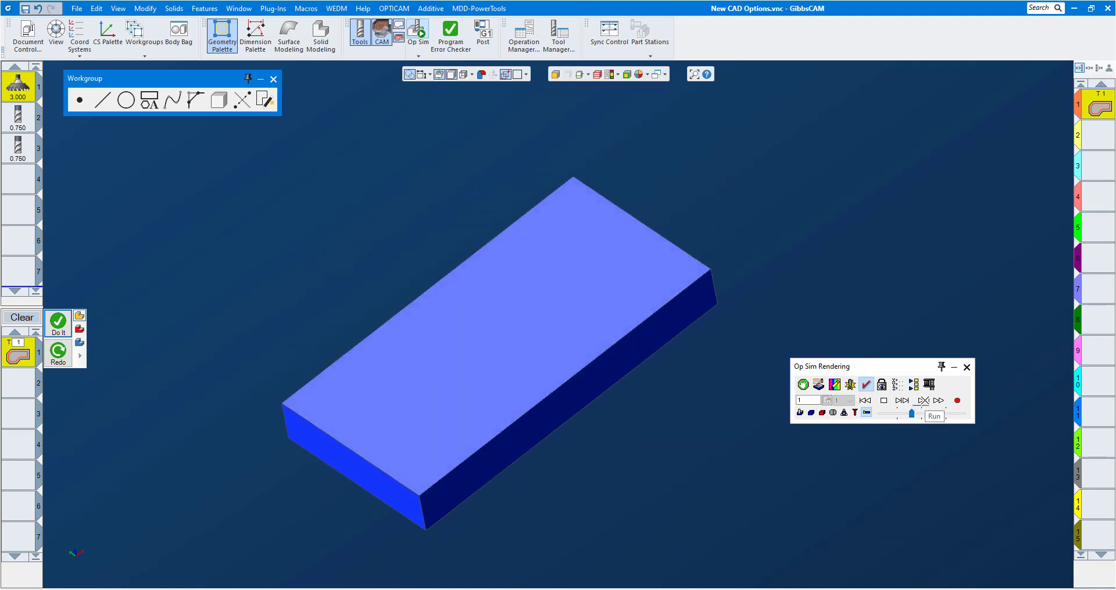
Step: Play the Op Sim cut simulation, close it, and return to a zoomed-out top view
click(921, 401)
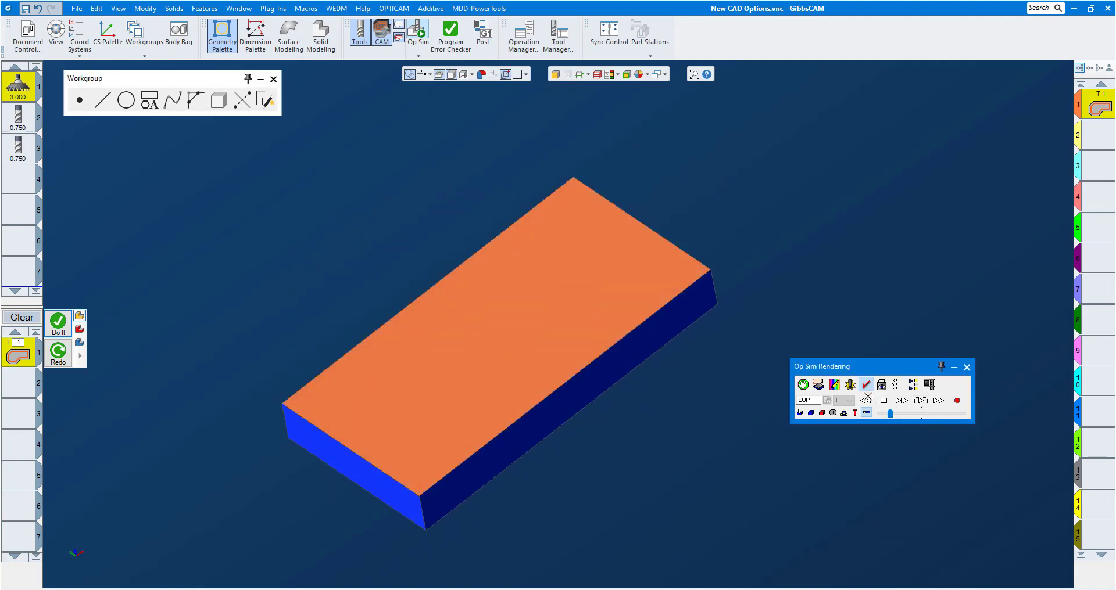
click(921, 401)
click(965, 368)
middle_drag(434, 194, 278, 526)
key(ctrl+1)
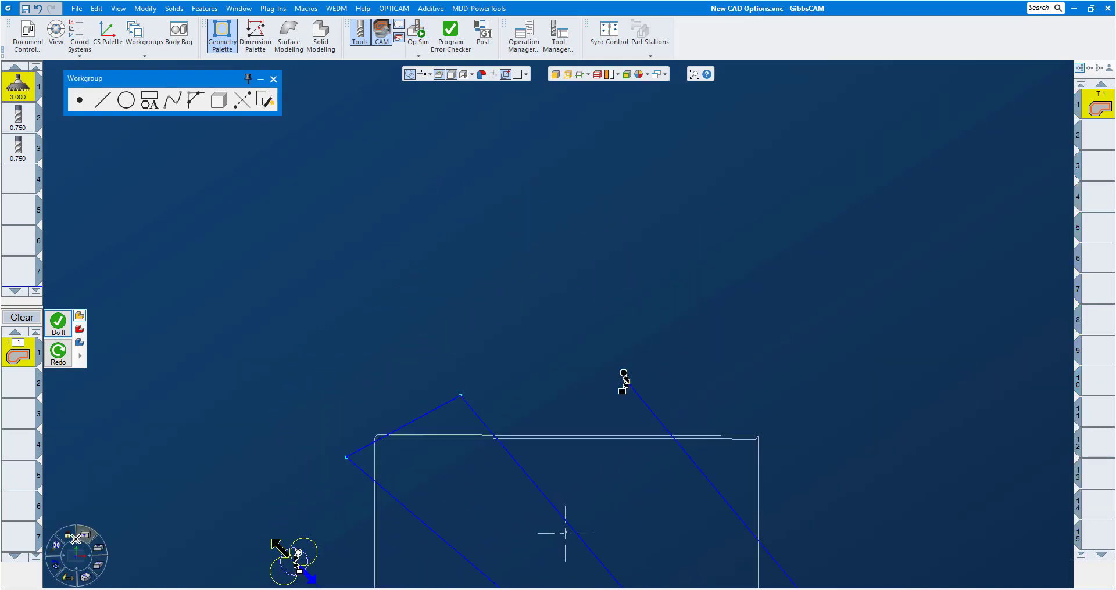
scroll(417, 372, down, 6)
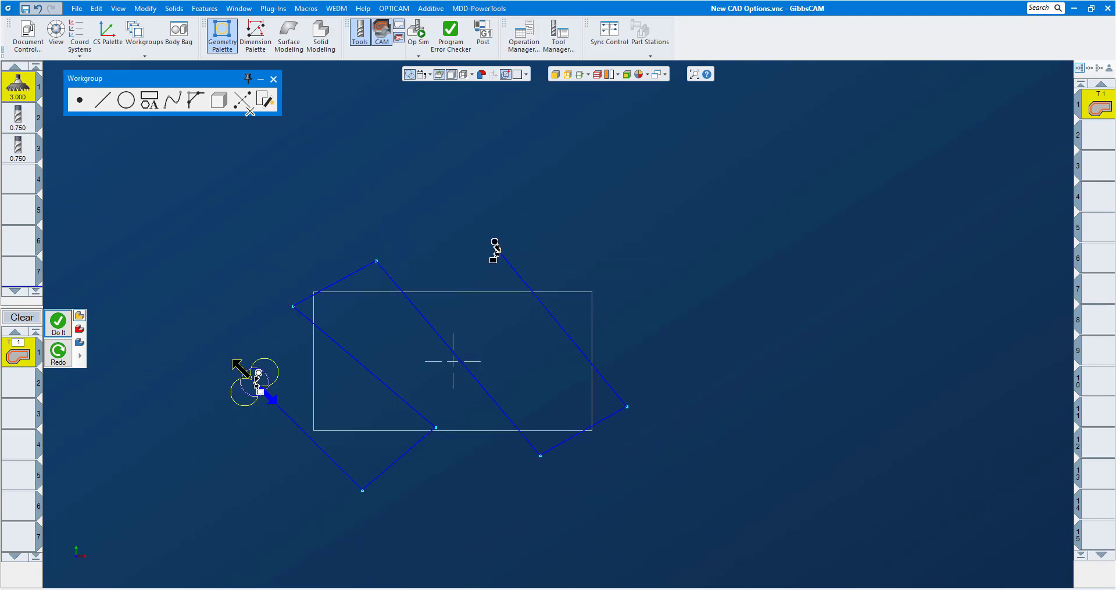
Step: Leave CAM mode and choose the mouse line tool with the 0.750 tool (Milling Tool #2)
click(380, 33)
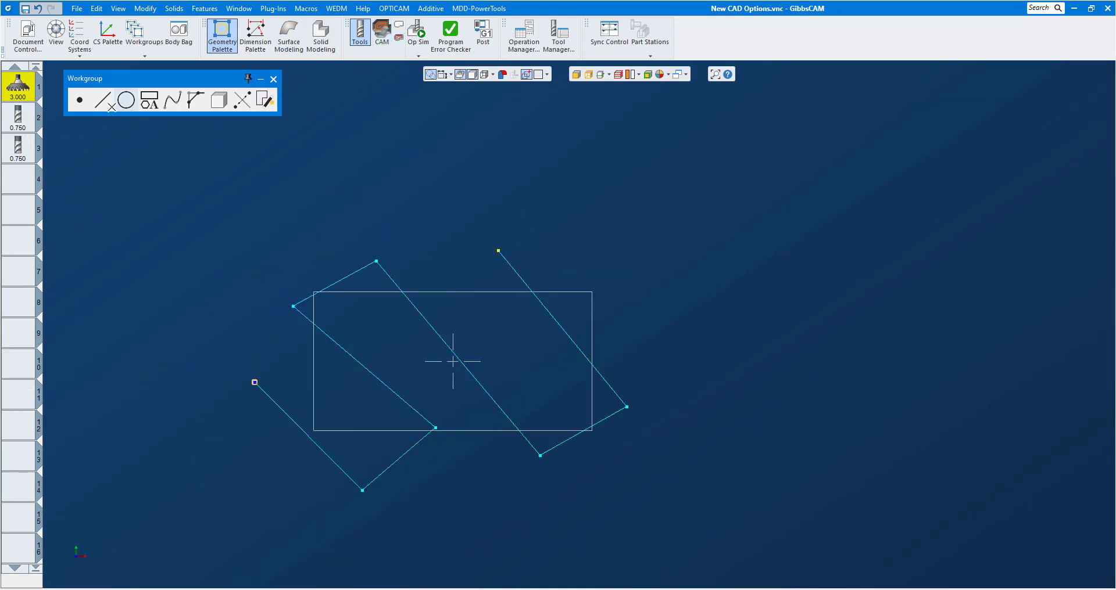
click(18, 119)
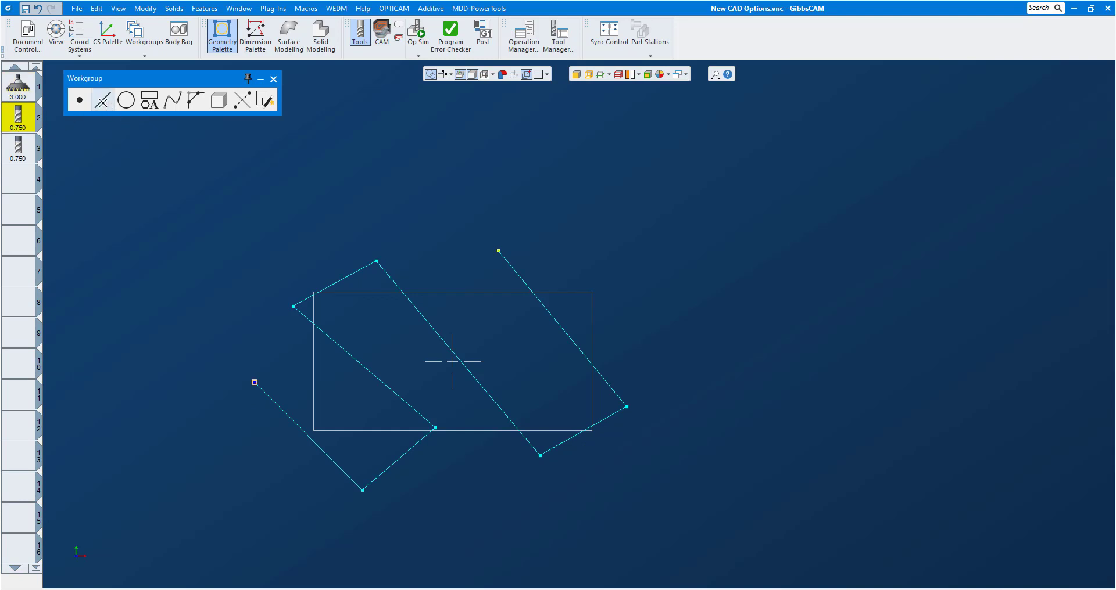
click(103, 100)
click(150, 100)
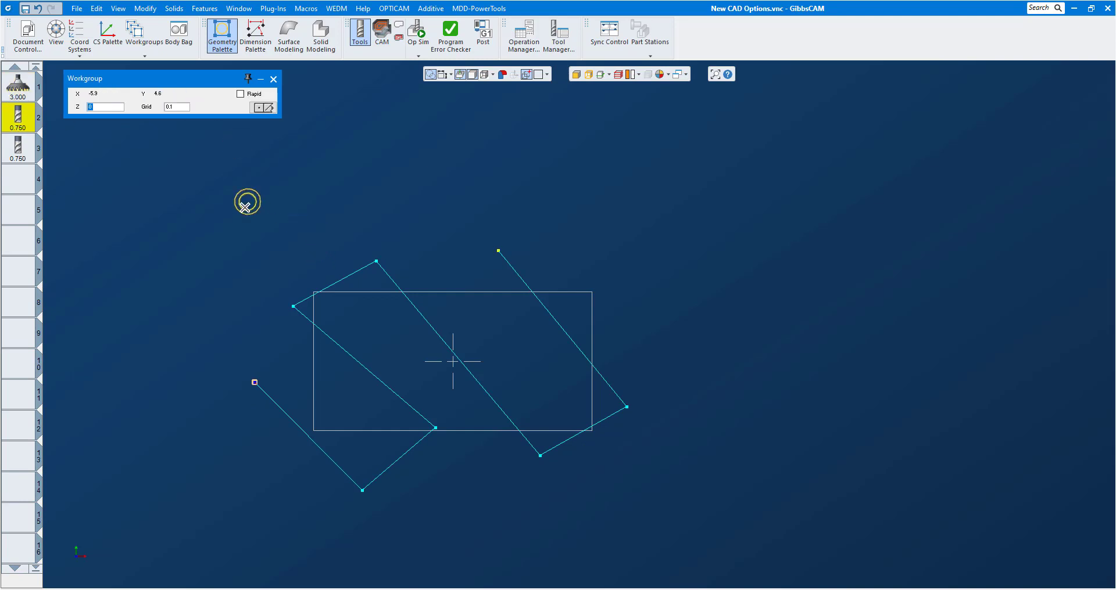
scroll(283, 247, up, 2)
scroll(327, 318, up, 2)
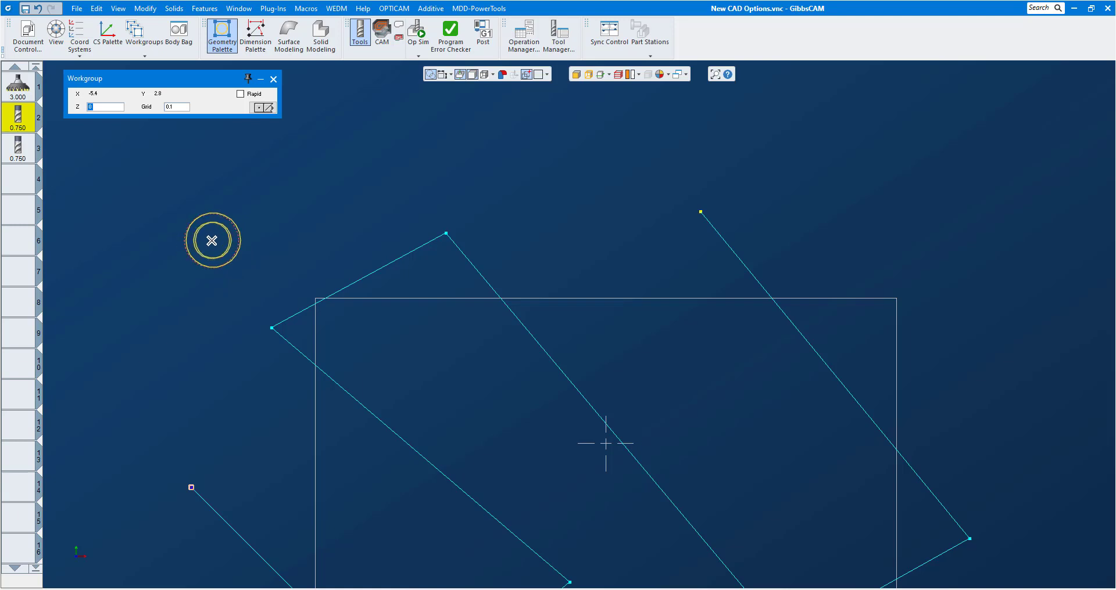
double_click(10, 121)
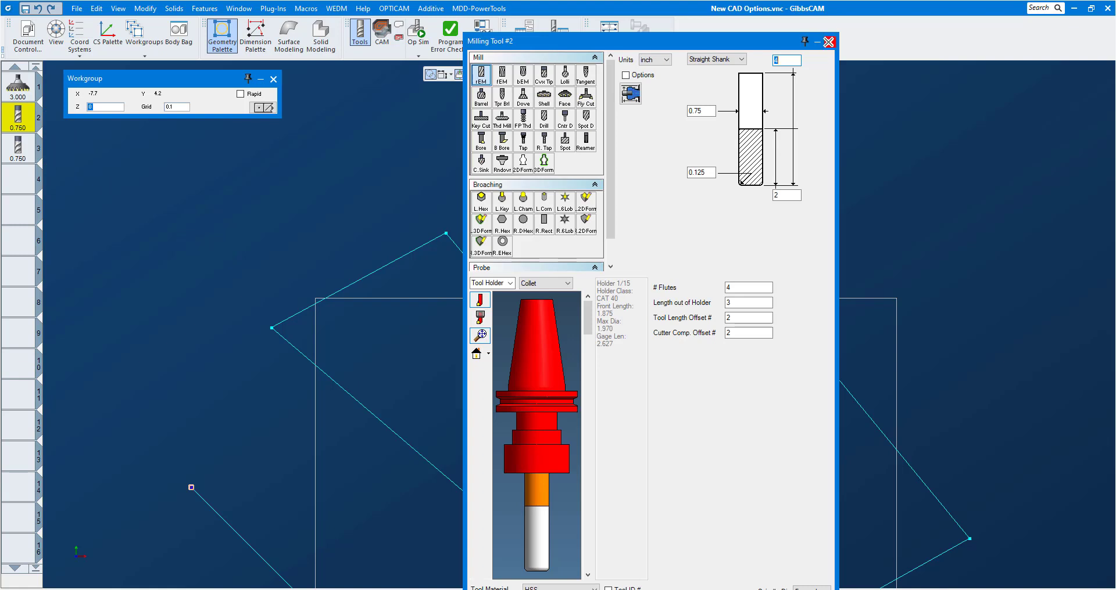
click(826, 42)
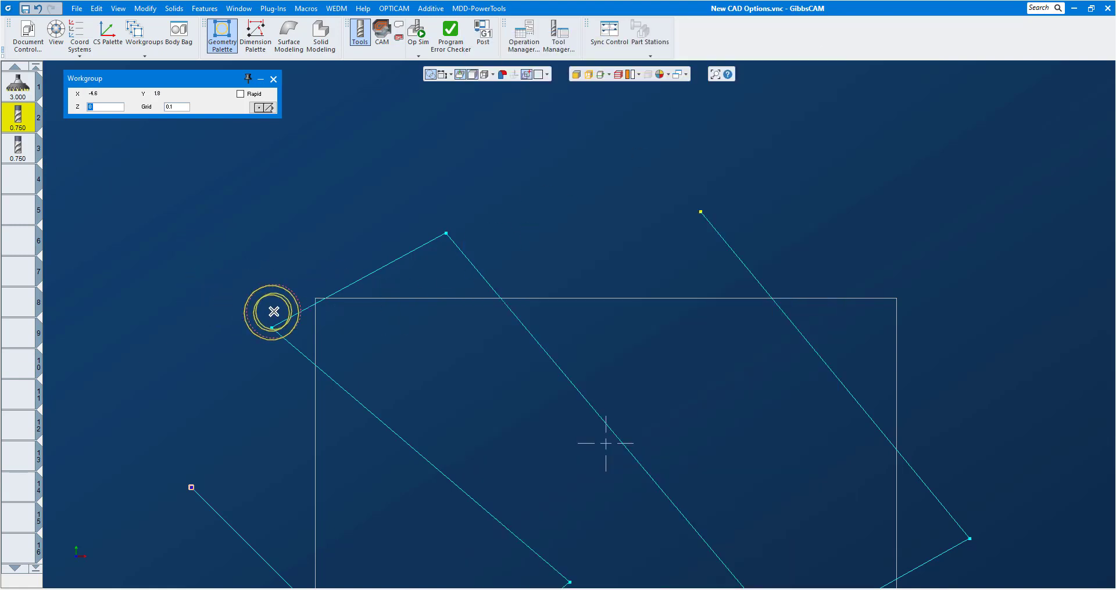
Step: Draw a hairpin path of two parallel horizontal lines across the upper stock
click(284, 315)
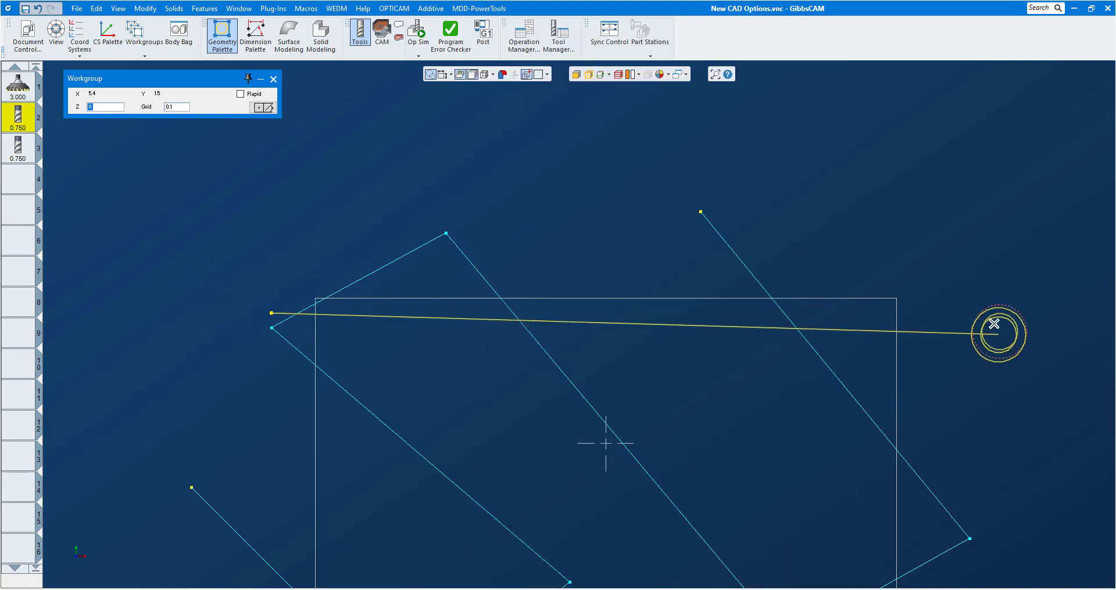
click(933, 317)
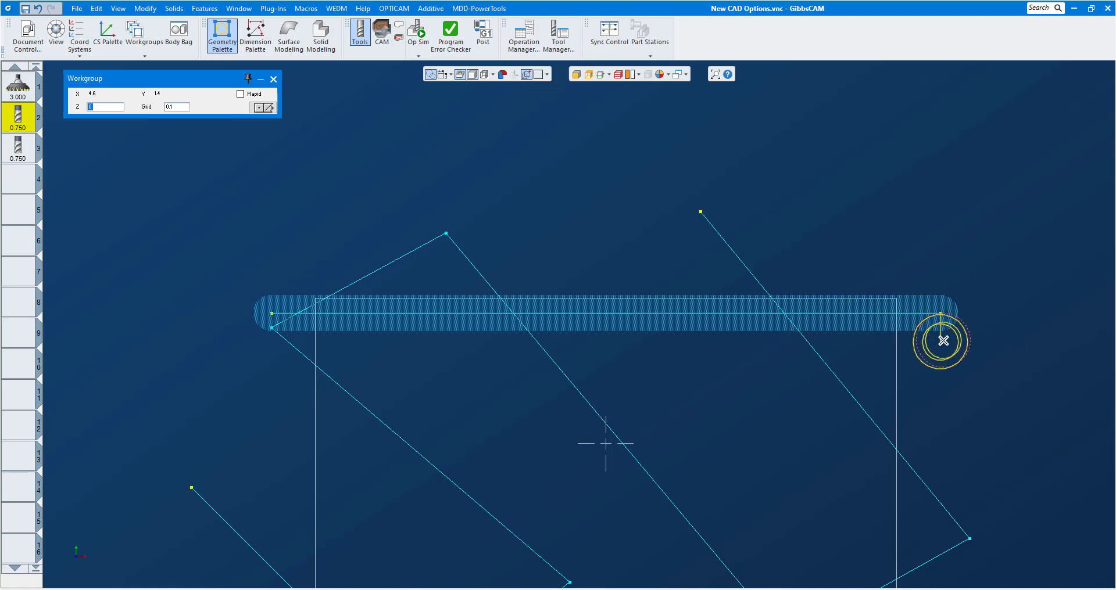
click(933, 342)
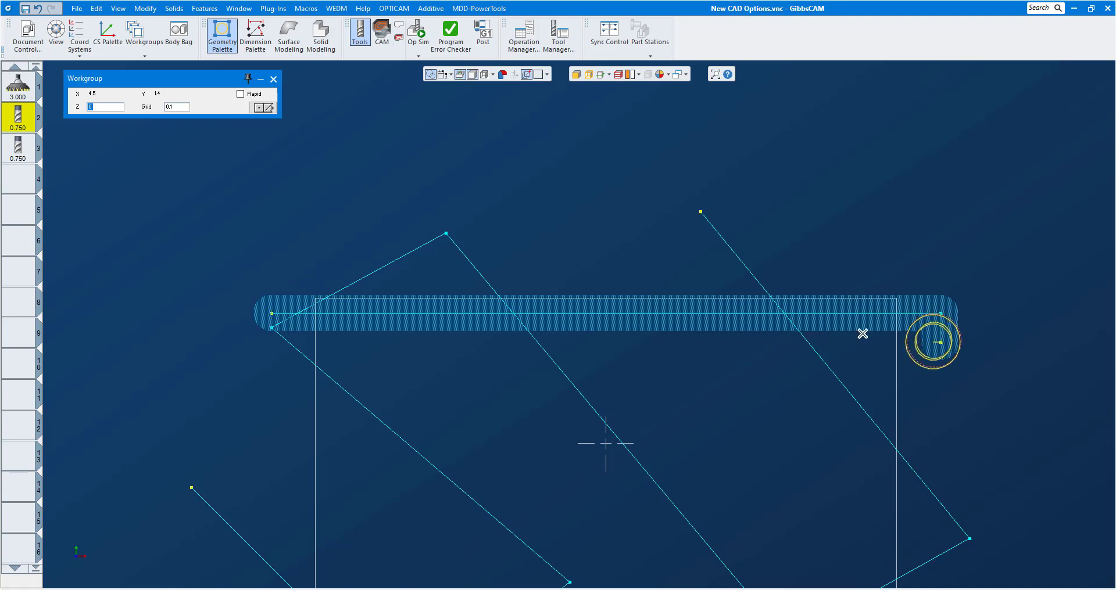
click(273, 342)
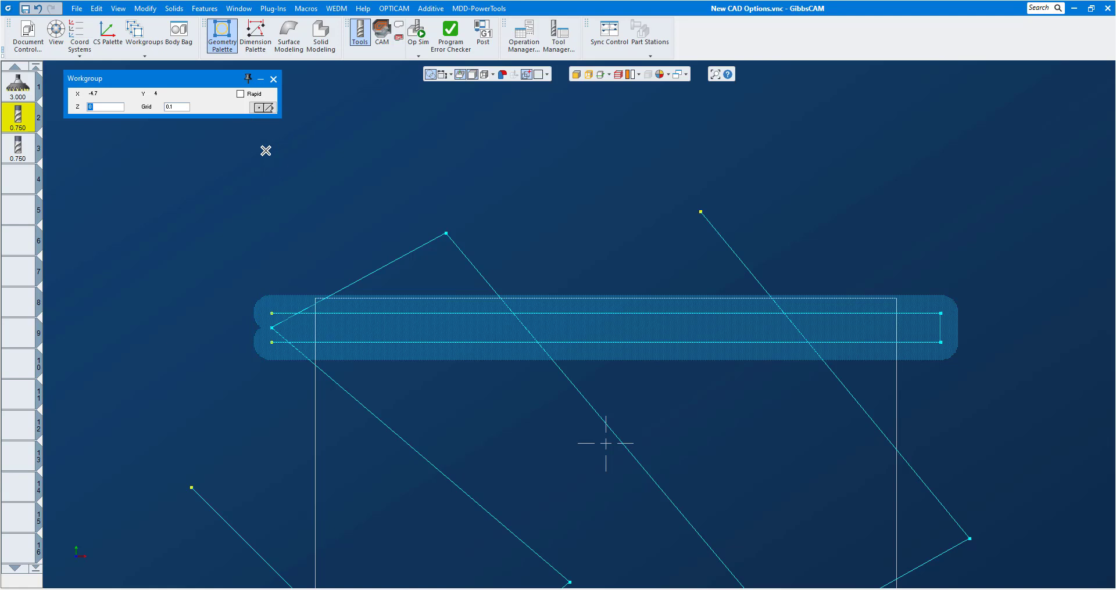
click(262, 108)
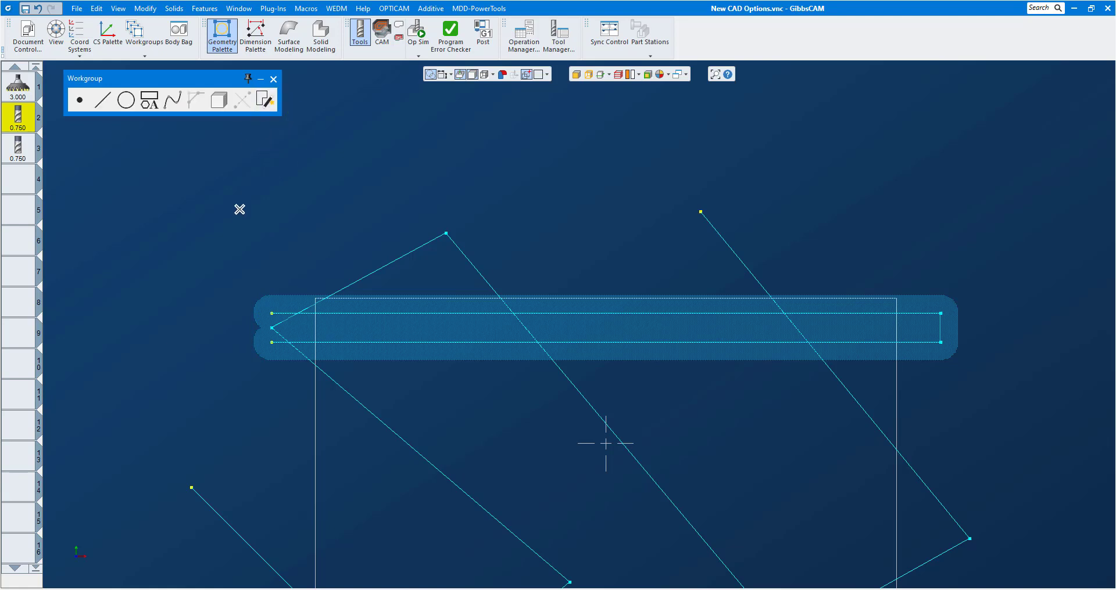
Step: With tool 3 selected, draw one horizontal line across the lower-middle of the stock
click(17, 154)
click(102, 100)
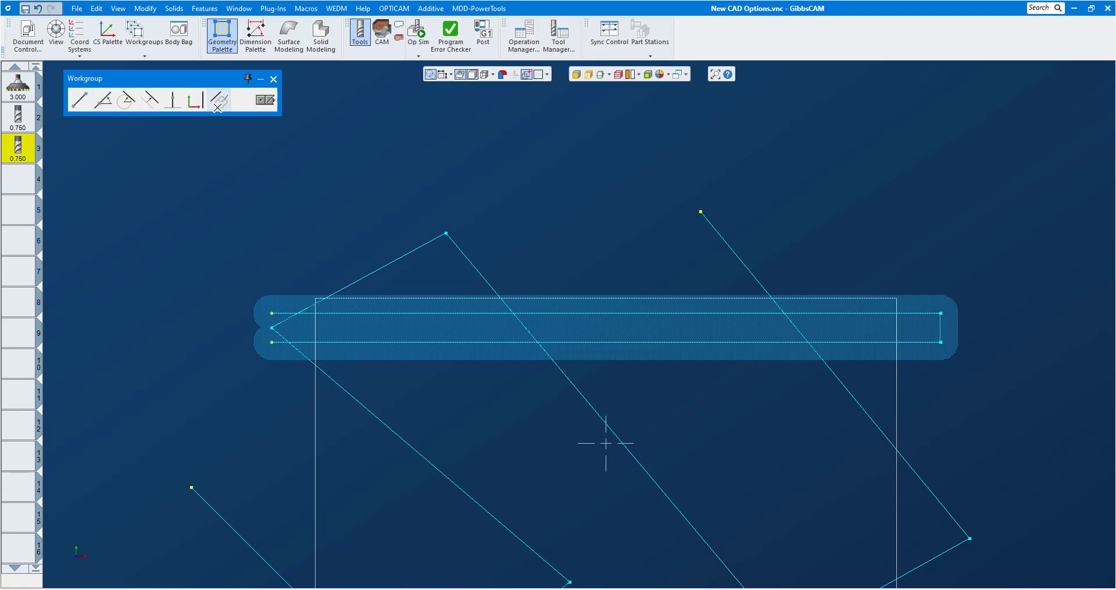
click(220, 100)
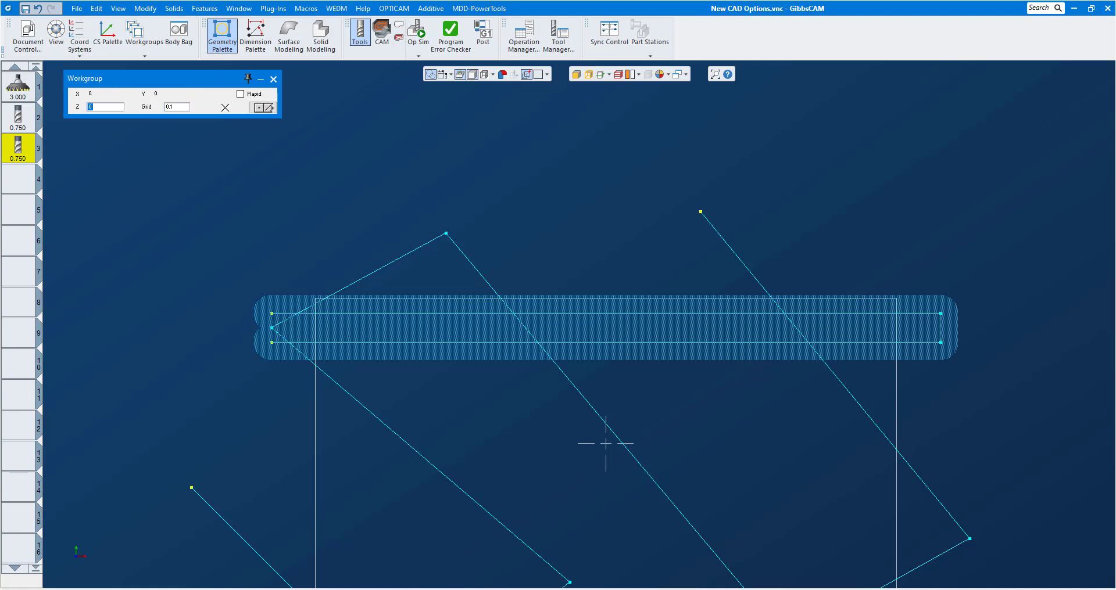
click(271, 415)
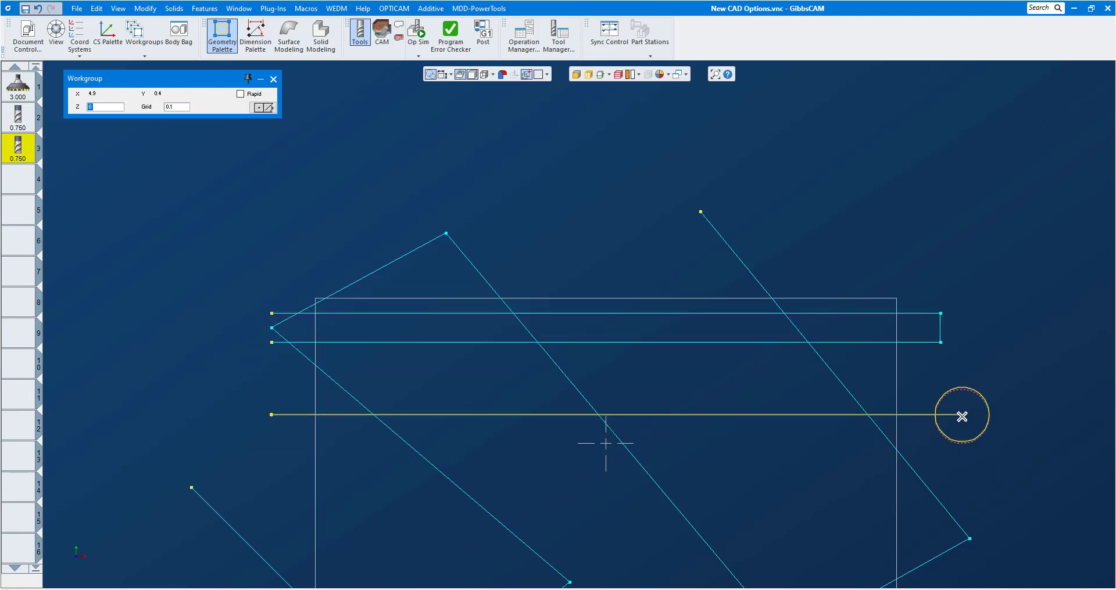
click(948, 415)
key(Escape)
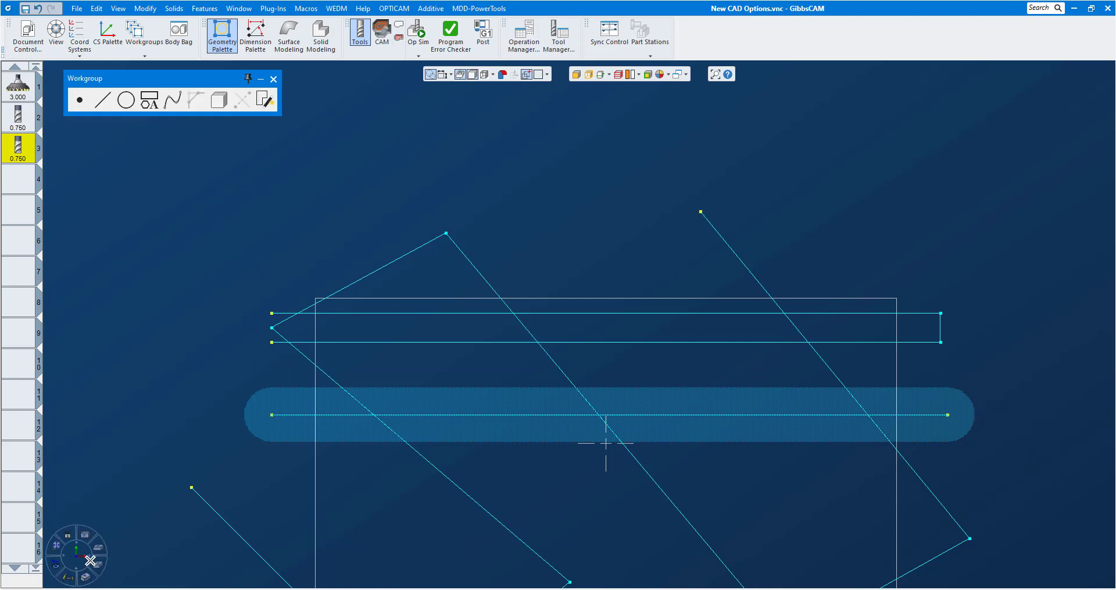
click(92, 541)
Step: Create a tool 2 Contour operation with -0.5 depth on the hairpin line chain
scroll(249, 354, down, 4)
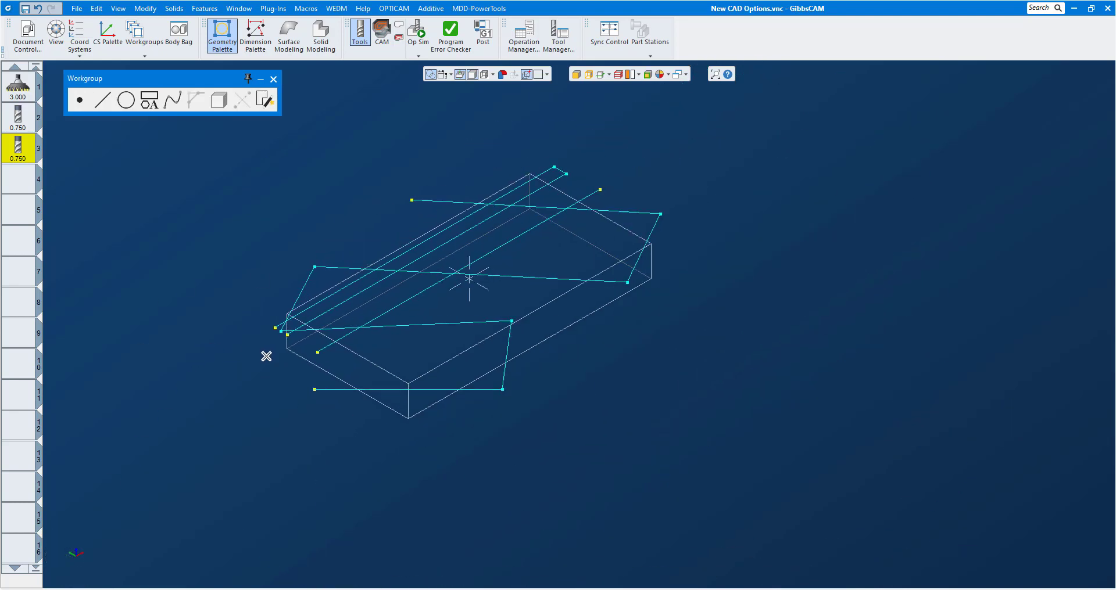
click(378, 32)
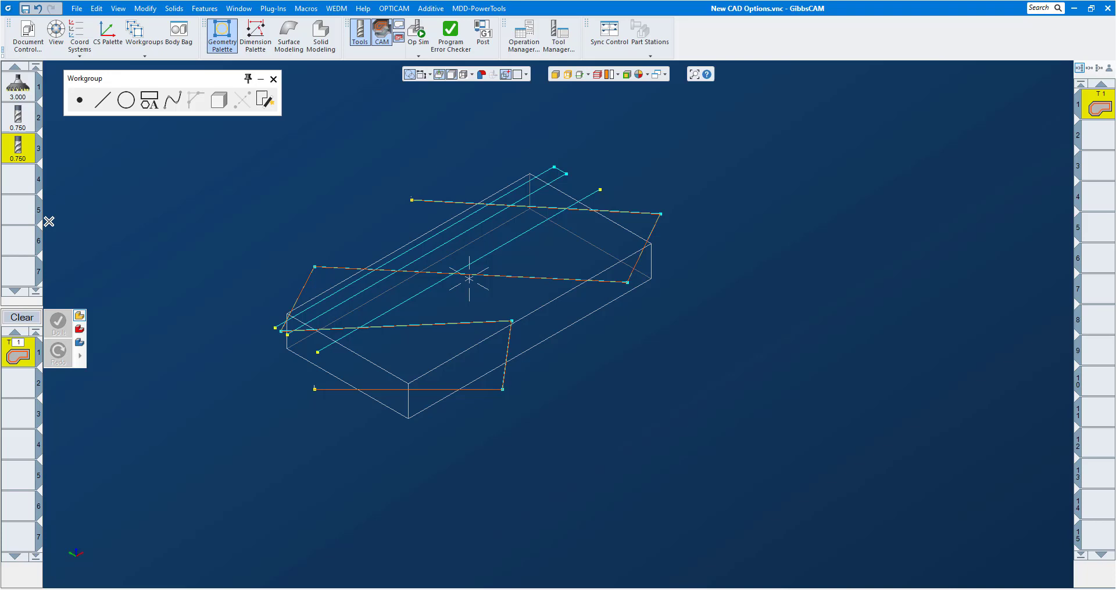
drag(18, 116, 18, 352)
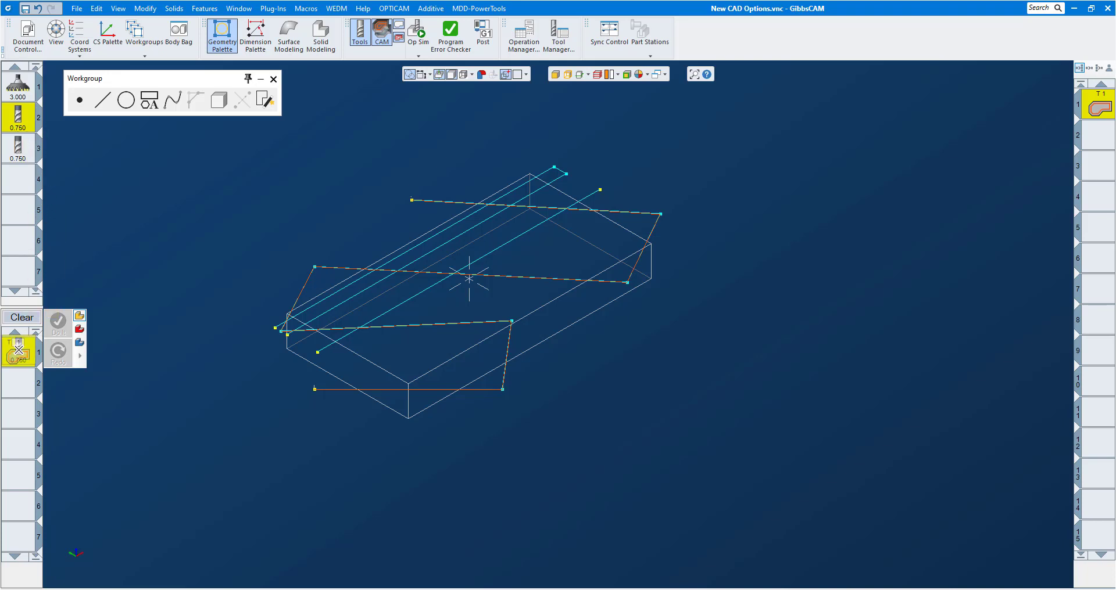
double_click(18, 352)
click(473, 233)
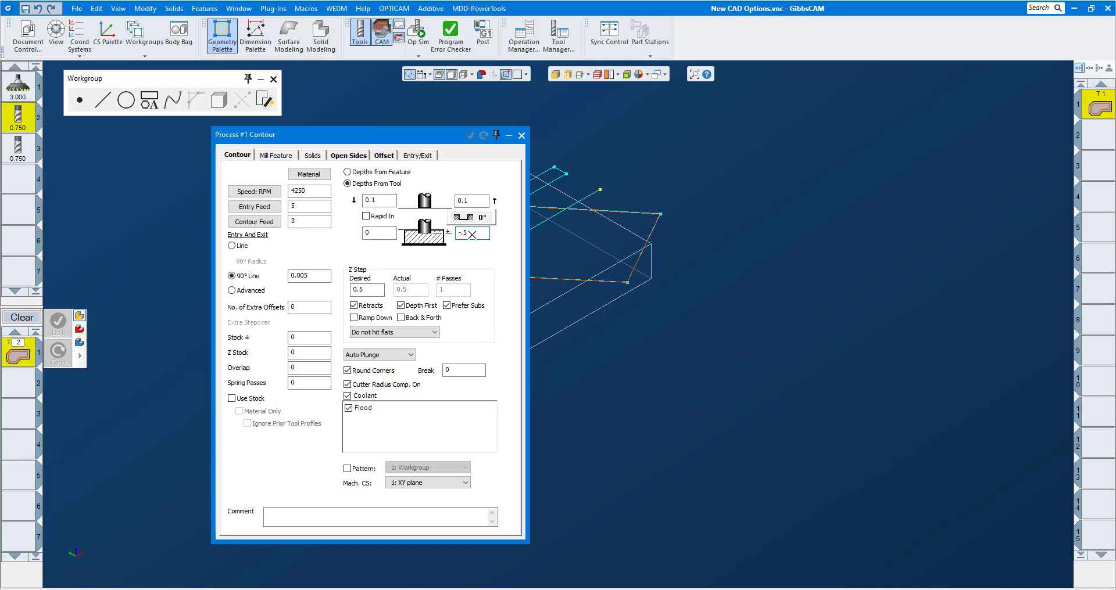
click(517, 138)
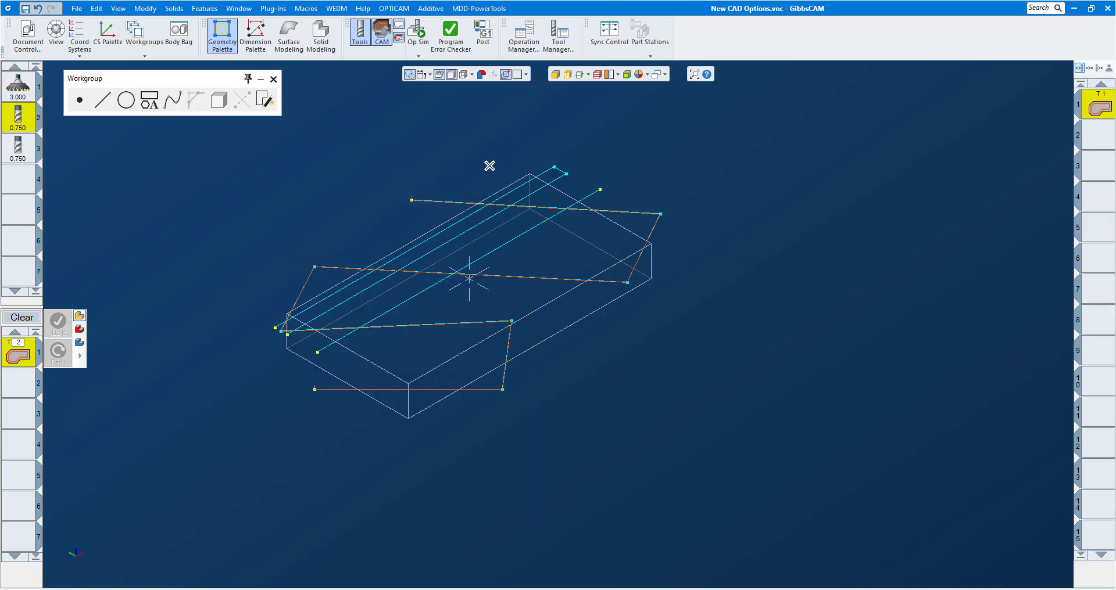
scroll(271, 331, up, 5)
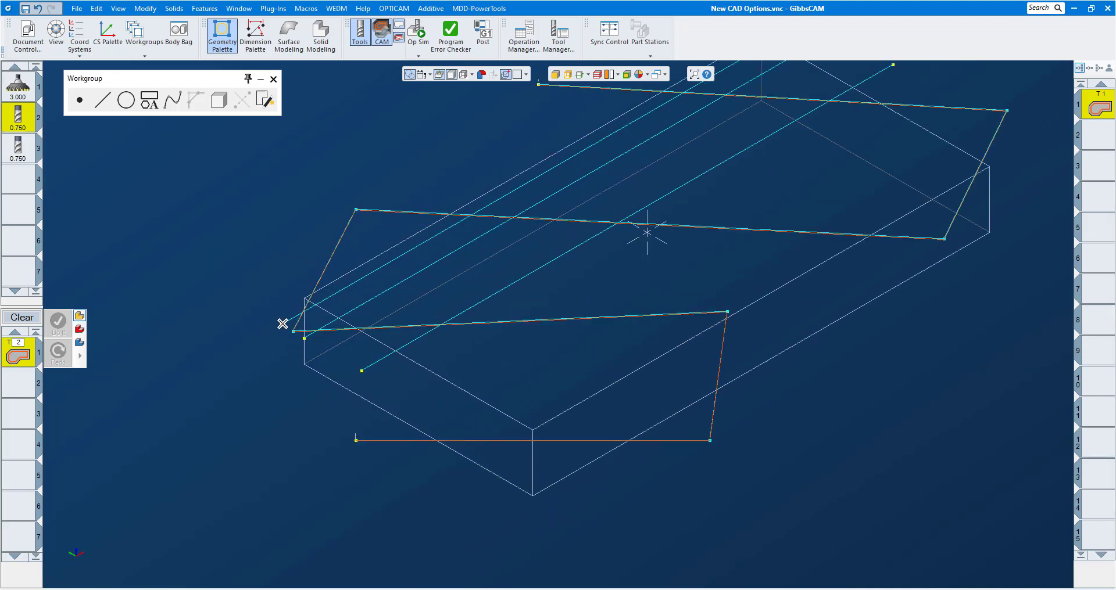
double_click(276, 324)
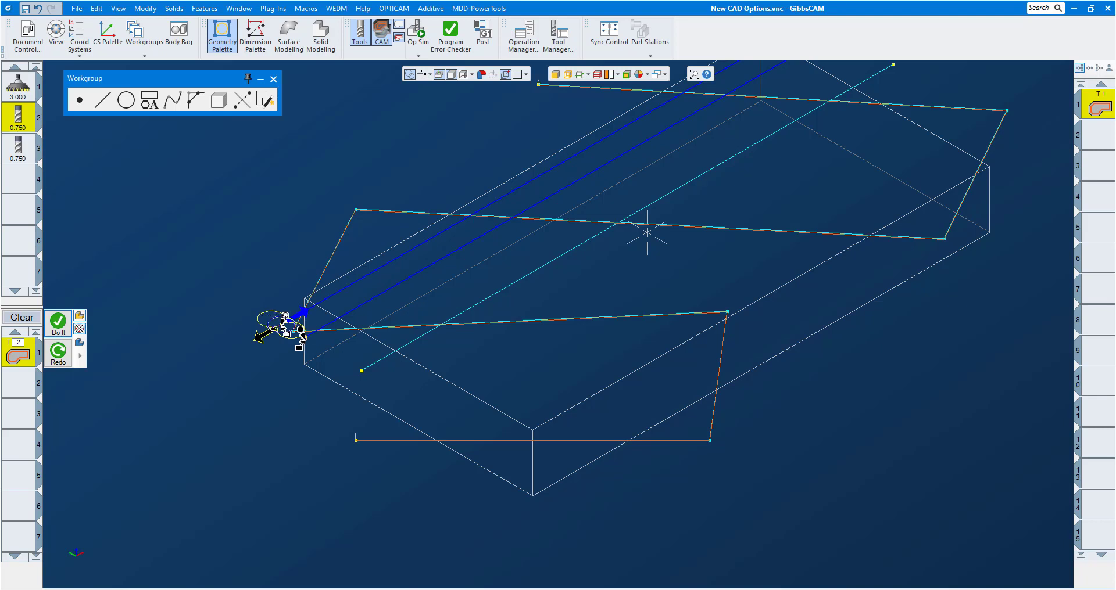
click(58, 323)
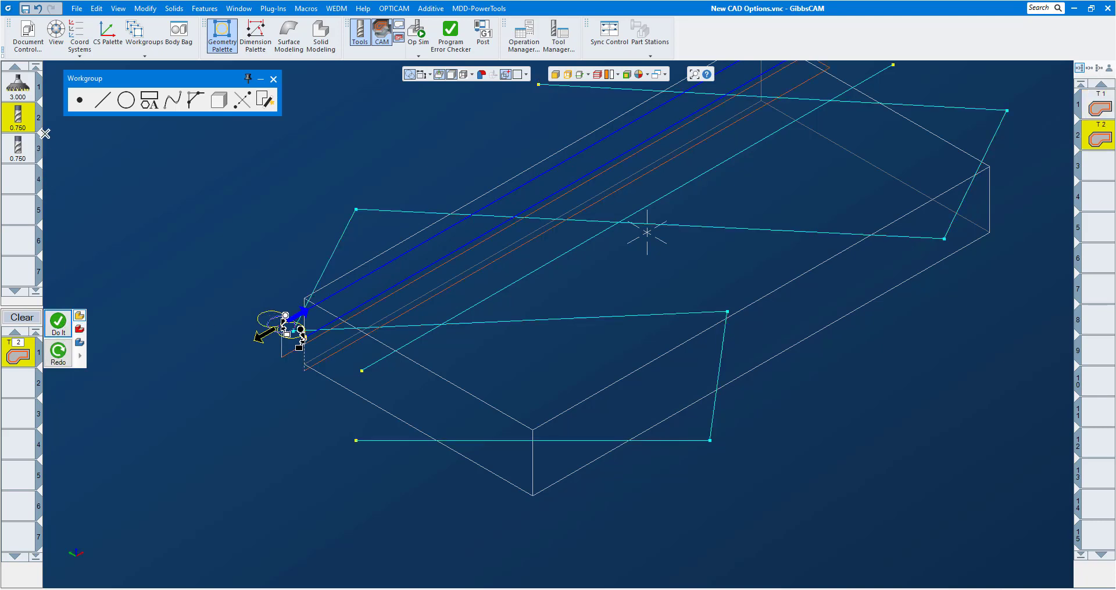
Step: Create a tool 3 Contour operation on the middle line and open Op Sim
click(17, 148)
double_click(17, 351)
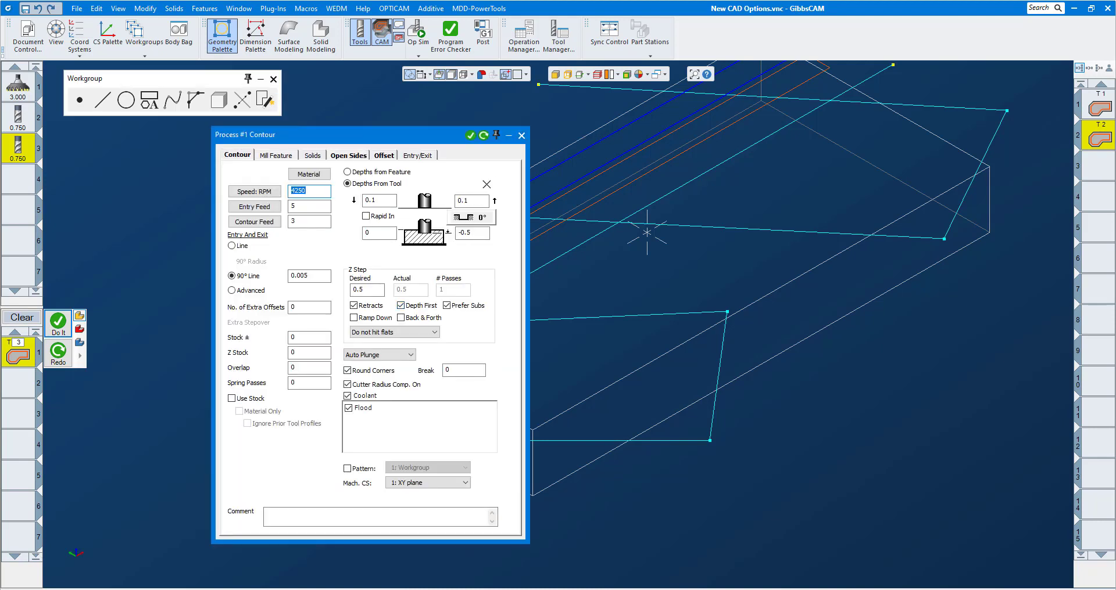
click(521, 136)
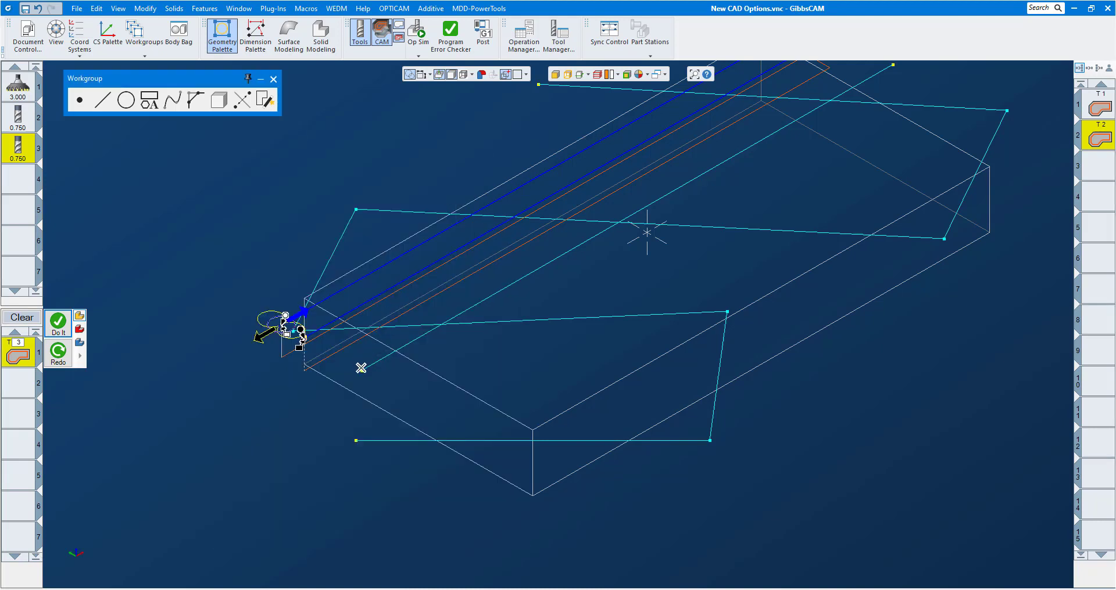
drag(362, 368, 891, 65)
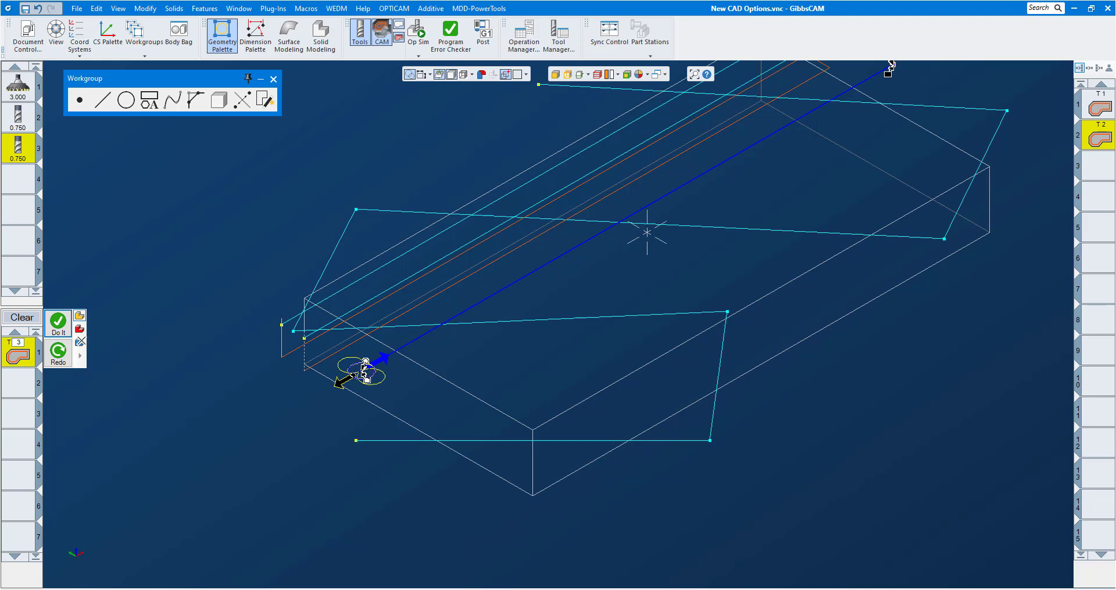
click(58, 323)
click(418, 30)
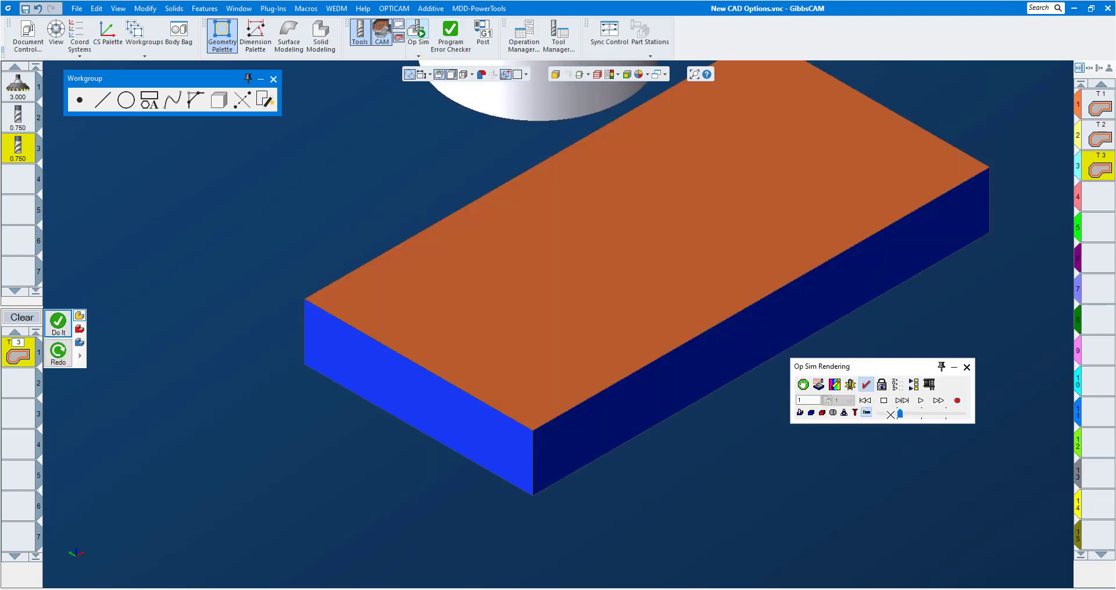
Step: Play the simulation at increased speed, then zoom and orbit along the machined groove
click(920, 401)
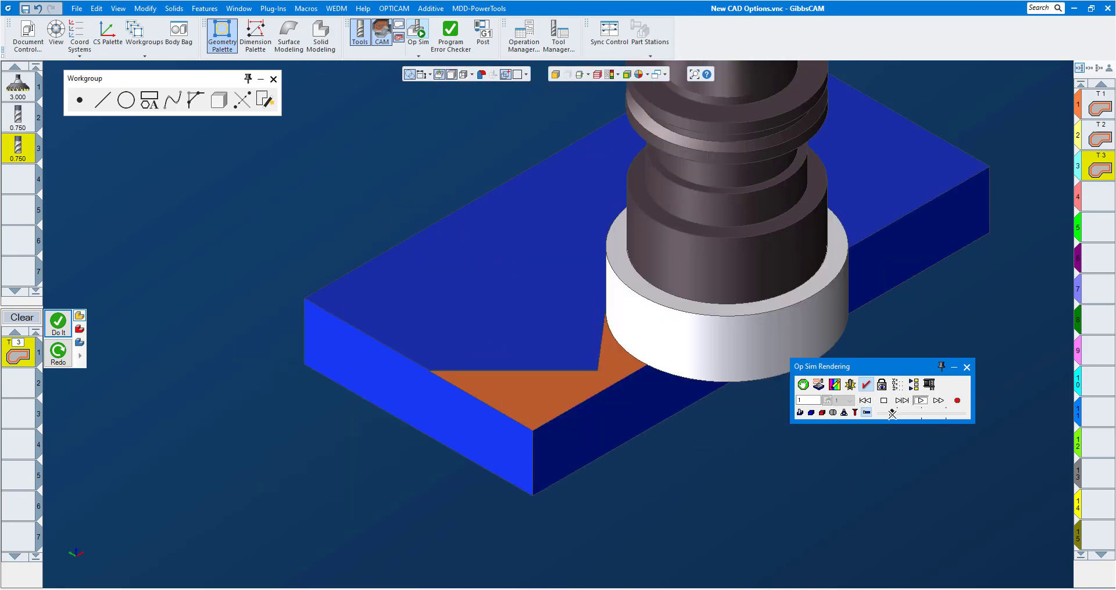
drag(892, 414, 909, 414)
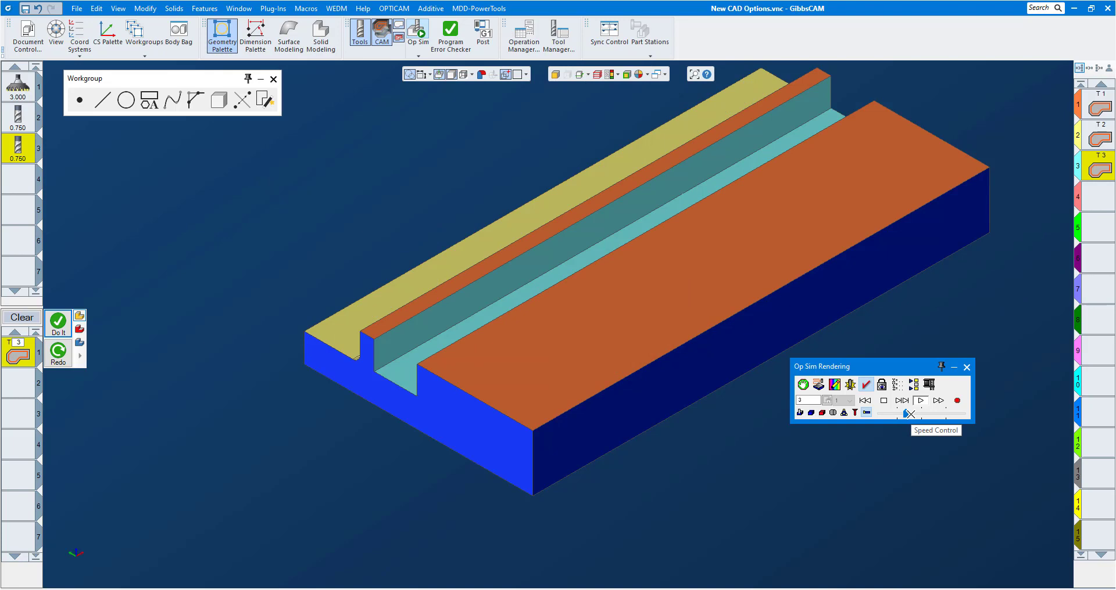
scroll(441, 381, up, 6)
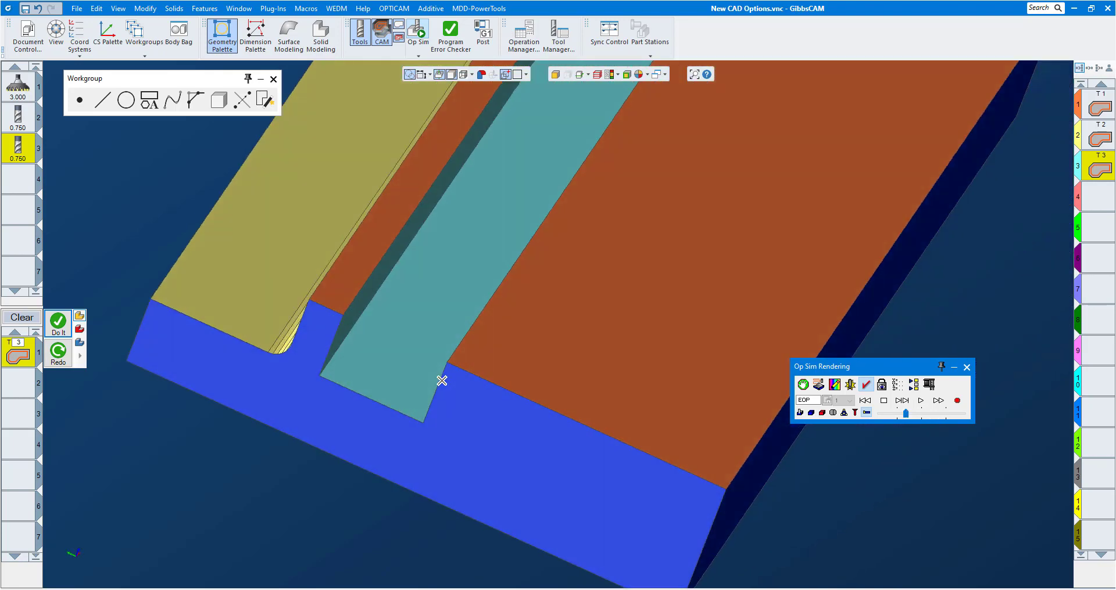
middle_drag(442, 381, 897, 384)
scroll(483, 350, down, 8)
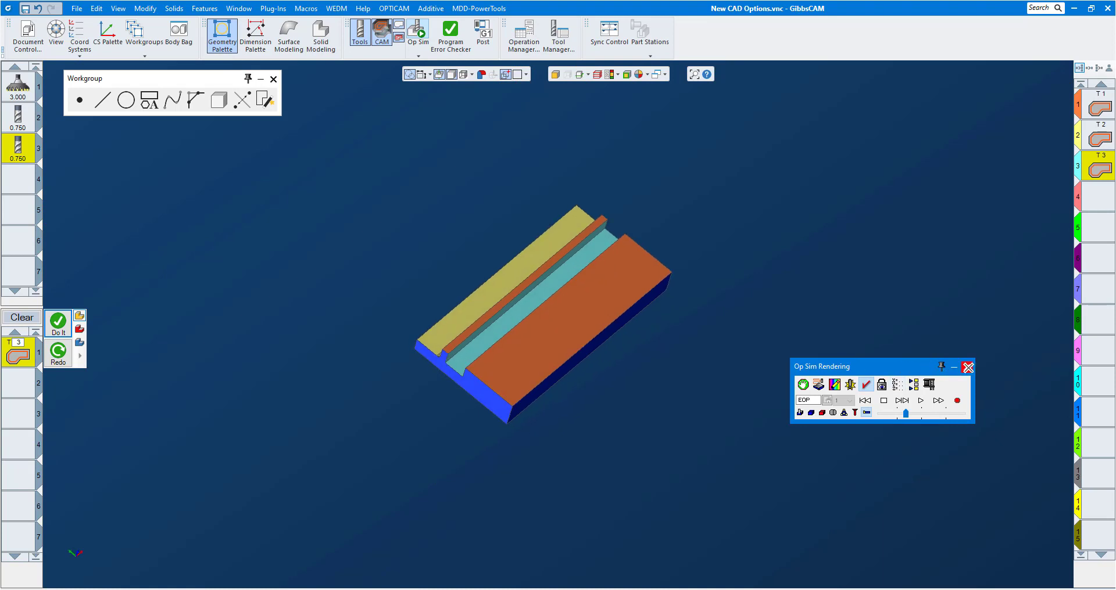
Step: Close the simulation, return to top view outside CAM, and delete all drawn path lines
click(966, 367)
middle_drag(717, 355, 93, 531)
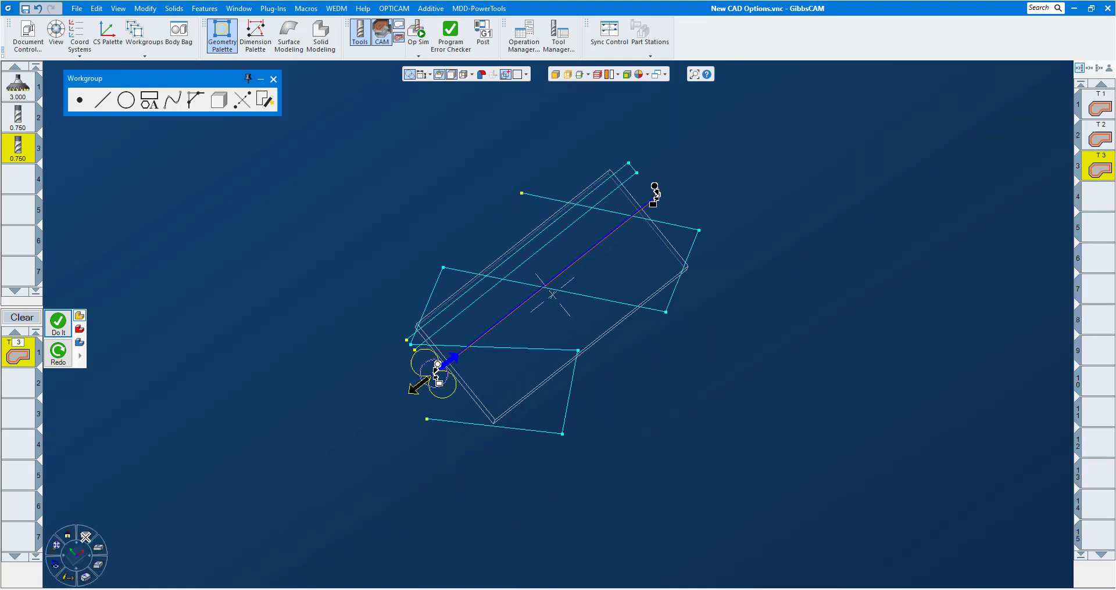
click(86, 538)
scroll(518, 456, up, 6)
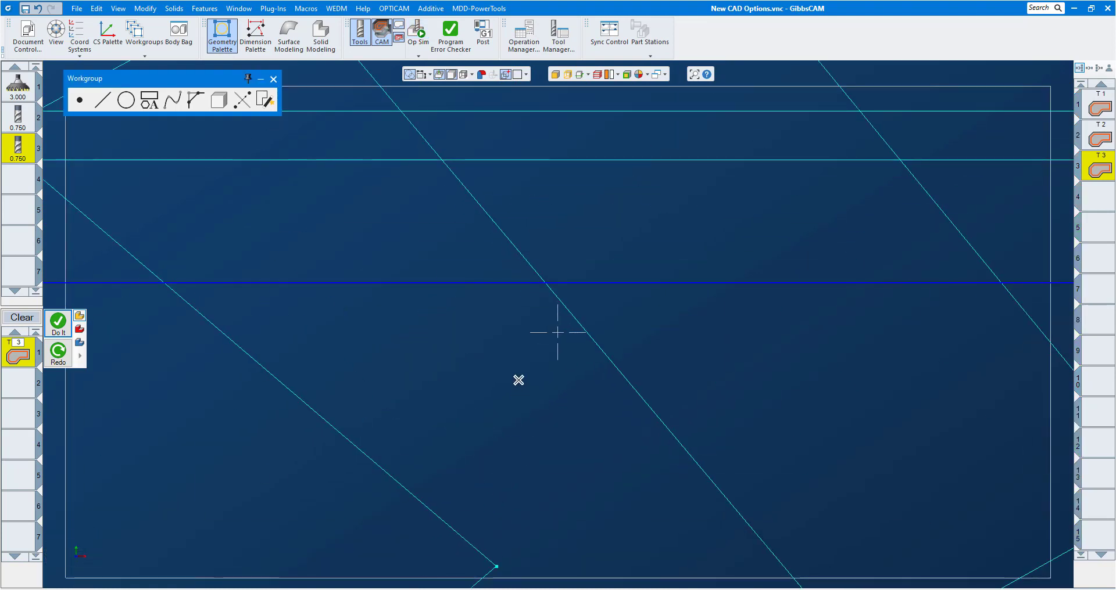
scroll(473, 349, down, 5)
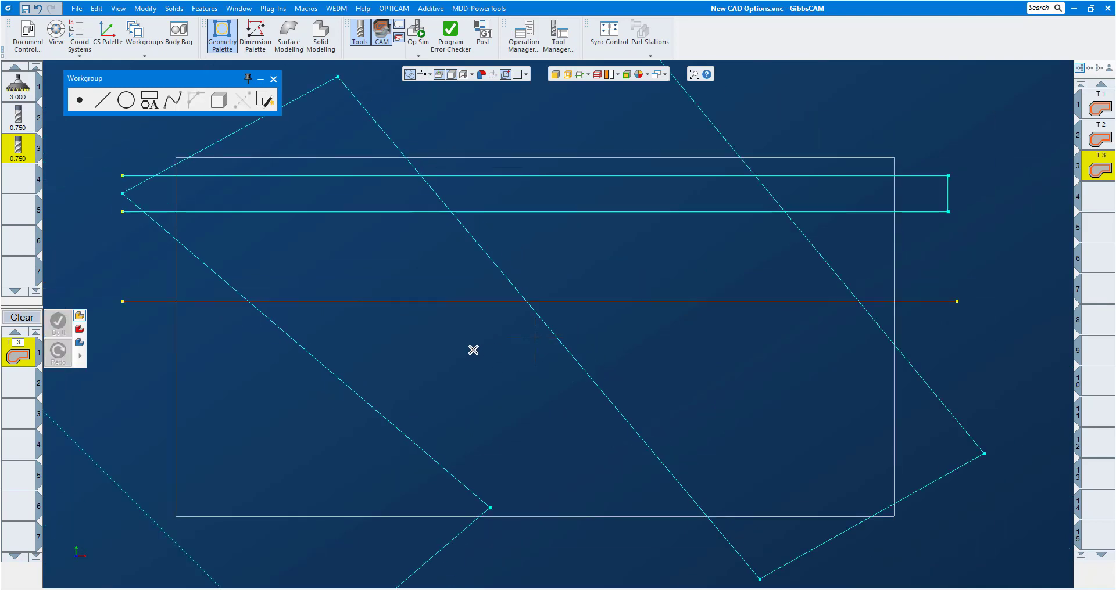
scroll(473, 349, down, 1)
click(382, 30)
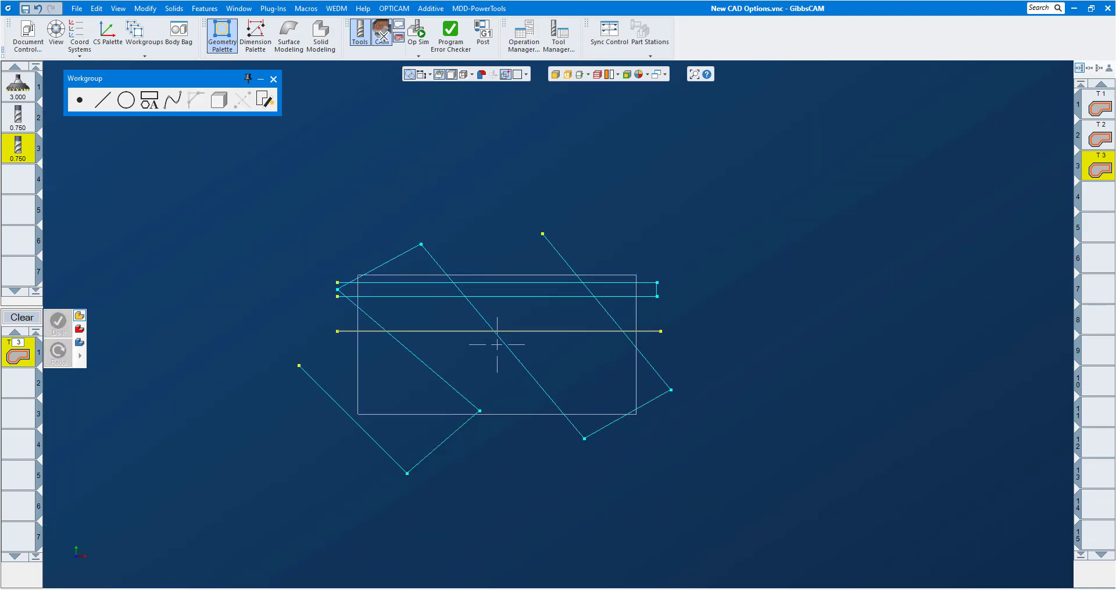
key(ctrl+a)
key(Delete)
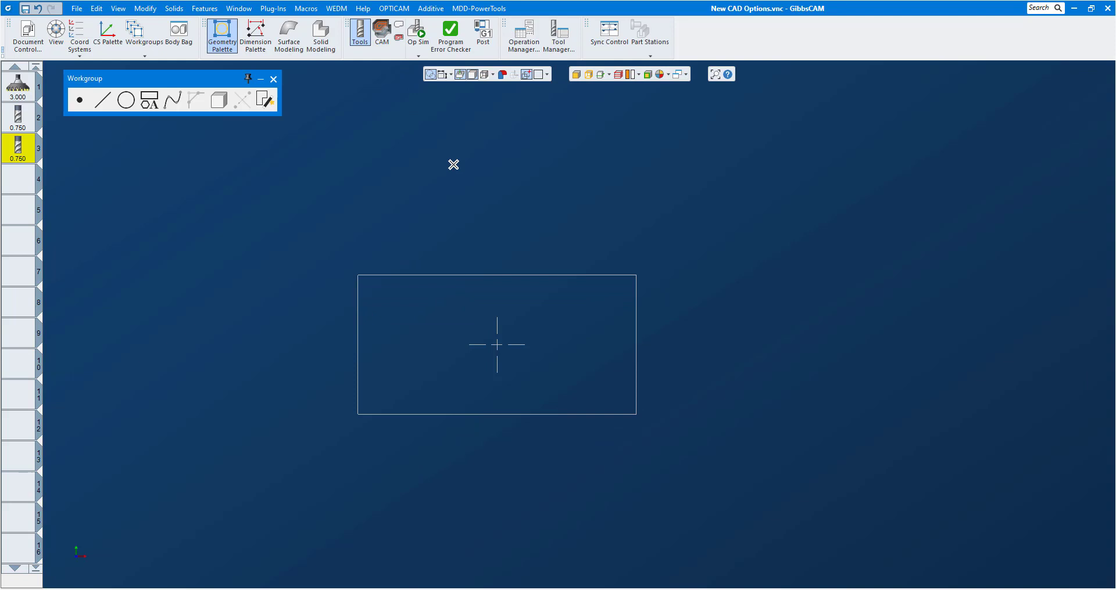
scroll(478, 381, up, 5)
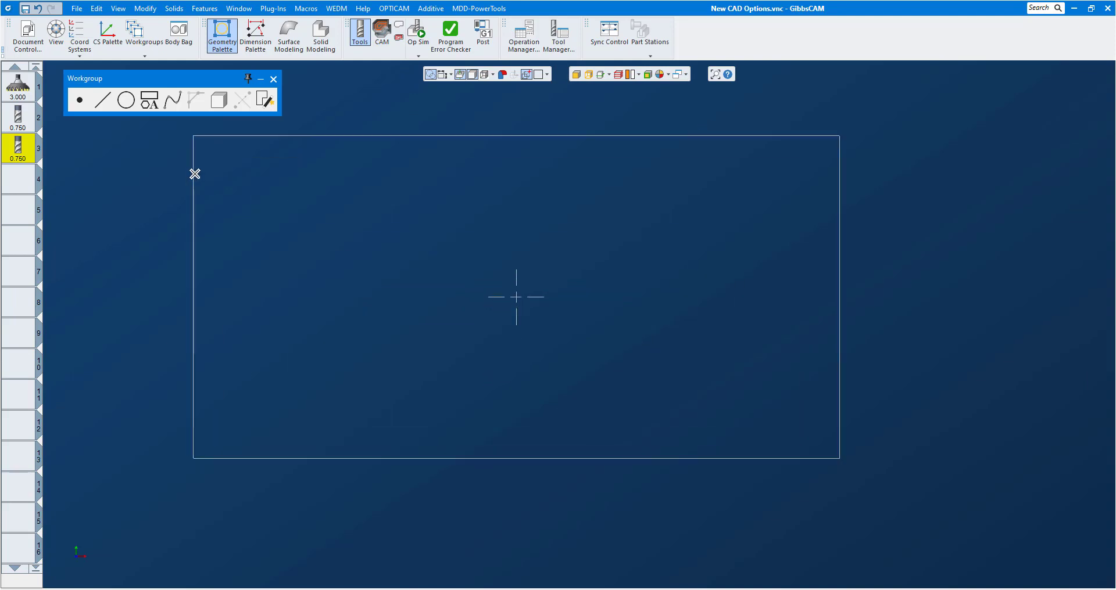
Step: Draw four connected lines inside the stock, closing the outline back at its start point
click(103, 101)
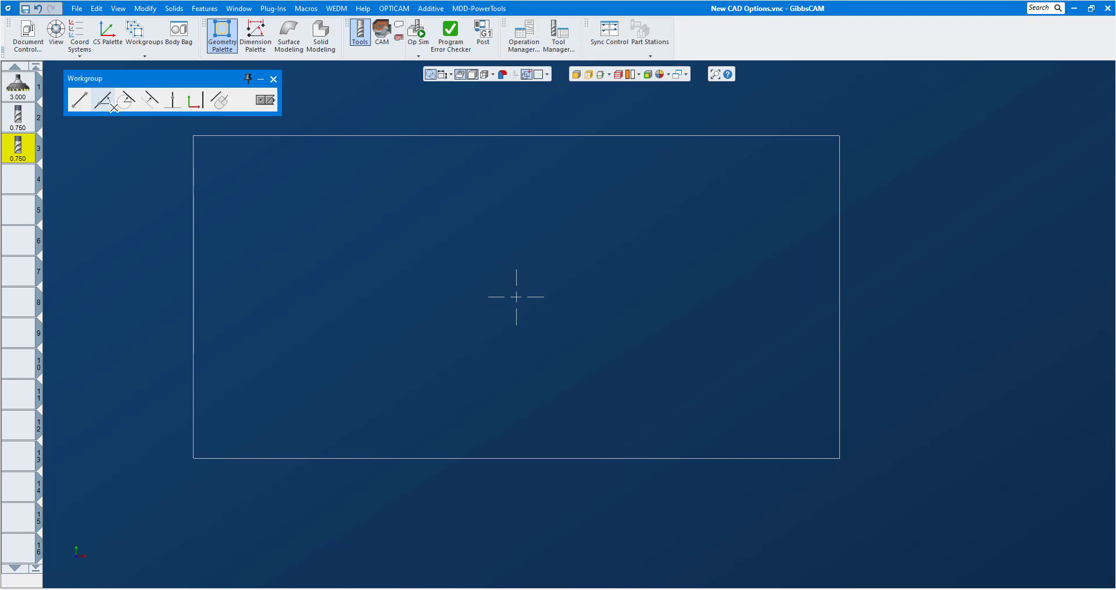
click(215, 108)
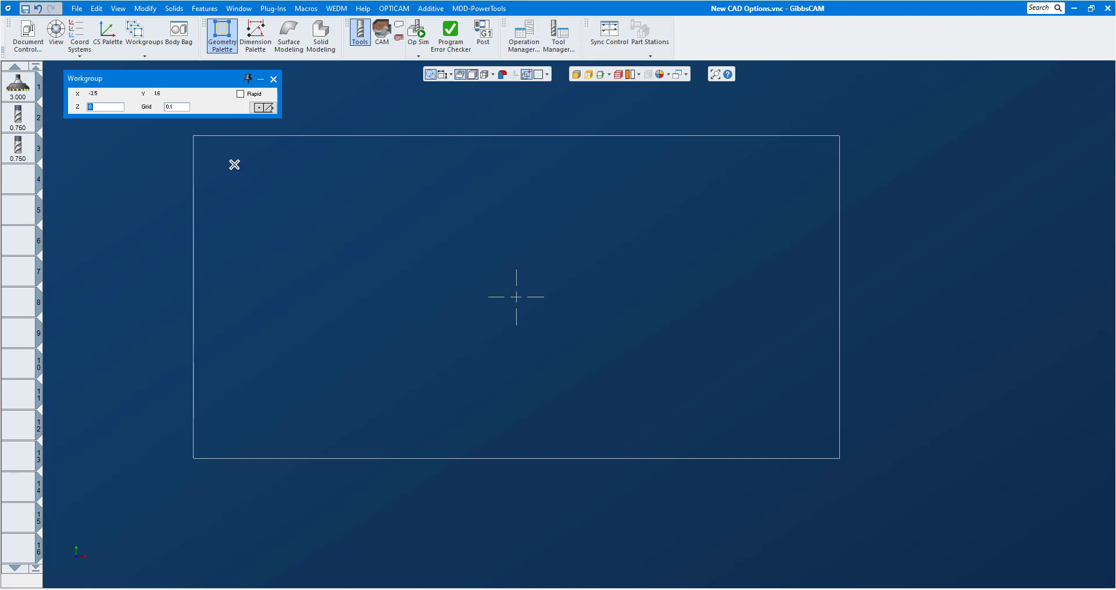
click(234, 166)
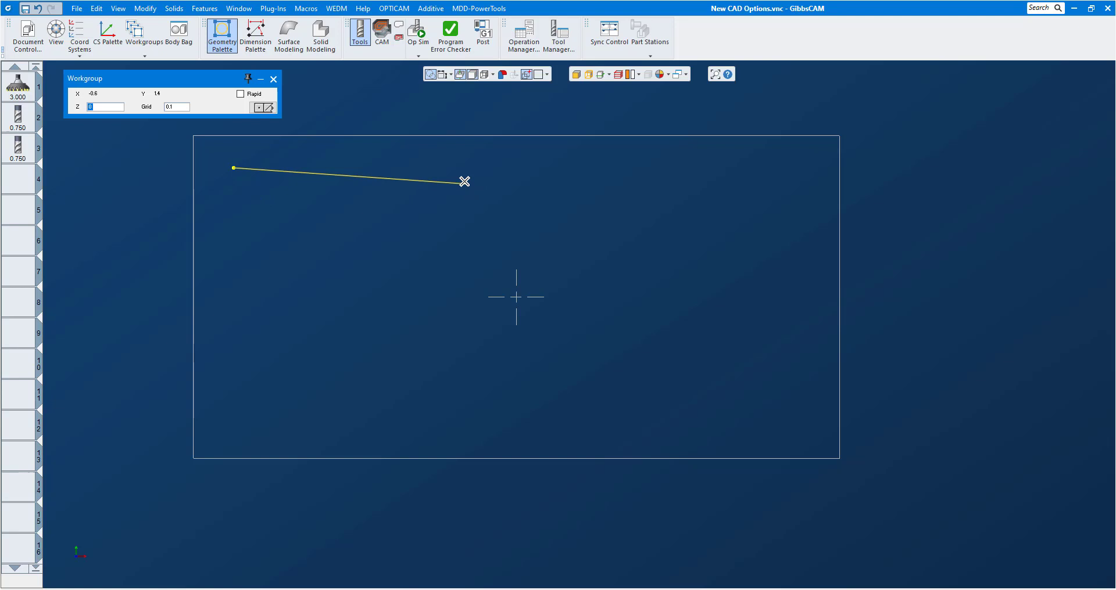
click(468, 185)
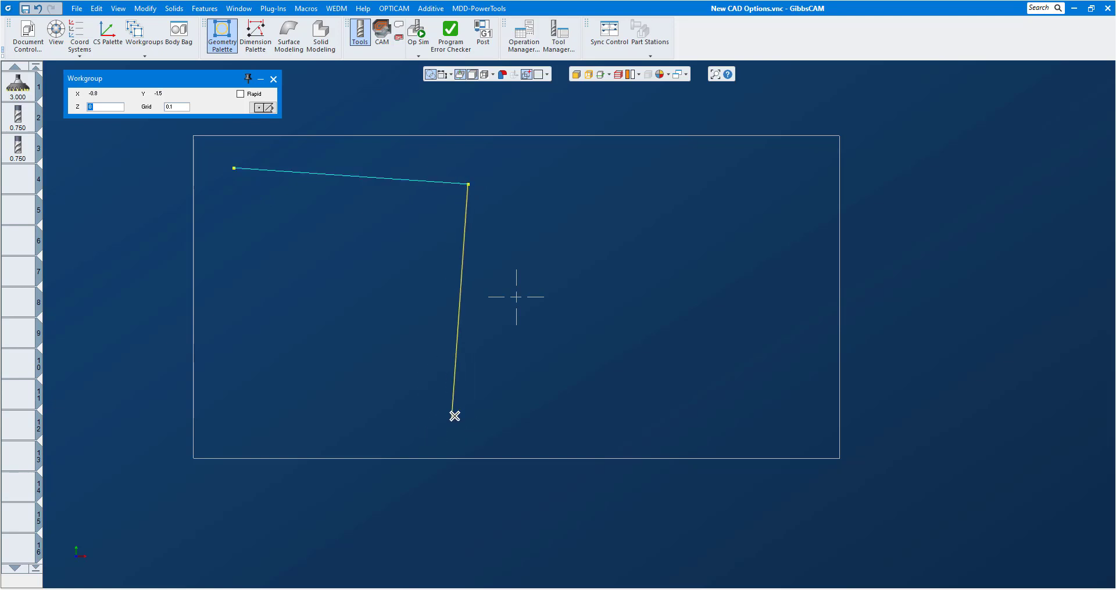
click(452, 418)
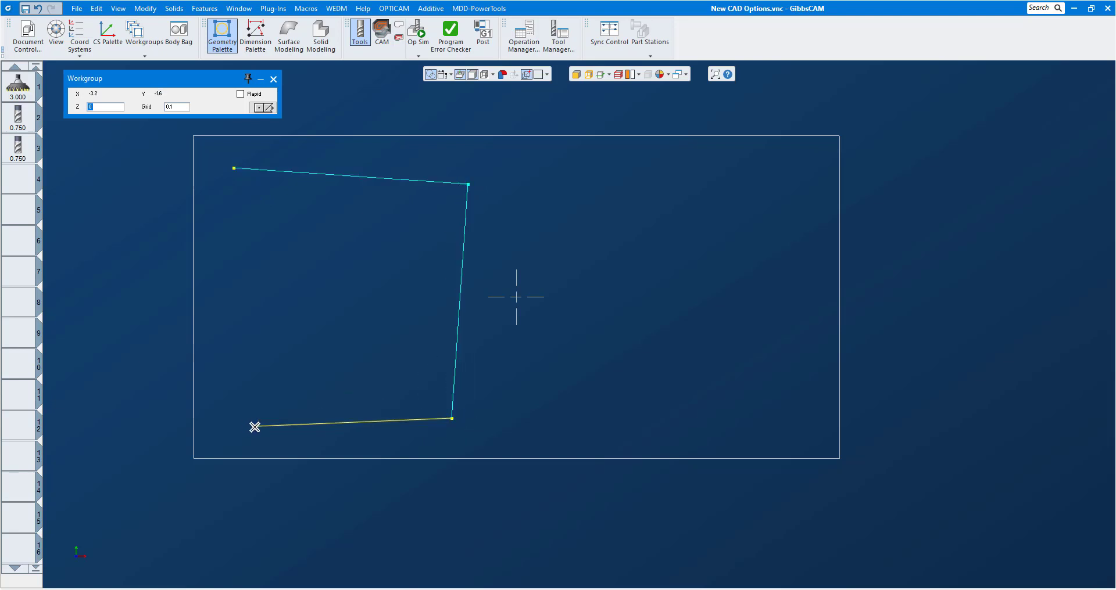
click(256, 427)
click(236, 172)
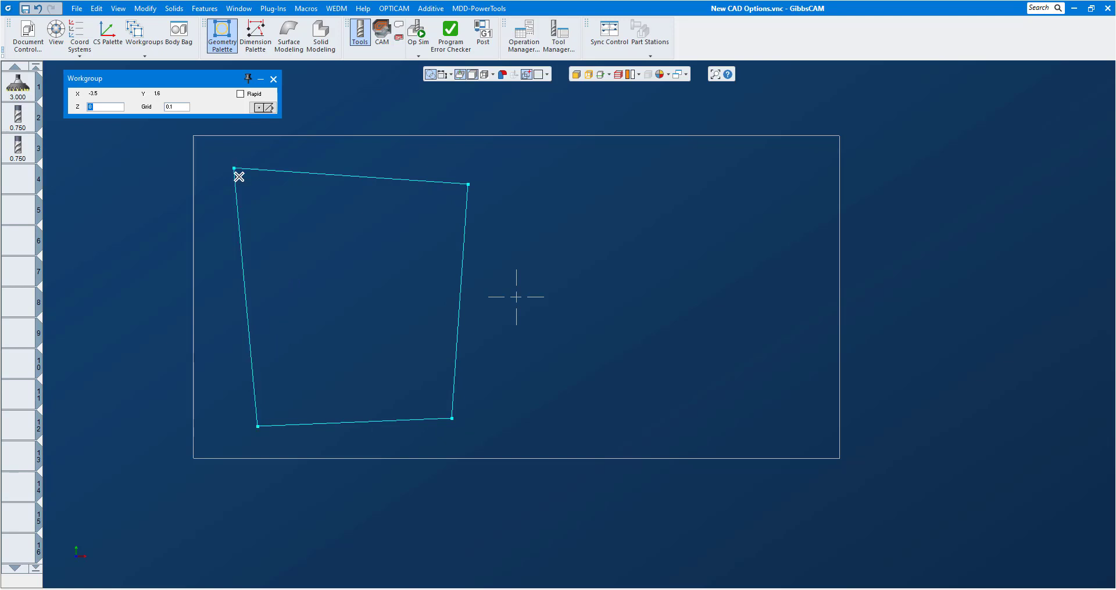
click(268, 107)
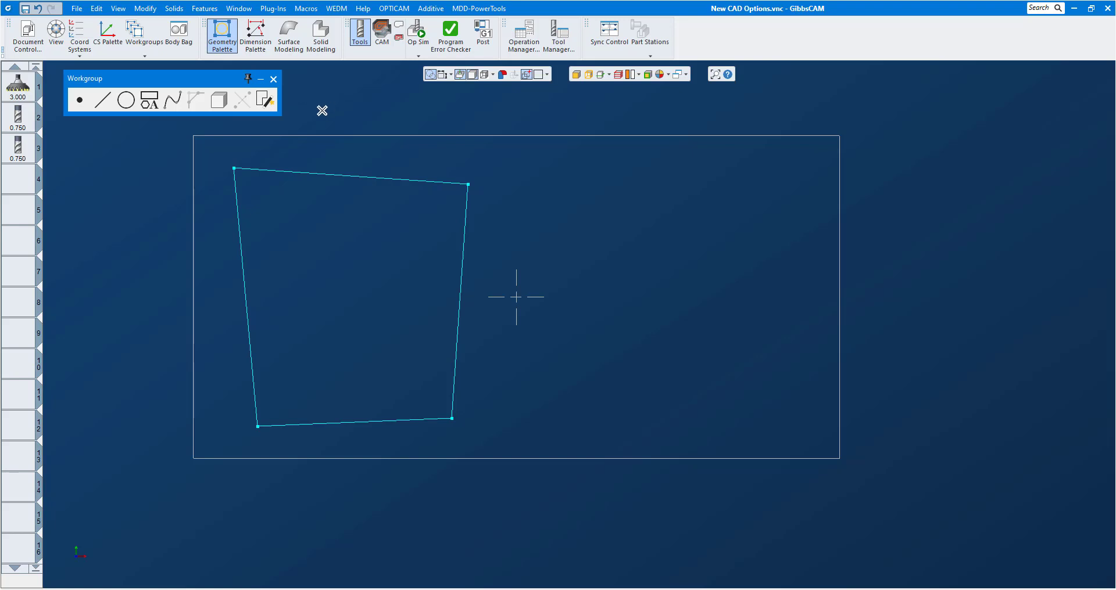
Step: Load the outline into Geometry Expert and set the top and right lines to 360 and 270 degrees
click(265, 100)
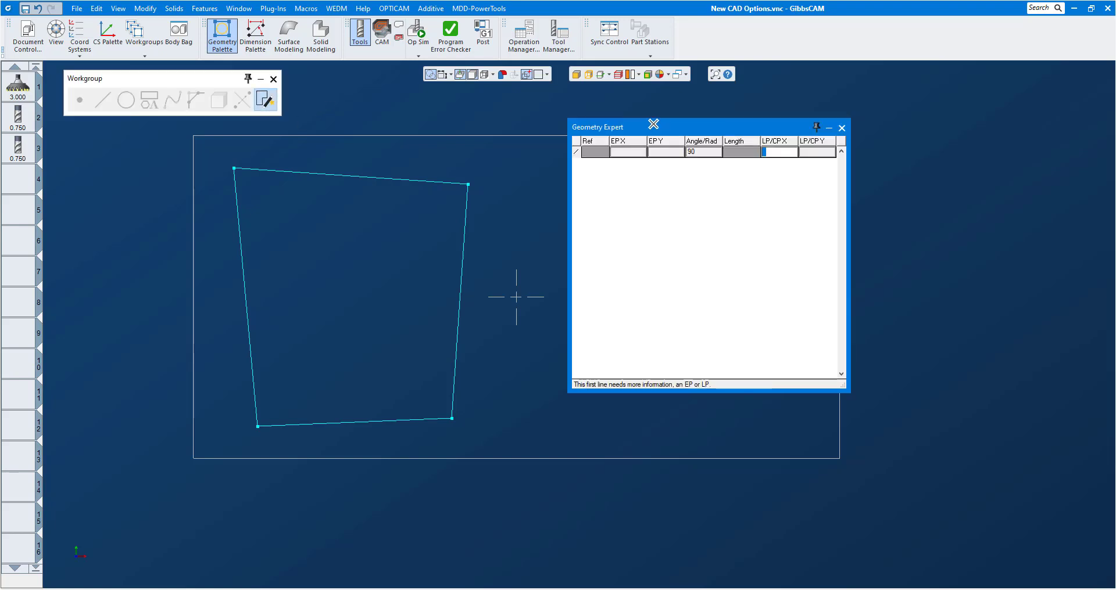
drag(654, 125, 580, 135)
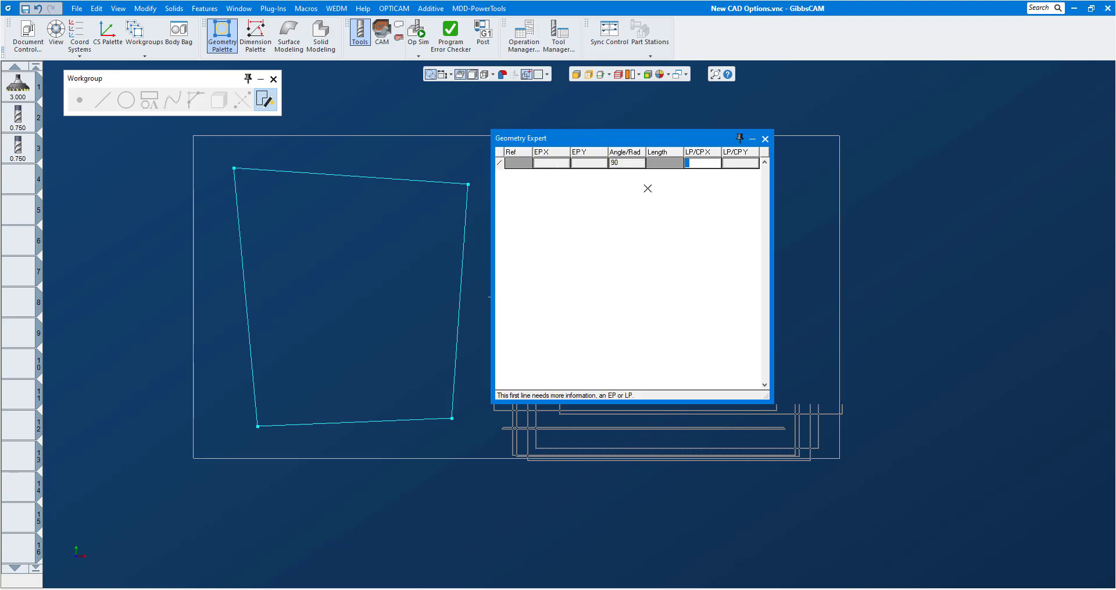
double_click(411, 182)
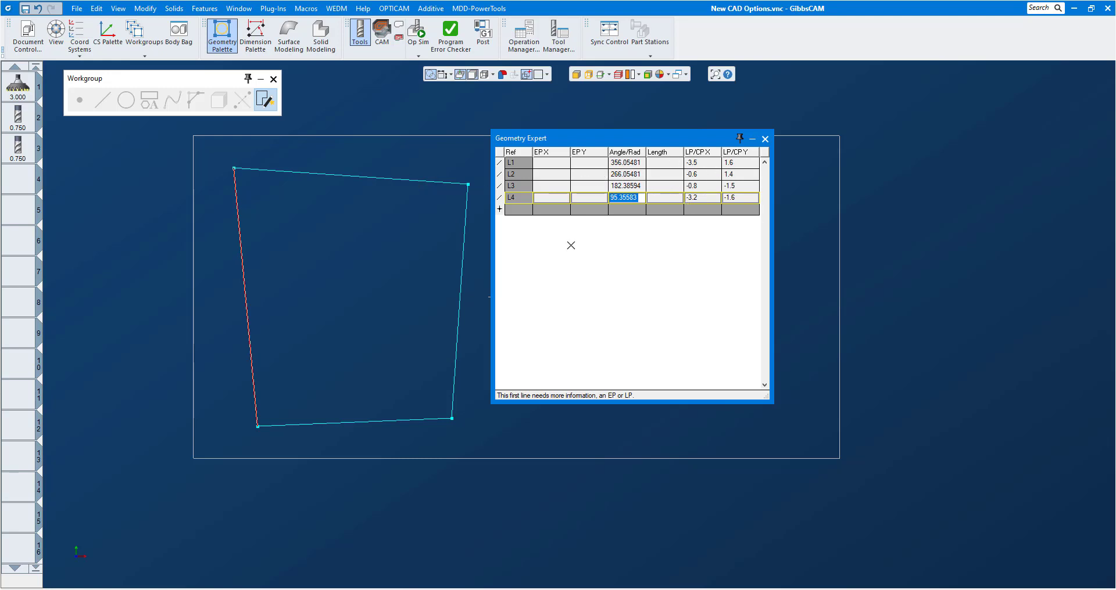
click(347, 175)
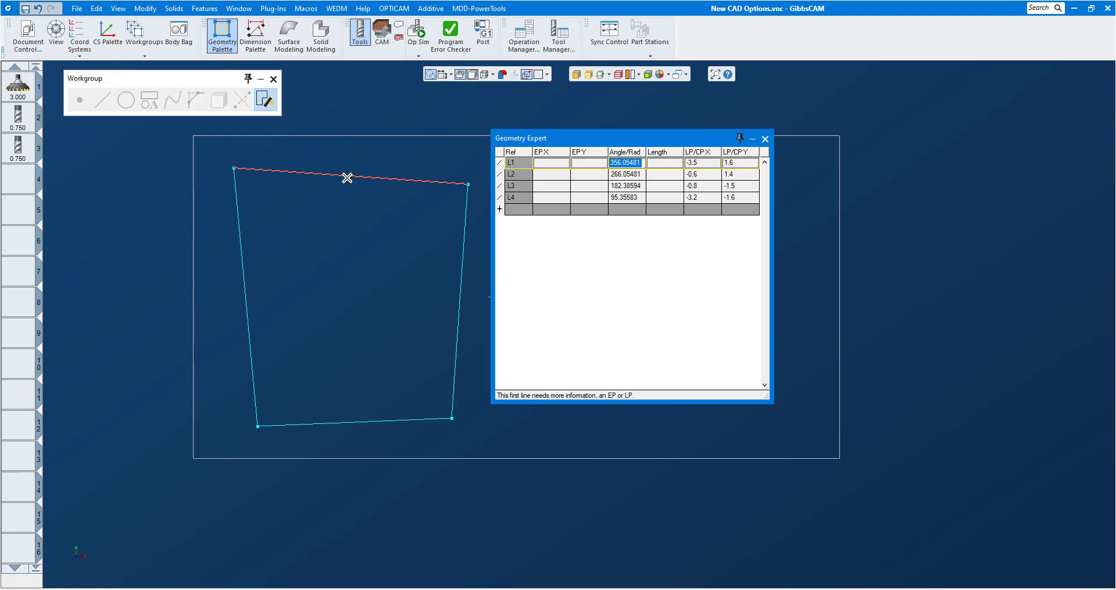
text(3)
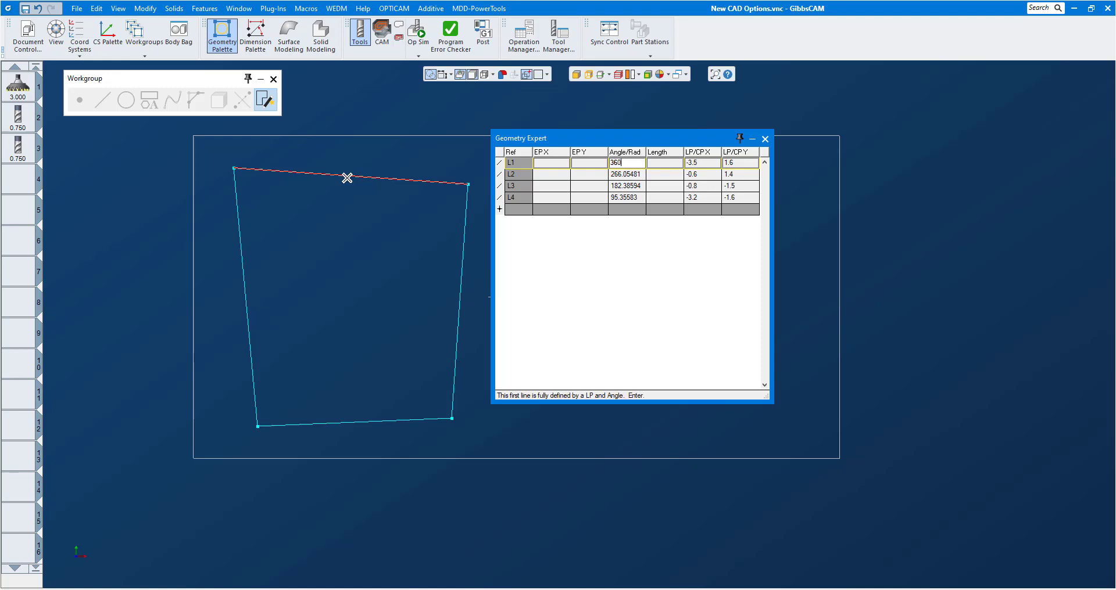
text(60)
key(Return)
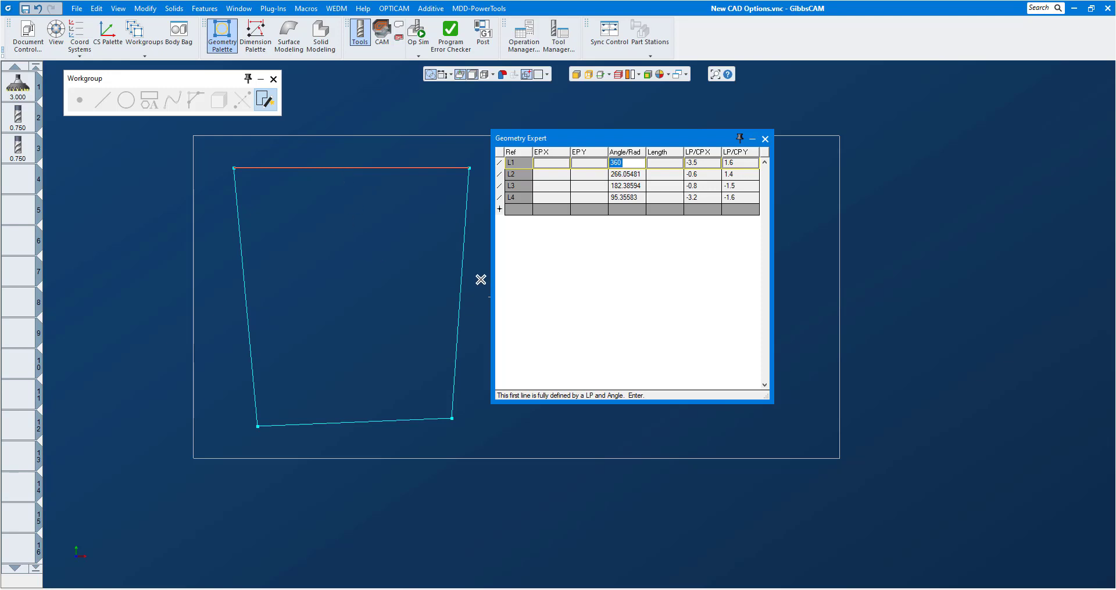
click(459, 270)
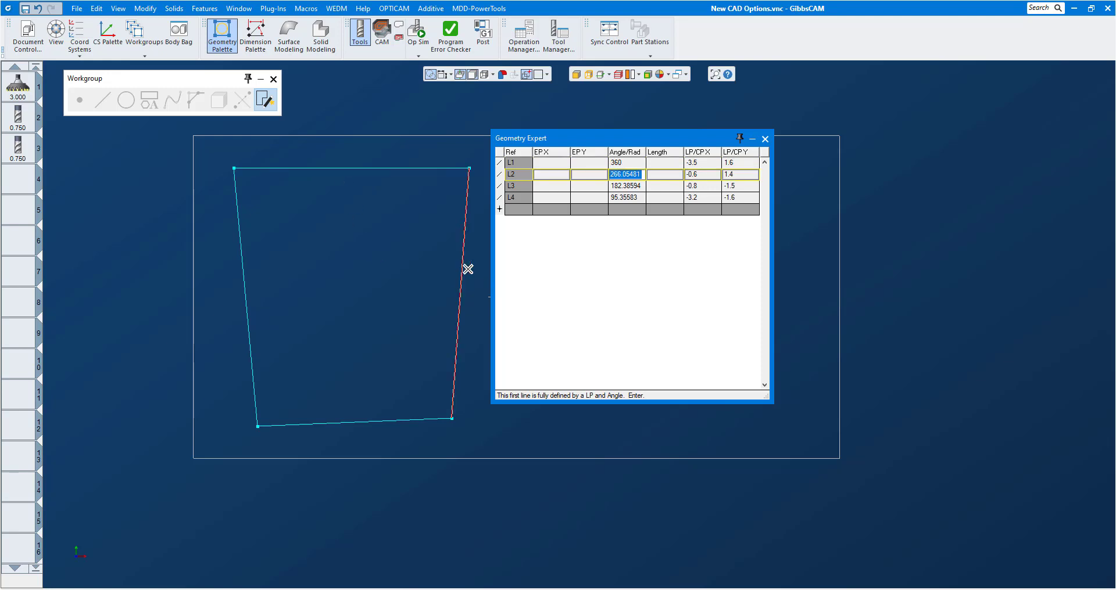
text(2)
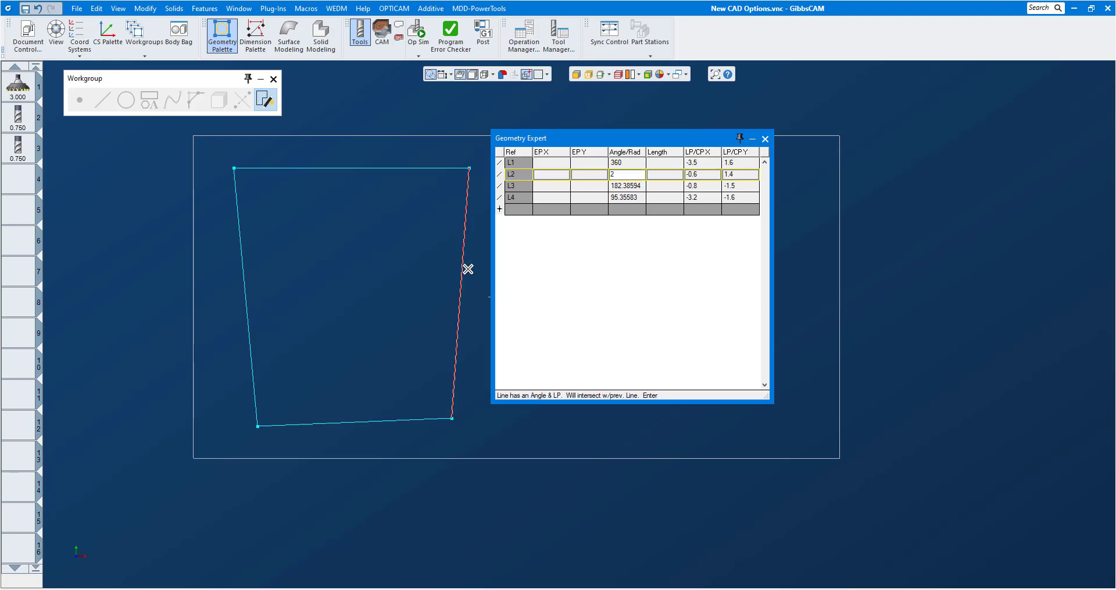
text(70)
key(Return)
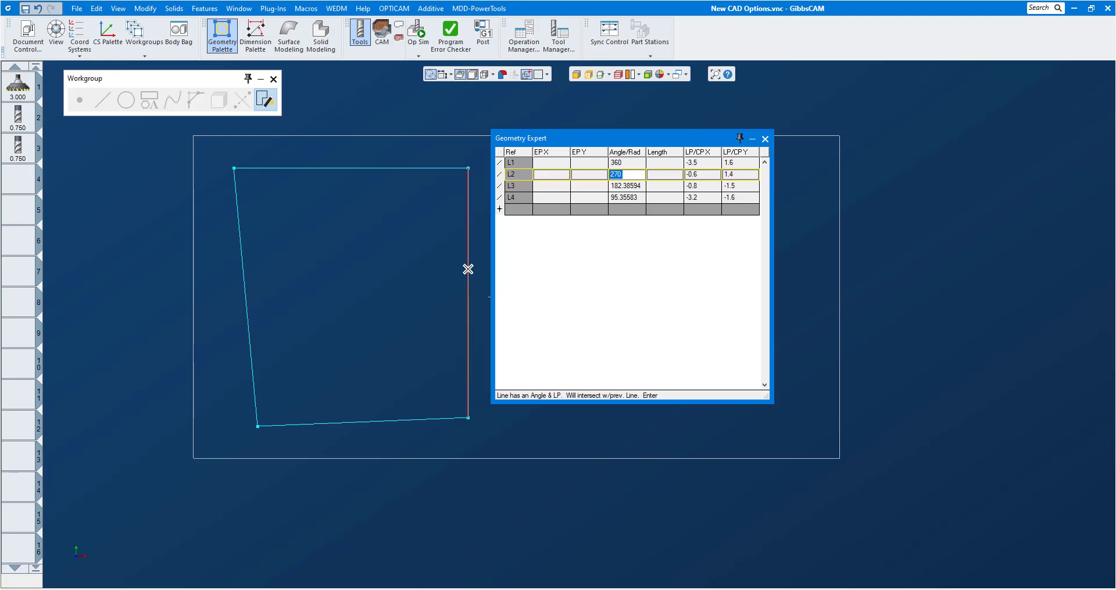
Step: Set the bottom line's angle to 180 and the left line's to 90 degrees
click(398, 415)
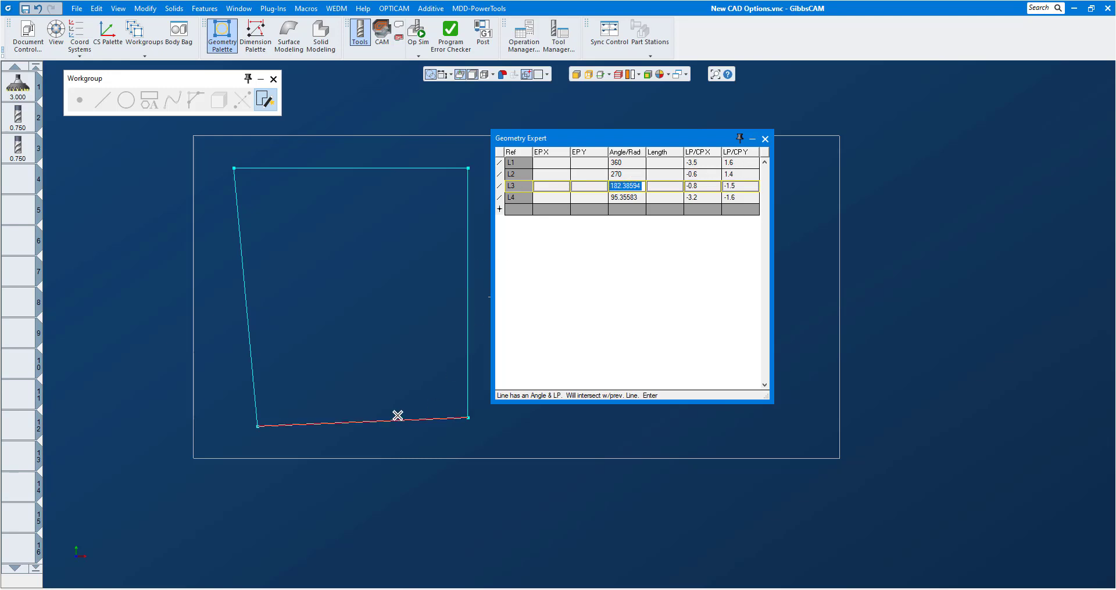
text(180)
key(Return)
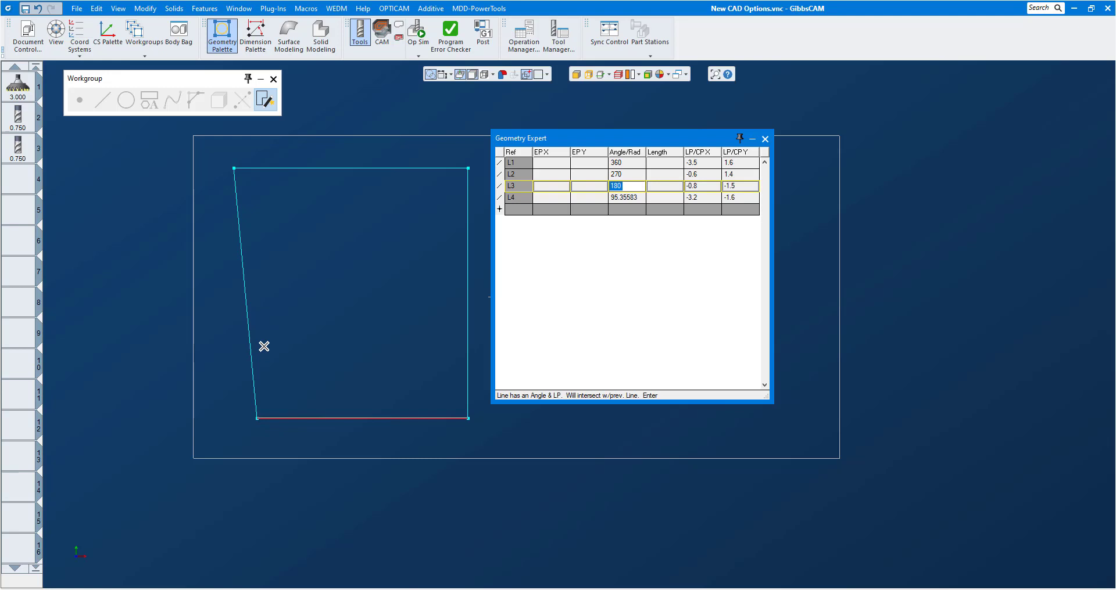
click(249, 333)
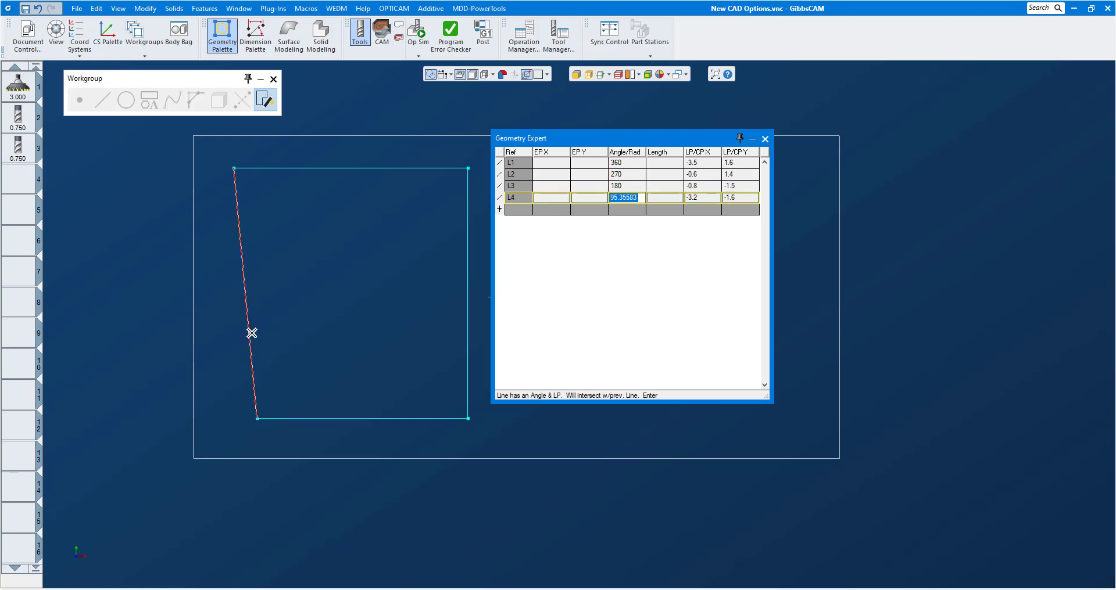
text(90)
key(Return)
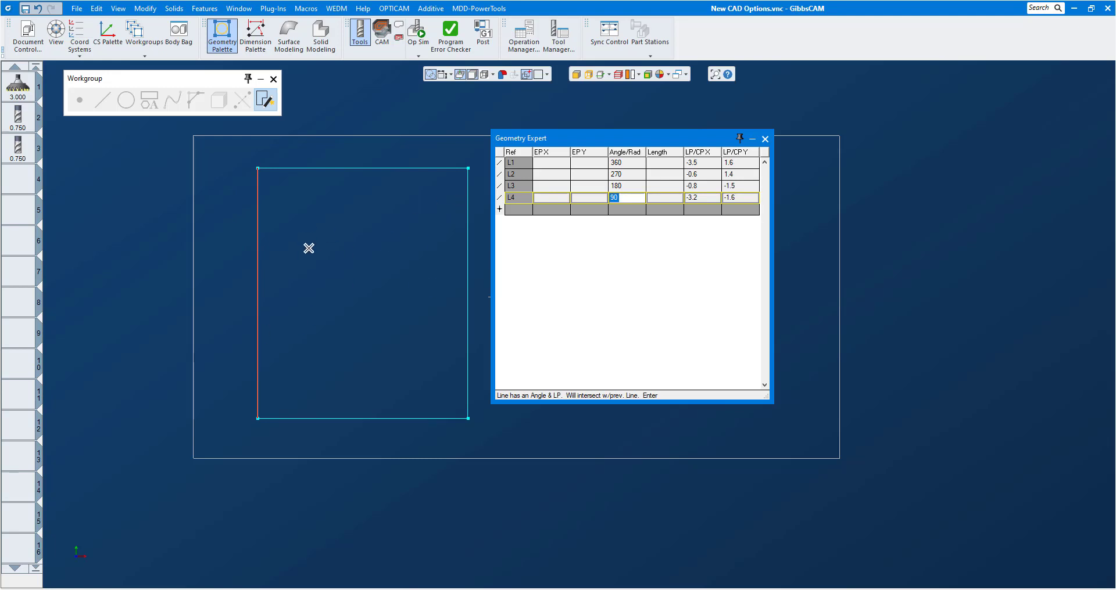
Step: In Geometry Expert, set the top line's Y position to 1.5
click(342, 169)
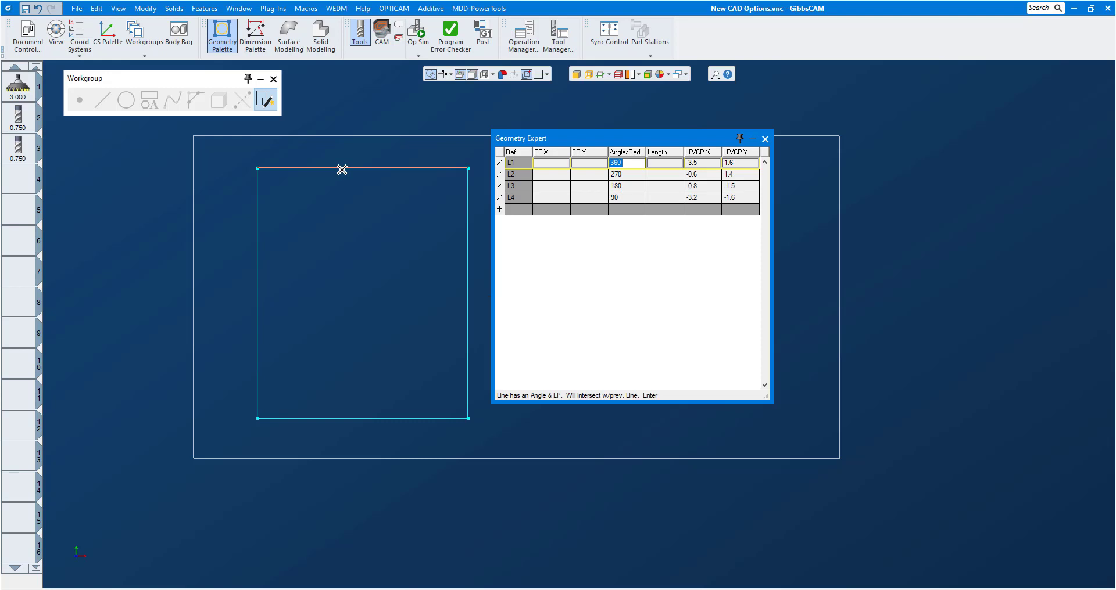
key(Tab)
key(Tab)
key(Tab)
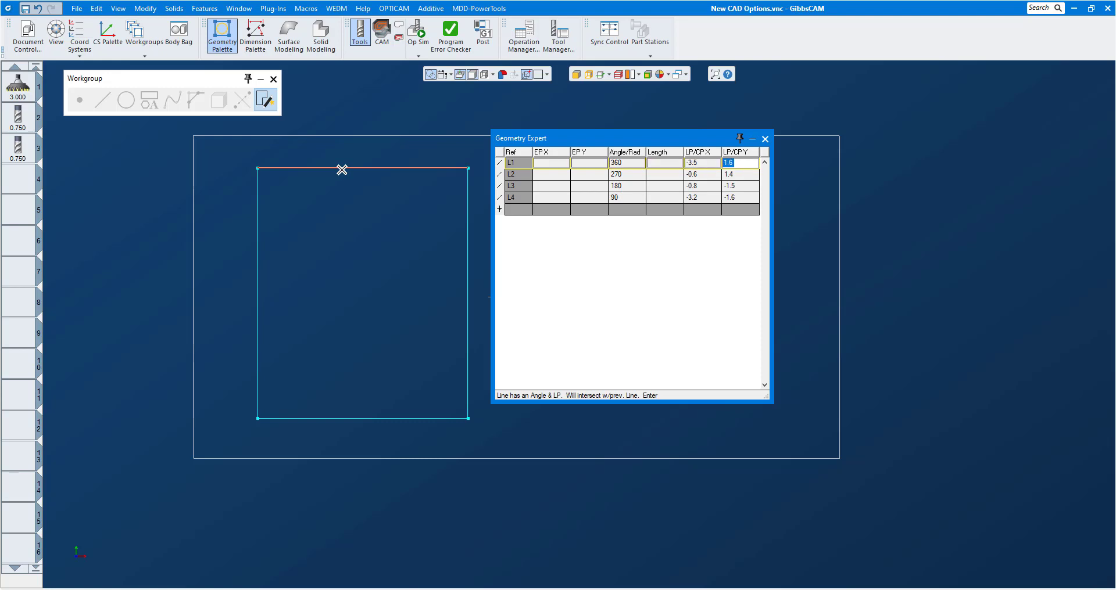
key(Return)
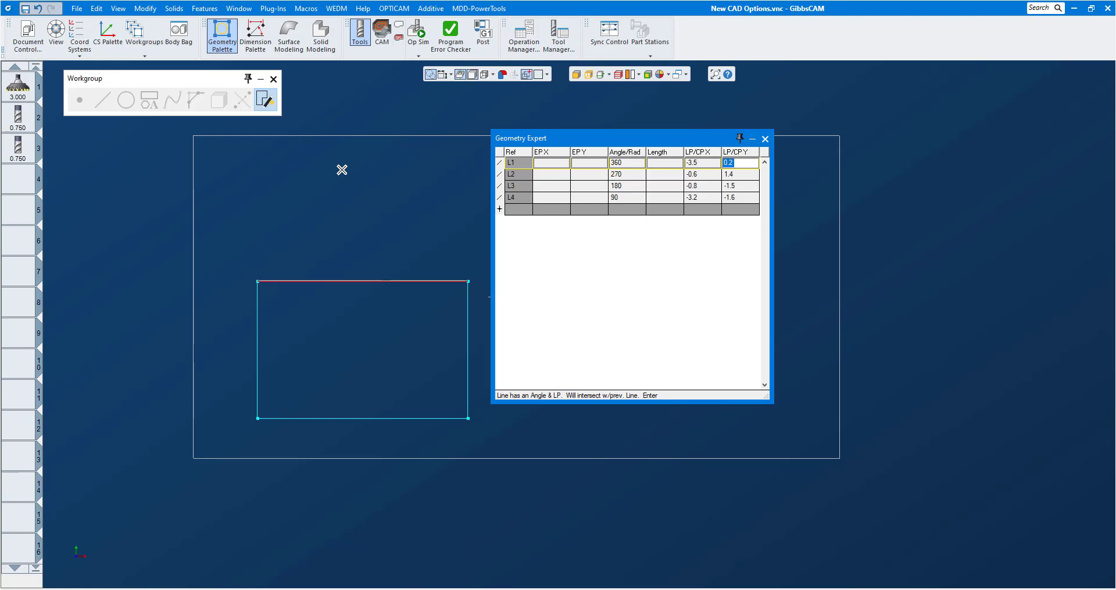
text(1.5)
key(Return)
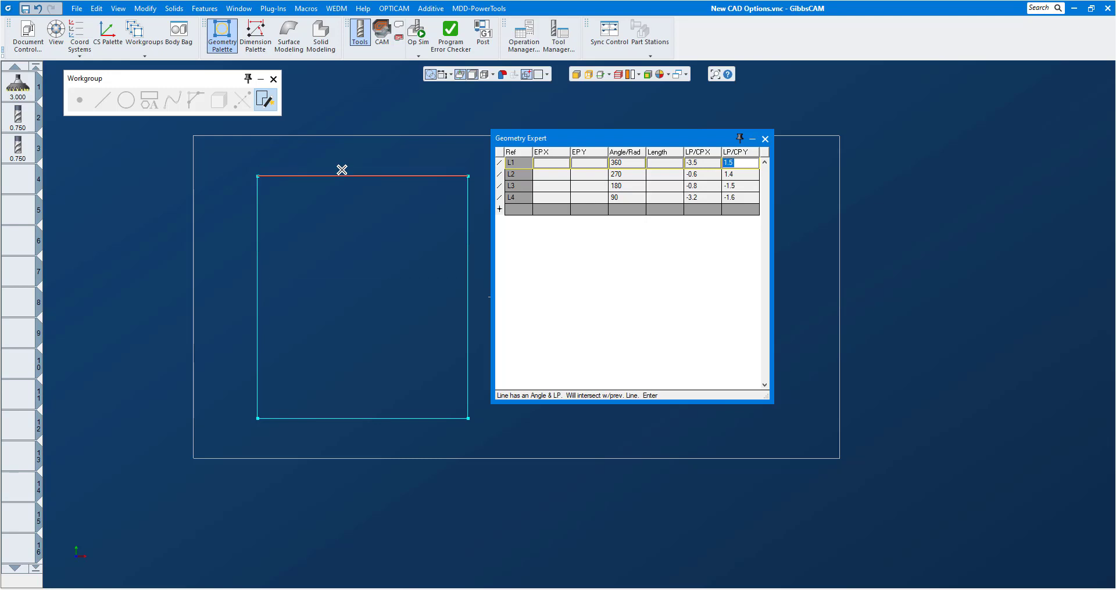
Step: Set the right line's X position to -1 and the bottom line's Y to -1.250
click(468, 272)
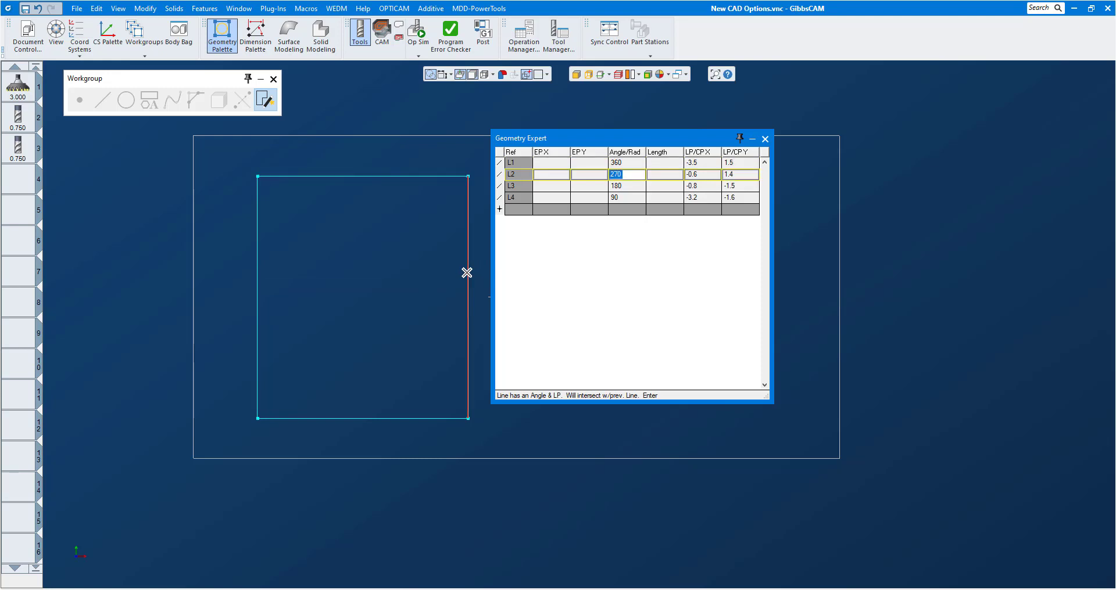
key(Tab)
key(Tab)
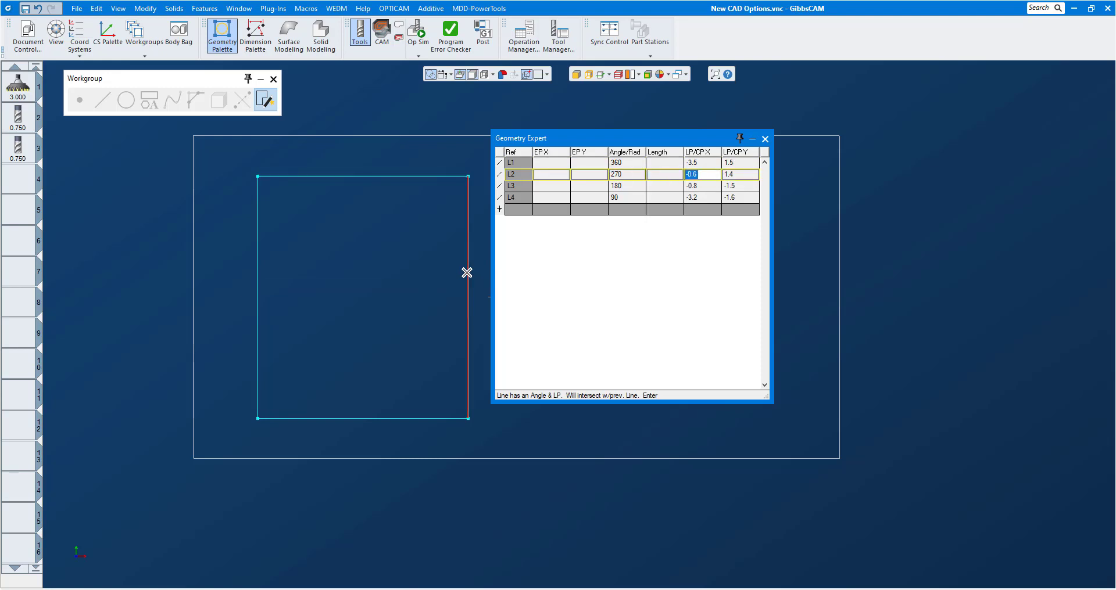
text(-1)
key(Return)
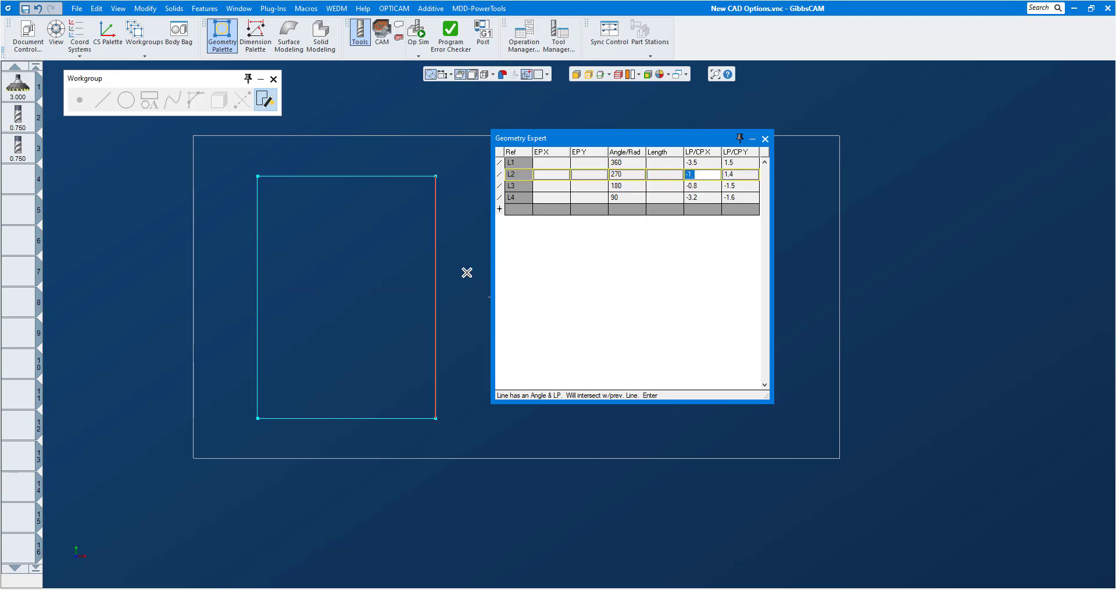
click(393, 419)
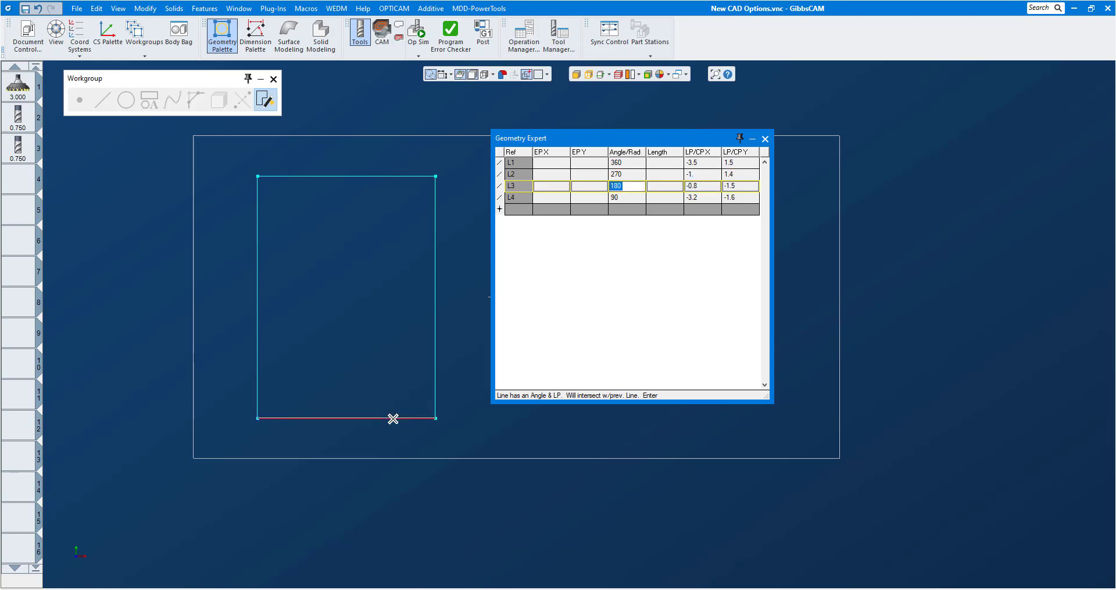
key(Tab)
key(Tab)
key(Tab)
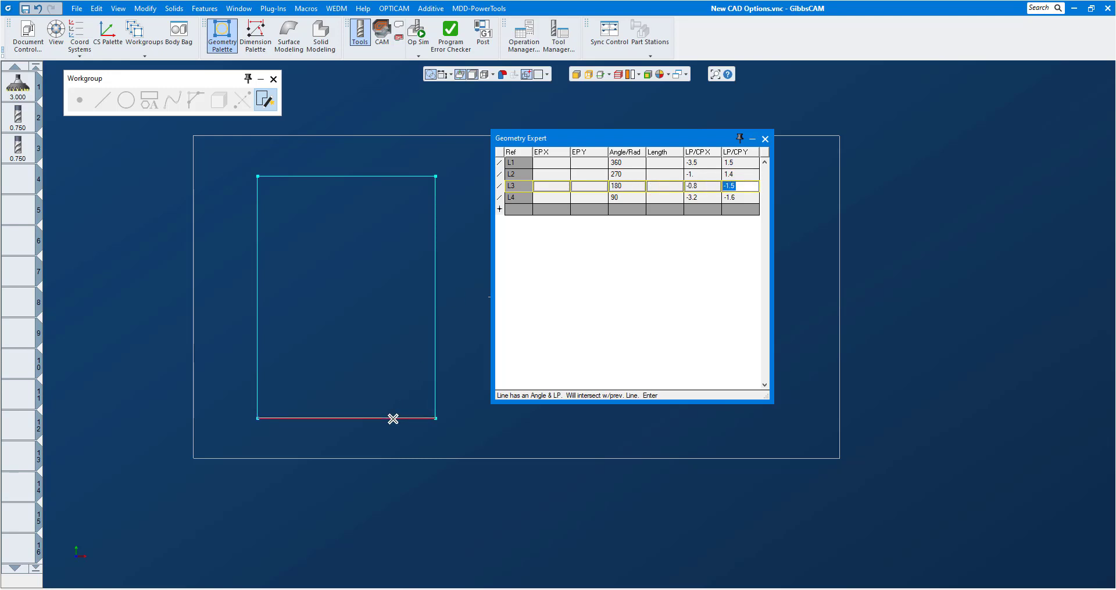
text(-)
key(Return)
Step: Move left line L4 out to X -3.5 and close Geometry Expert
click(258, 291)
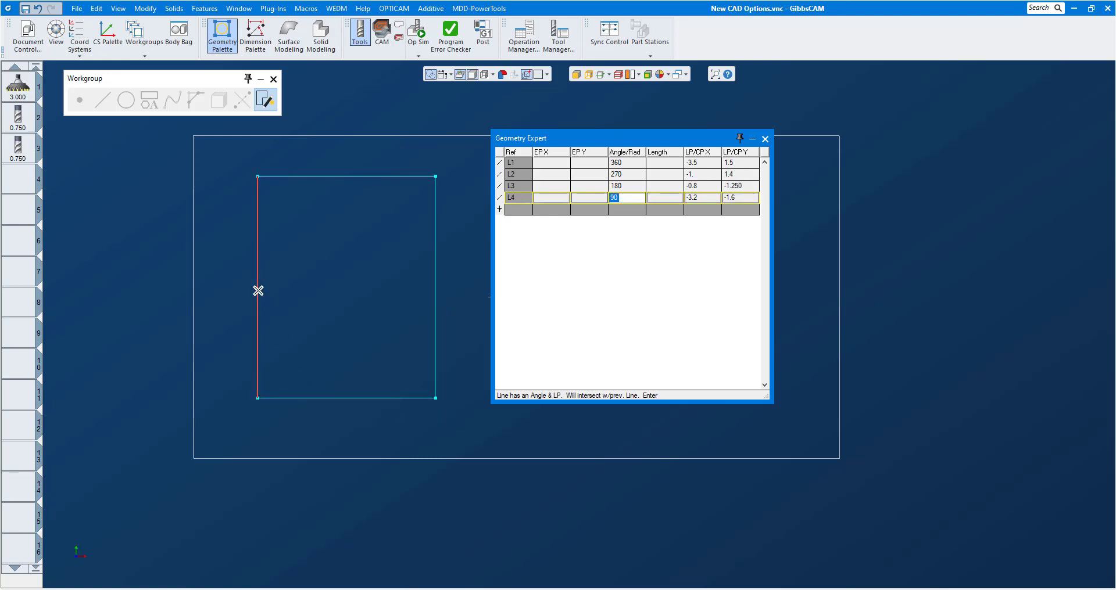
key(Tab)
key(Tab)
key(Tab)
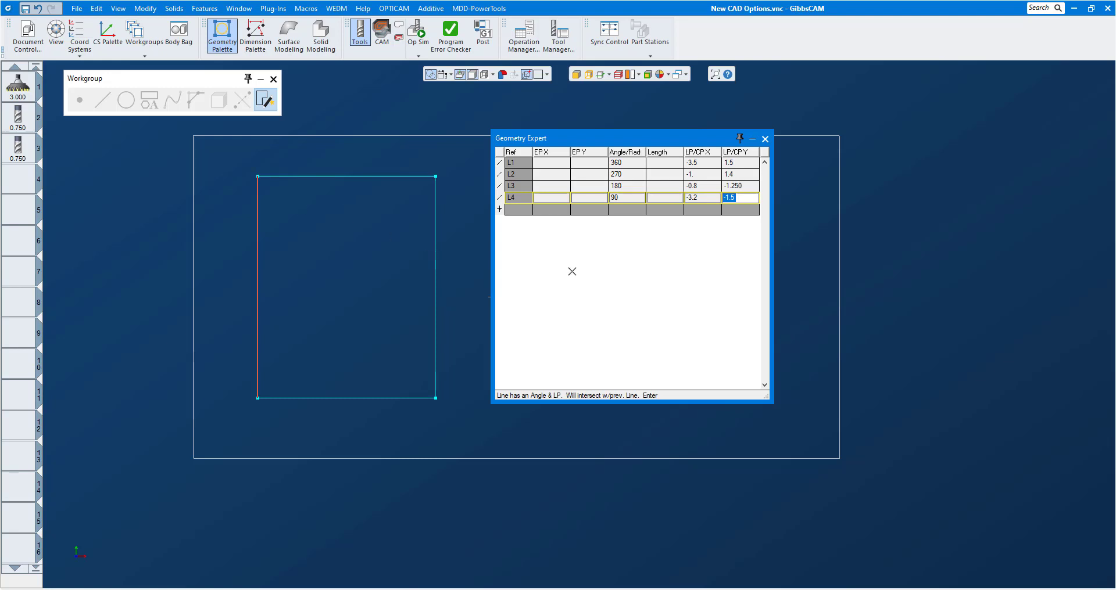
click(709, 199)
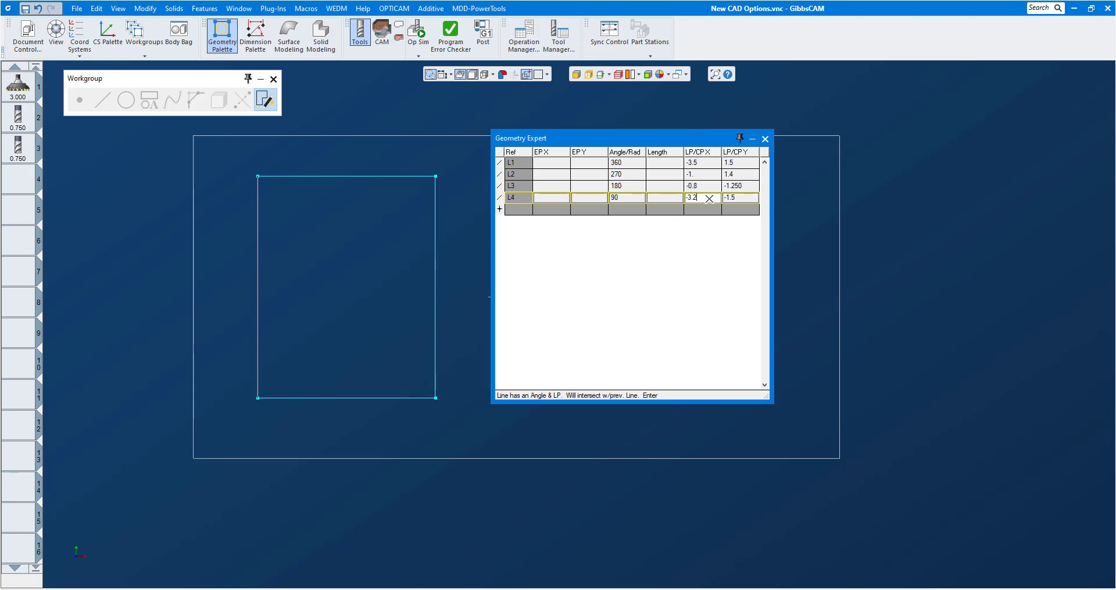
double_click(709, 199)
key(Return)
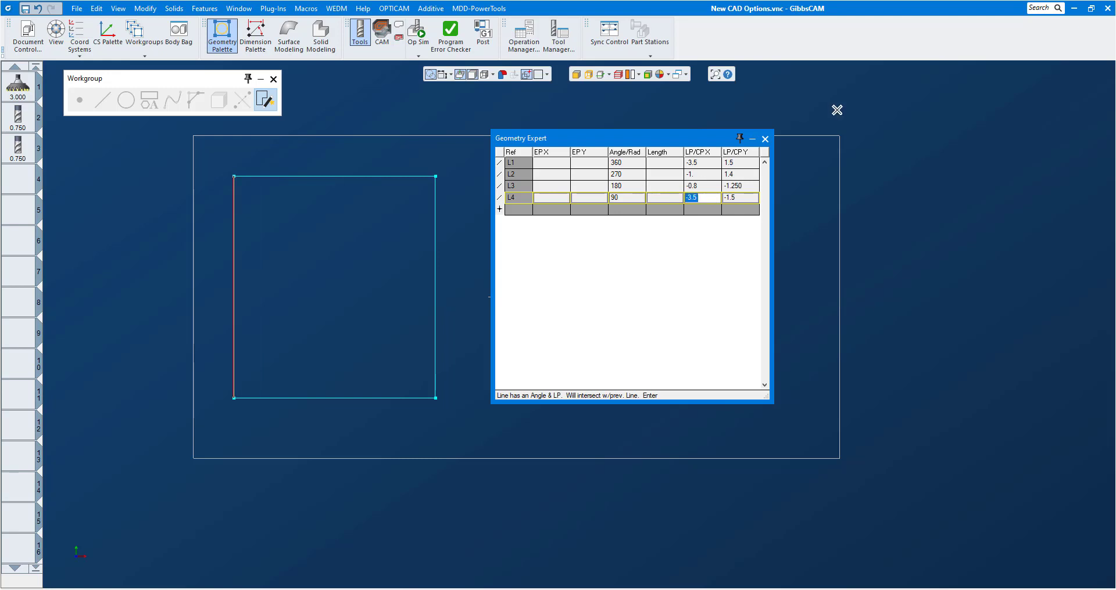
click(766, 141)
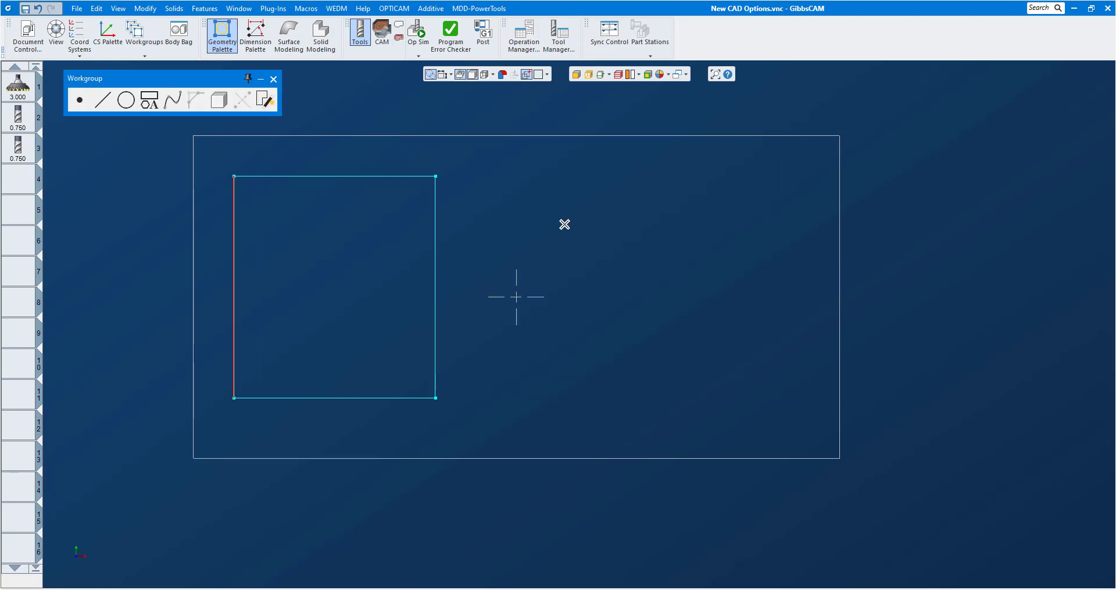
Step: Round all four rectangle corners with a 0.25 corner fillet
double_click(422, 177)
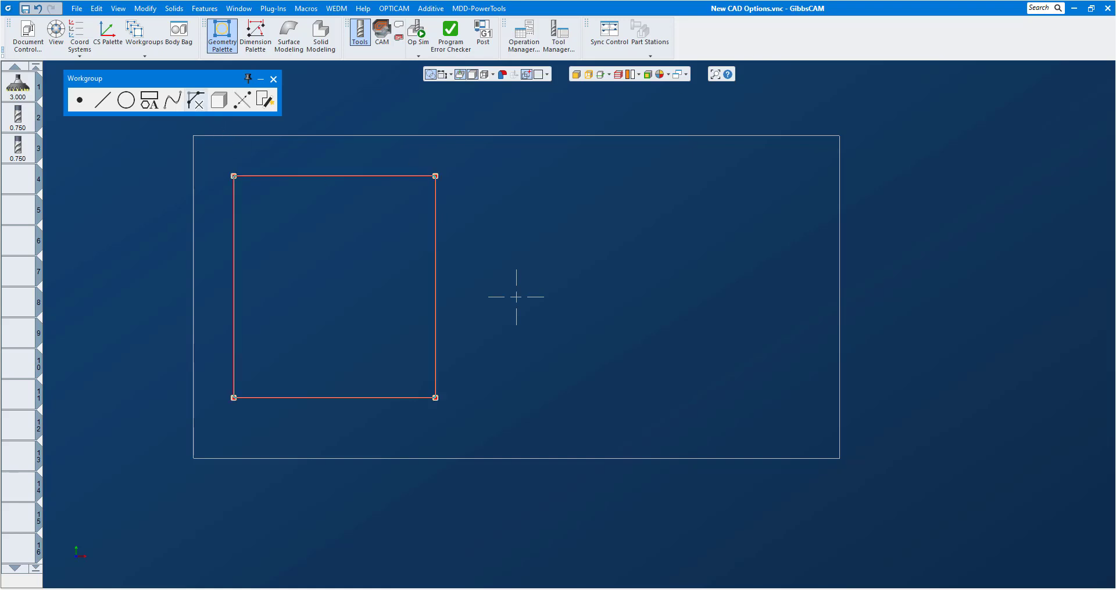
click(196, 100)
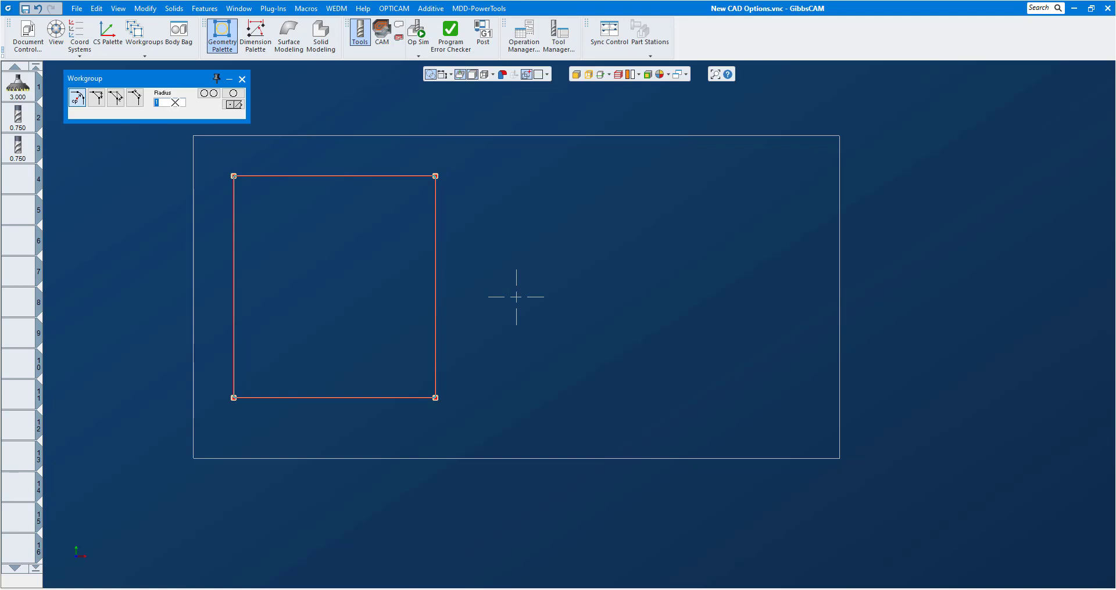
key(Return)
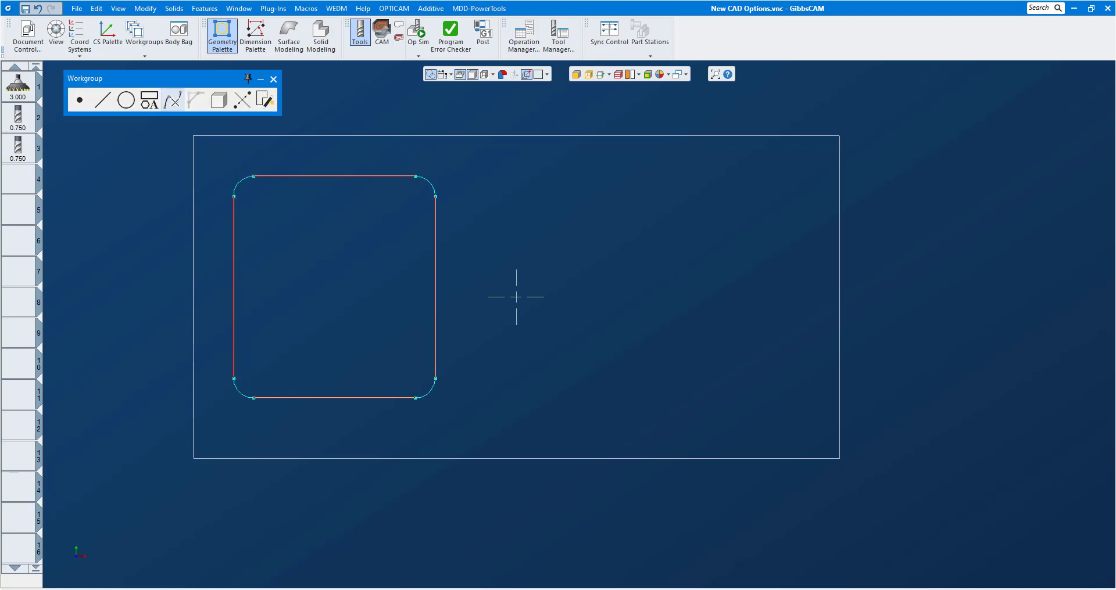
click(324, 112)
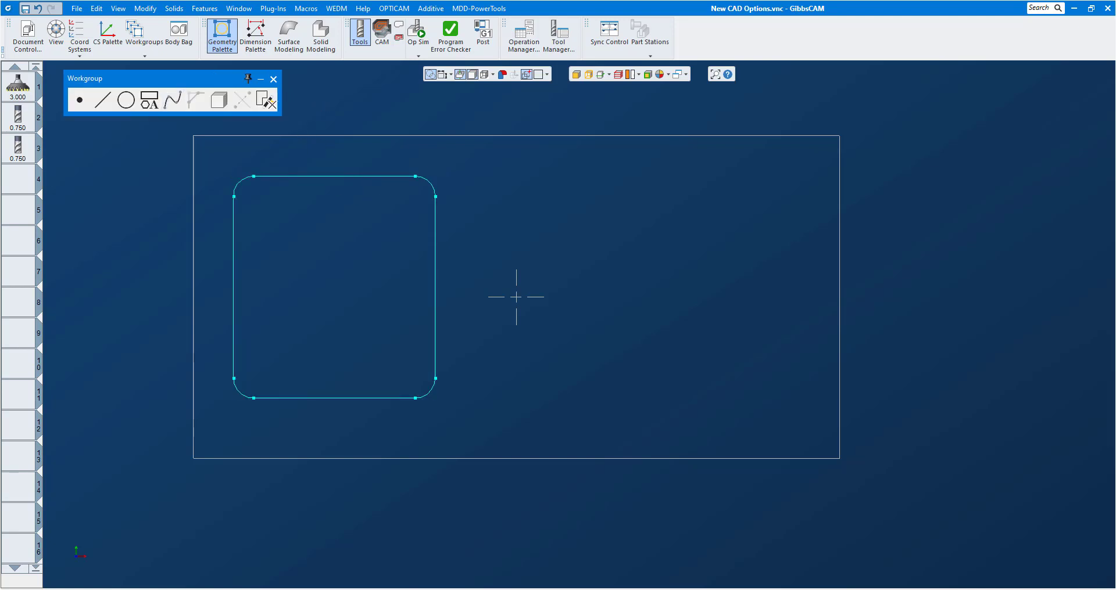
Step: In Geometry Expert, set fillet C2 to .5 and fillet C4 to .75
click(266, 100)
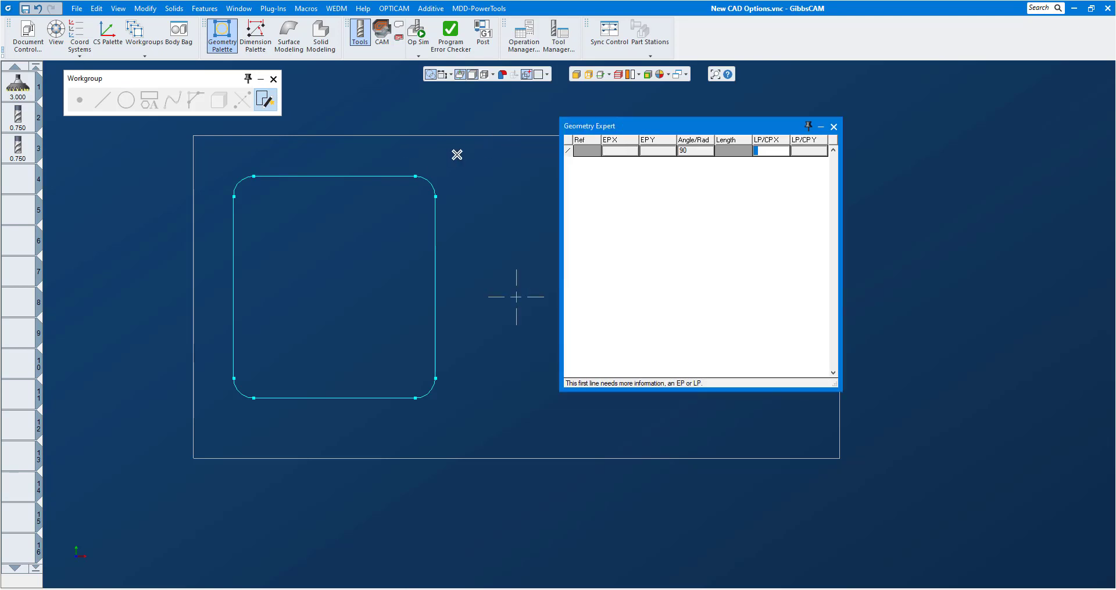
click(396, 176)
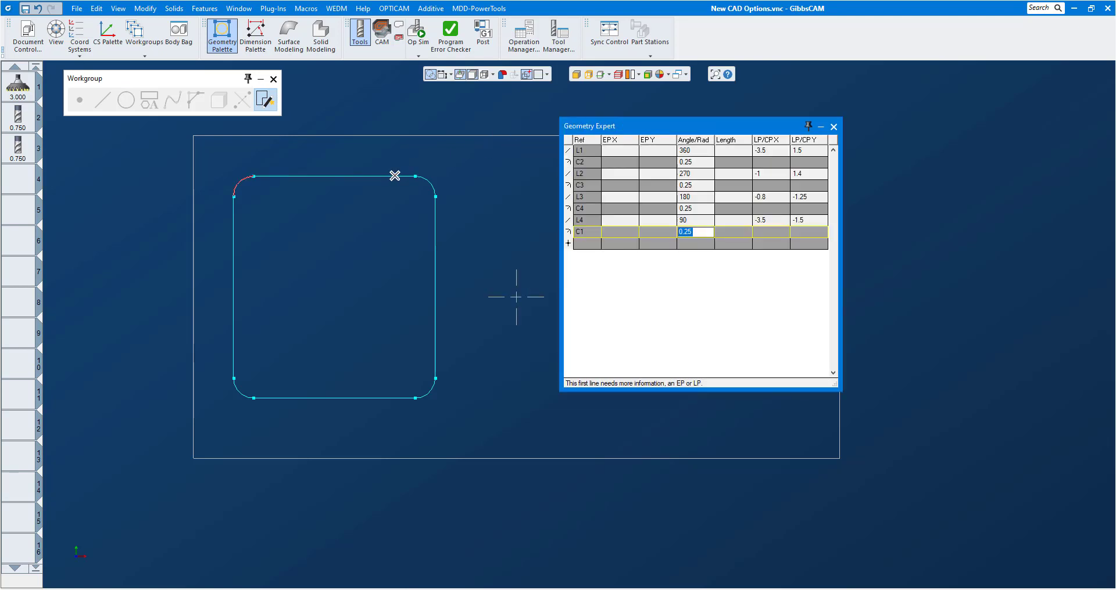
click(429, 185)
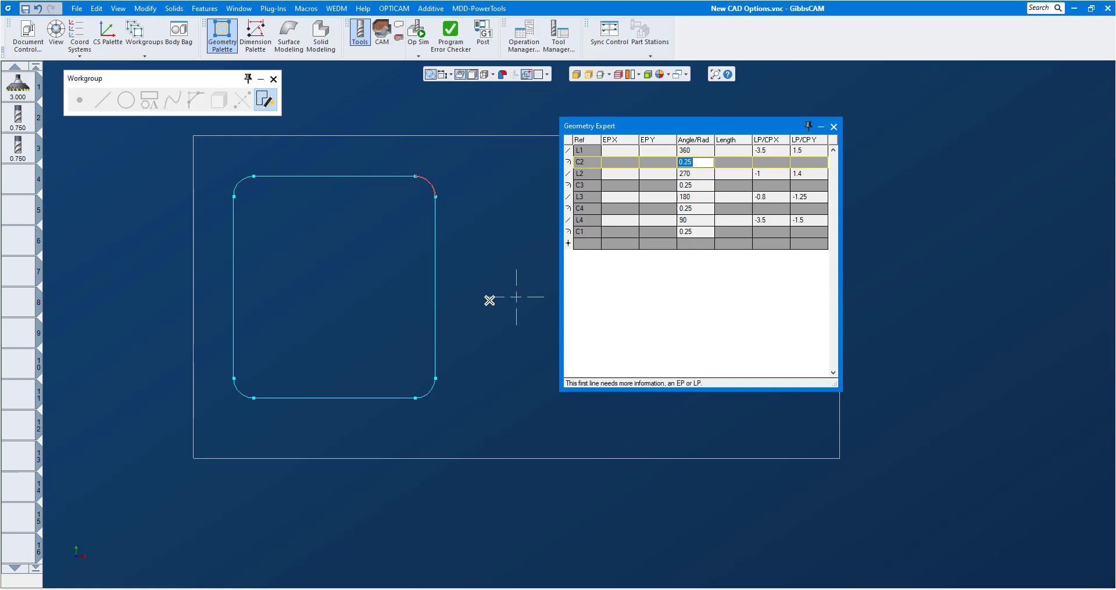
text(.5)
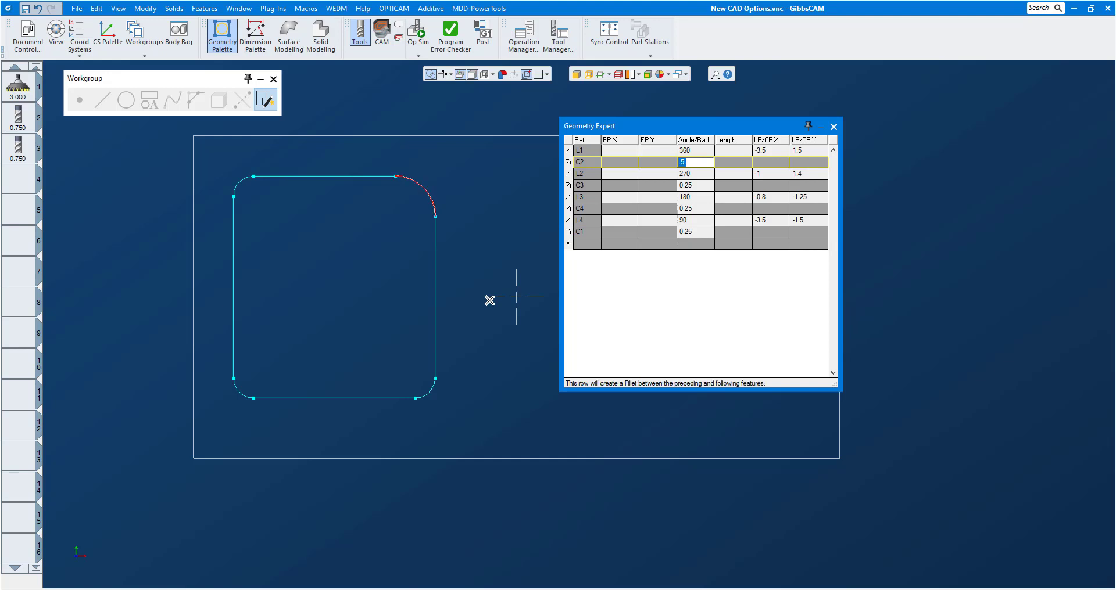
click(243, 387)
text(.75)
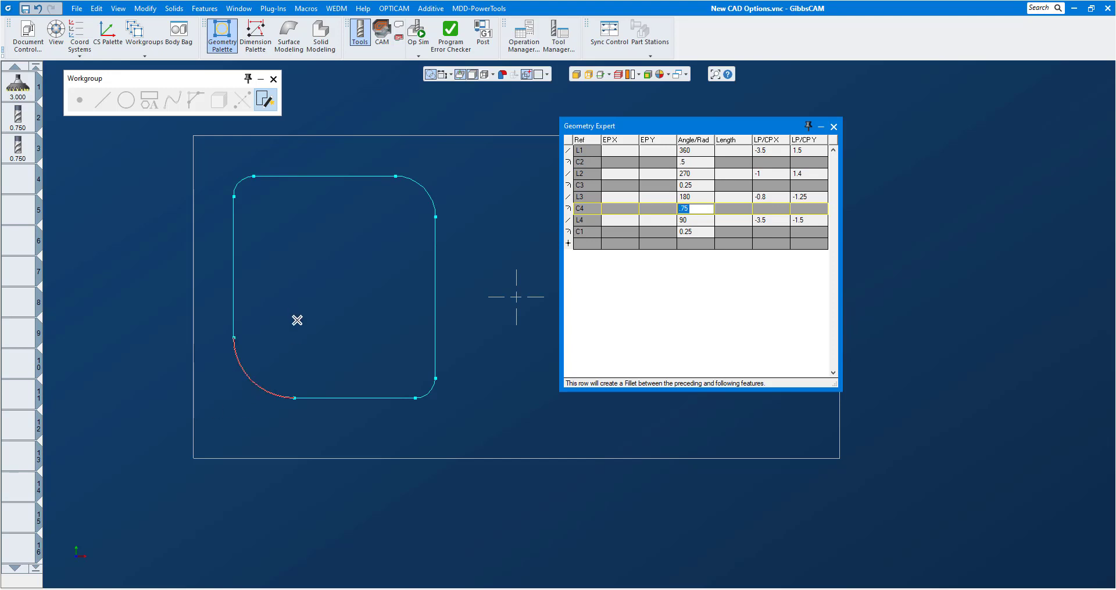
click(833, 126)
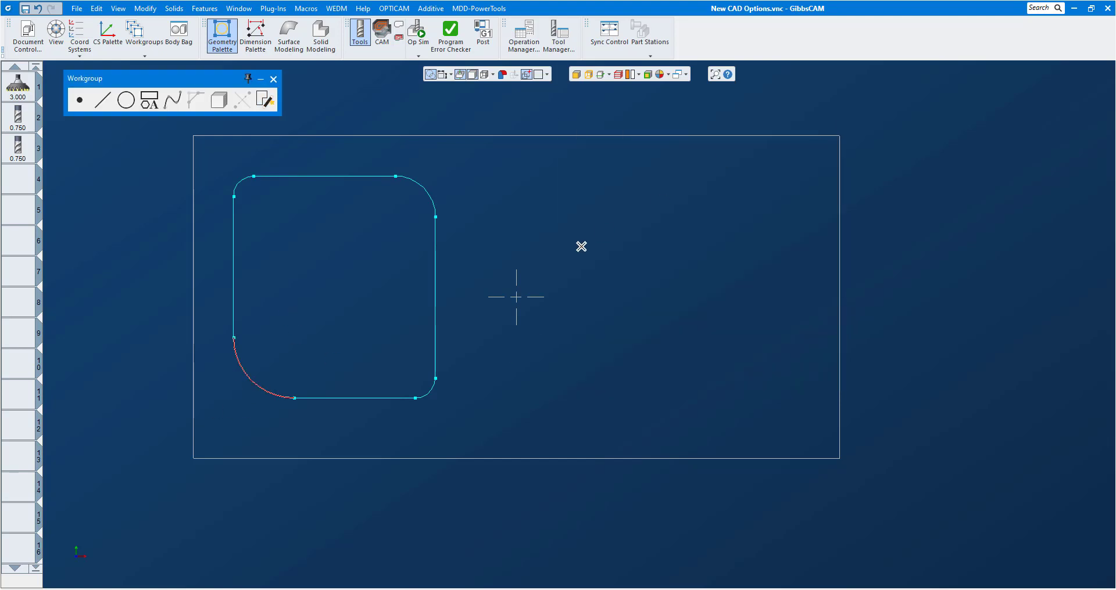
Step: Set up the Rectangle shape tool (2.5 by 2.4, 0.1 fillet) for mouse placement on a 0.1 grid
click(379, 117)
click(150, 100)
click(149, 99)
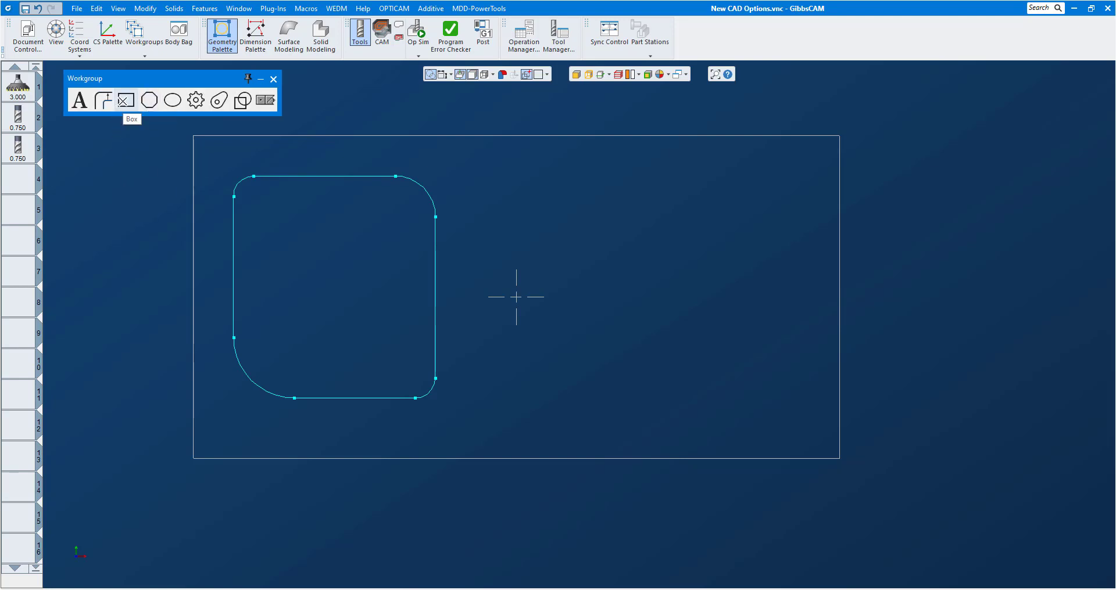
click(124, 100)
drag(837, 139, 744, 225)
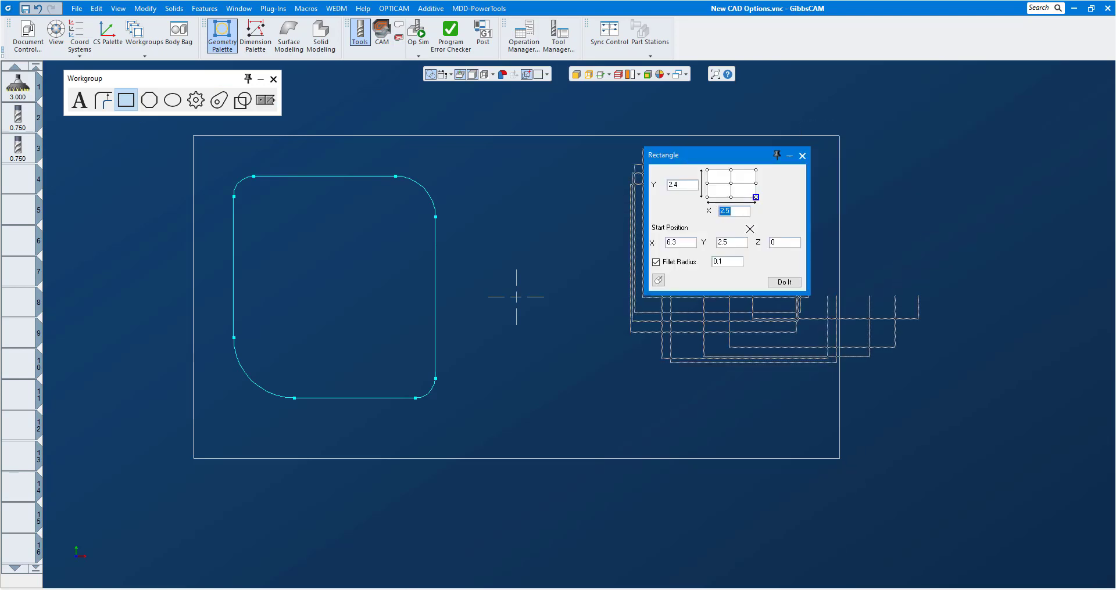
scroll(848, 358, down, 1)
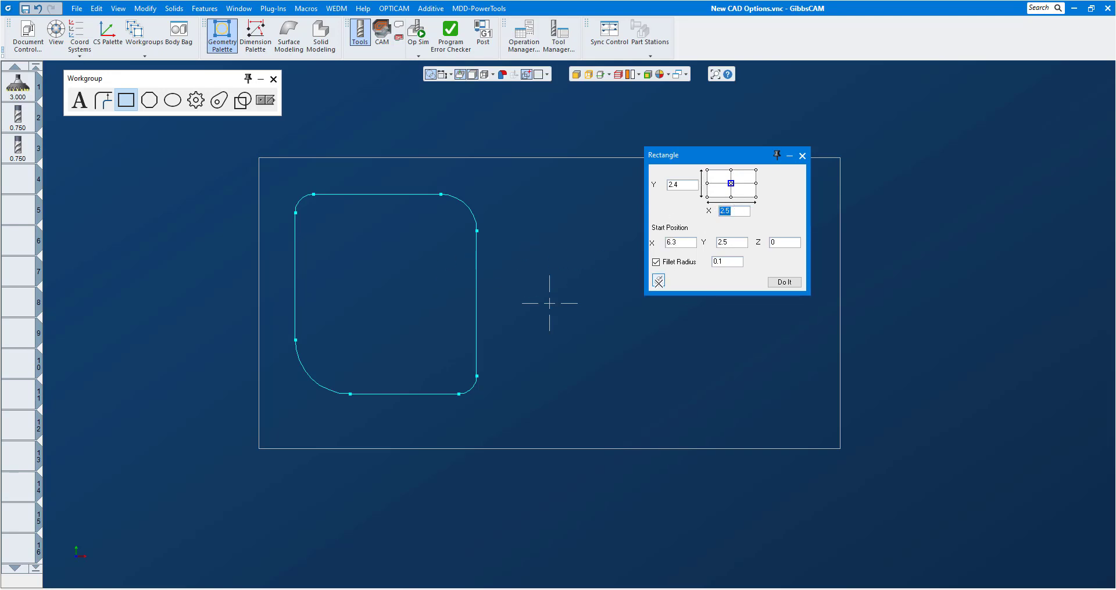
click(658, 282)
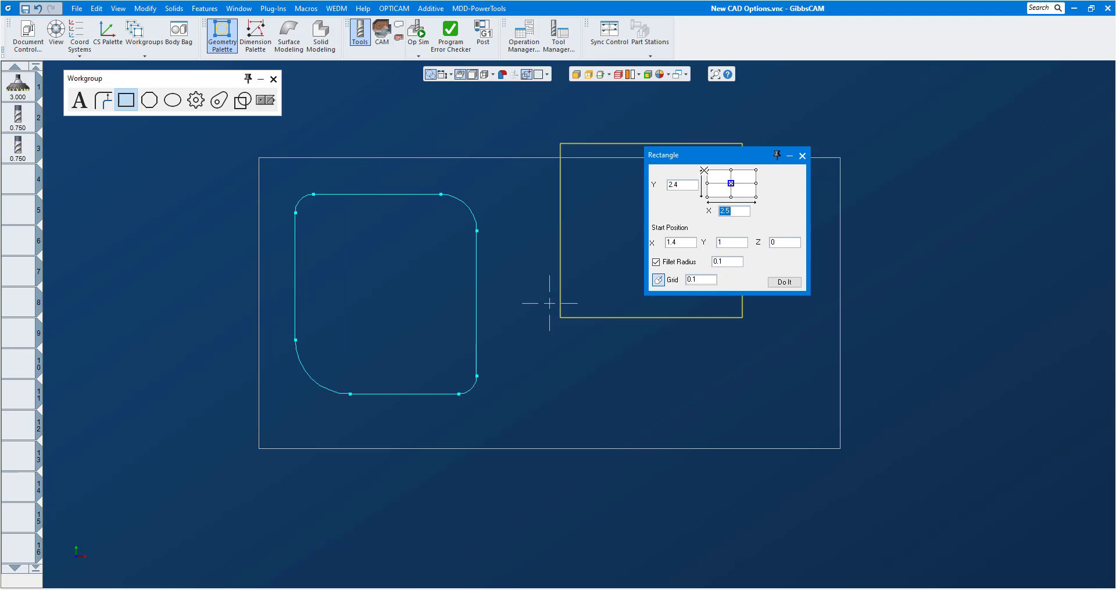
Step: Anchor rectangles at centre and drag two: one overlapping the rounded outline, one at lower right
click(708, 170)
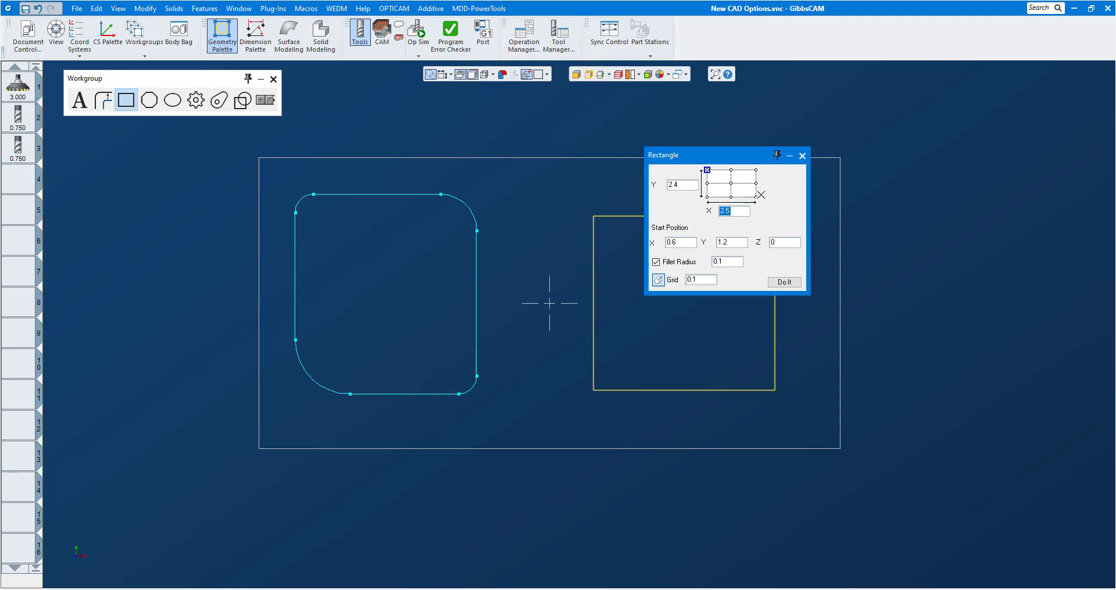
click(755, 198)
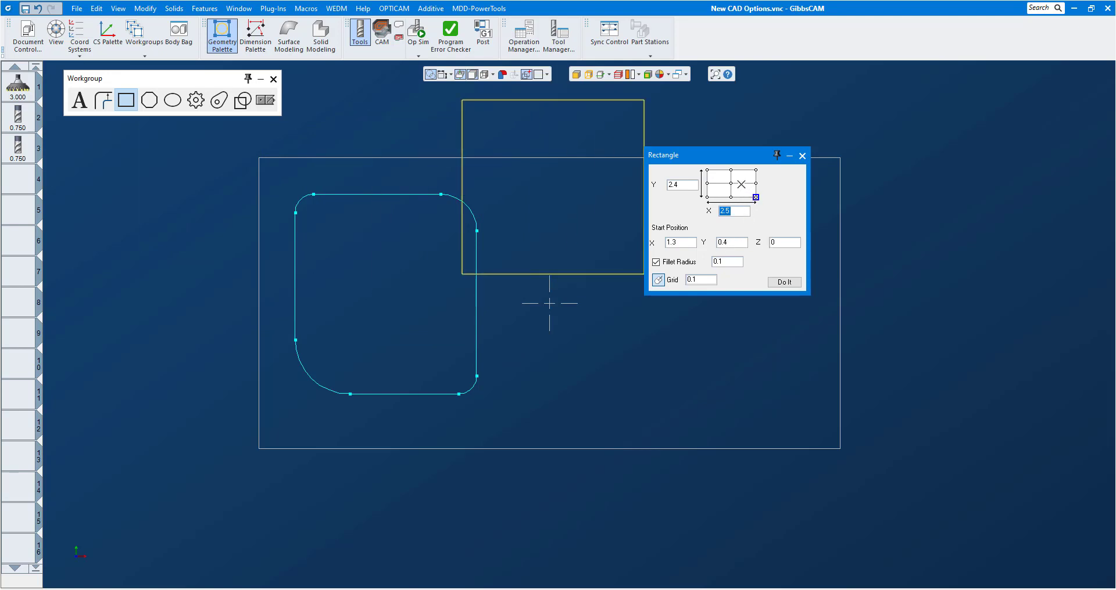
click(731, 183)
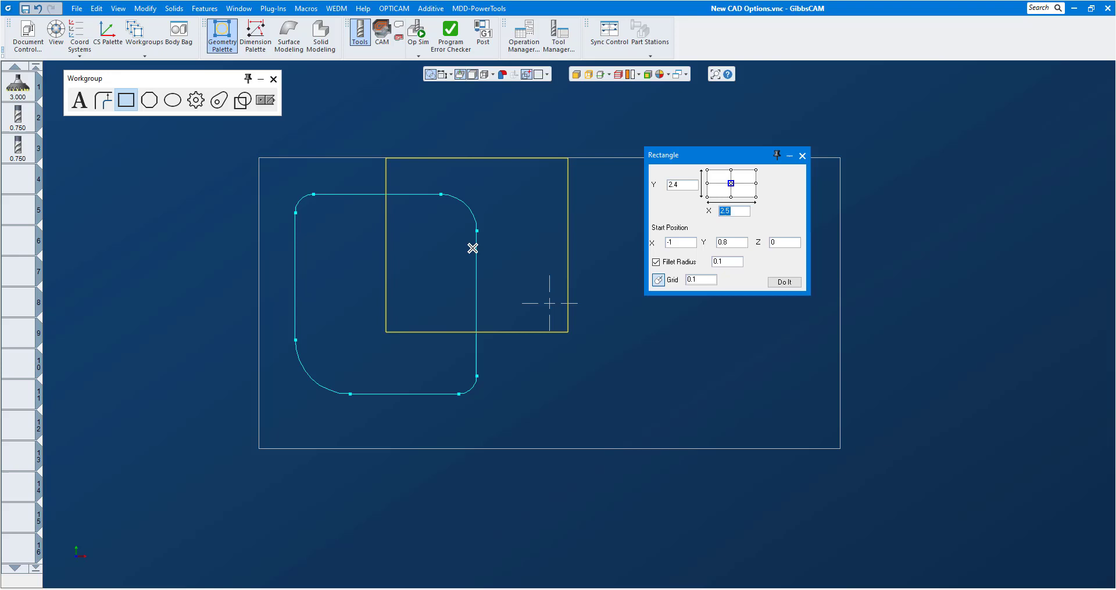
drag(473, 247, 549, 313)
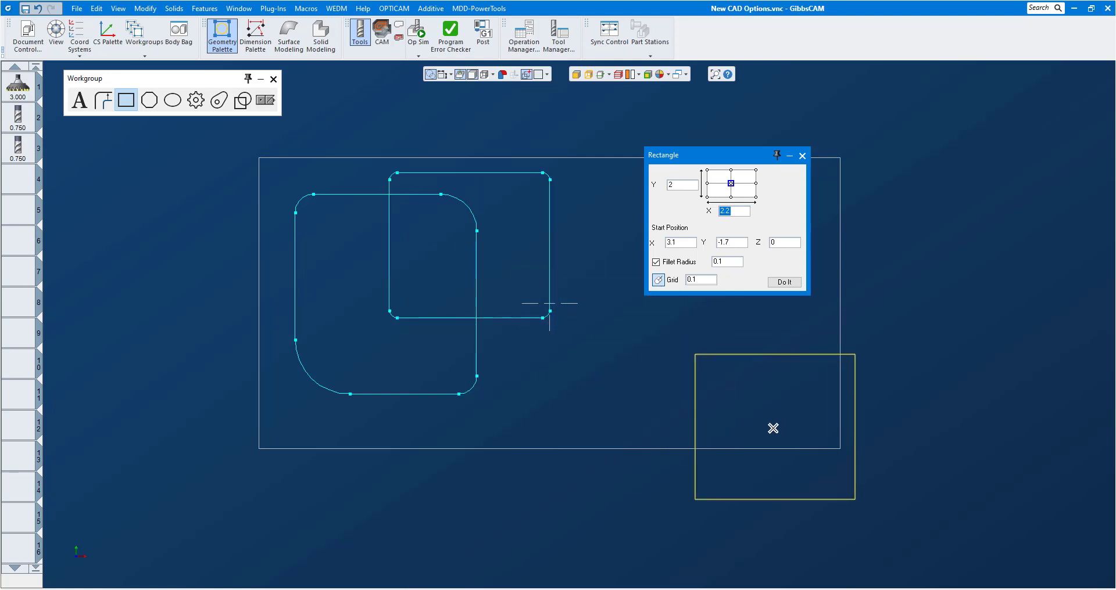
drag(773, 441, 825, 384)
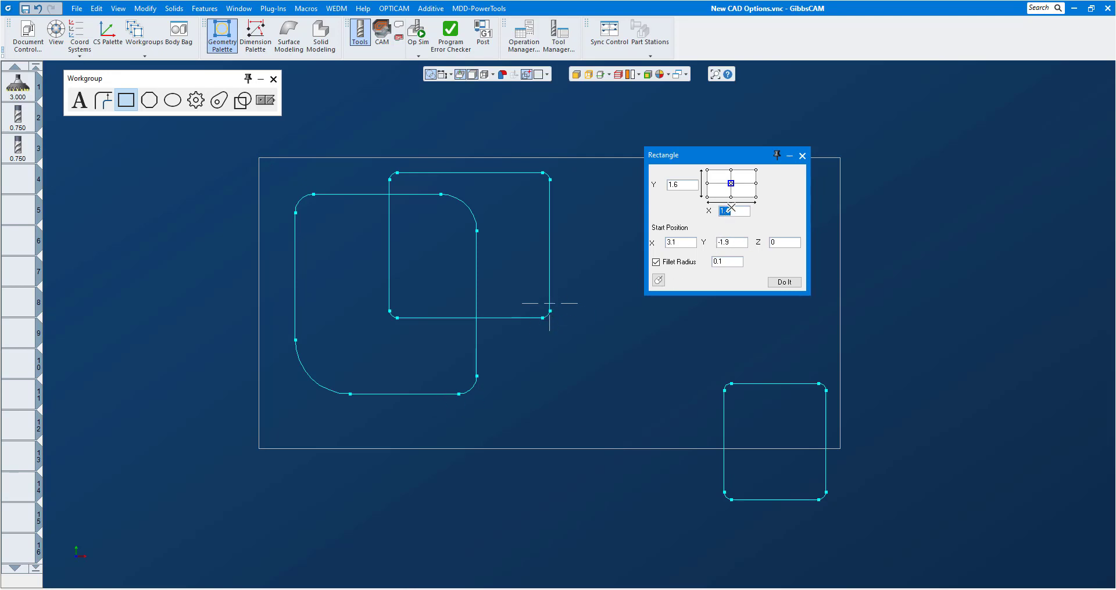
Step: Drag an 8 by 4 rectangle from the origin over the stock border and close the Rectangle tool
click(549, 303)
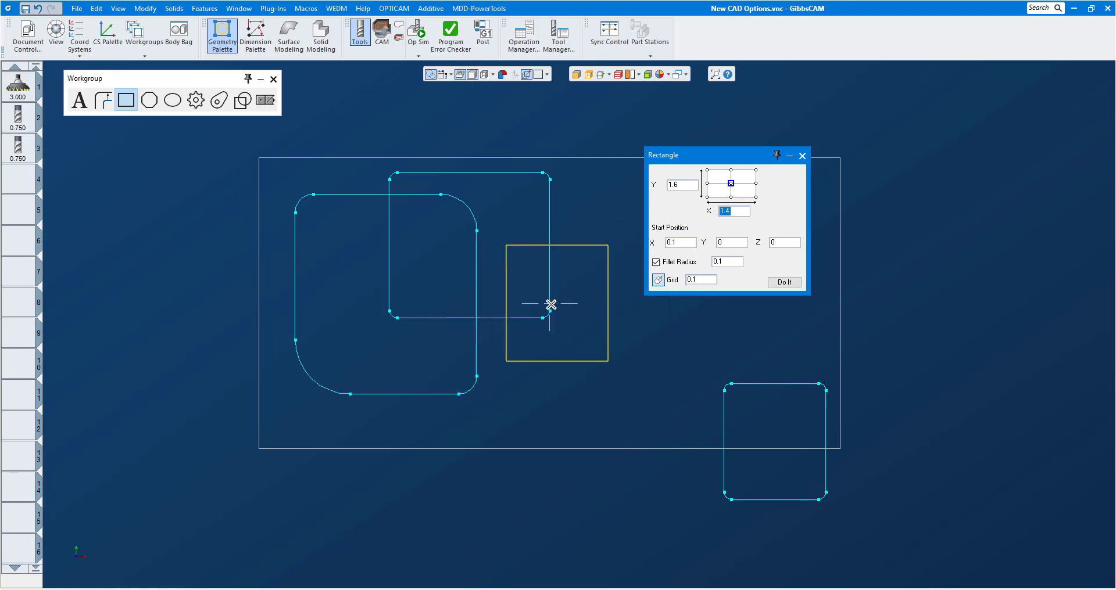
drag(550, 303, 259, 158)
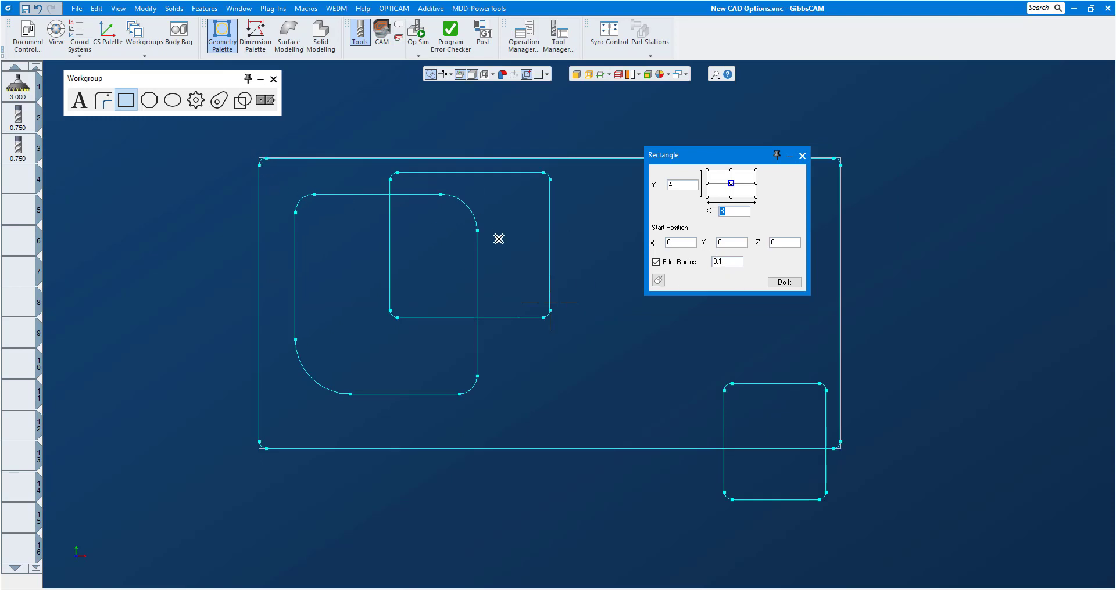
click(800, 157)
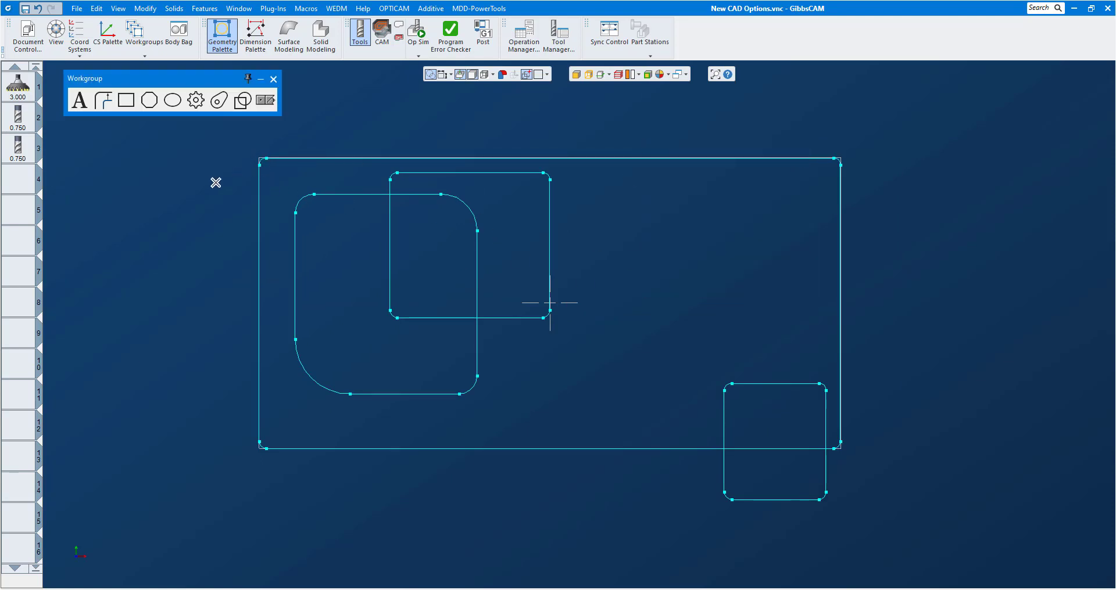
Step: Place two triangles with the mouse: a rounded one near top right and a sharp-cornered one below
click(149, 101)
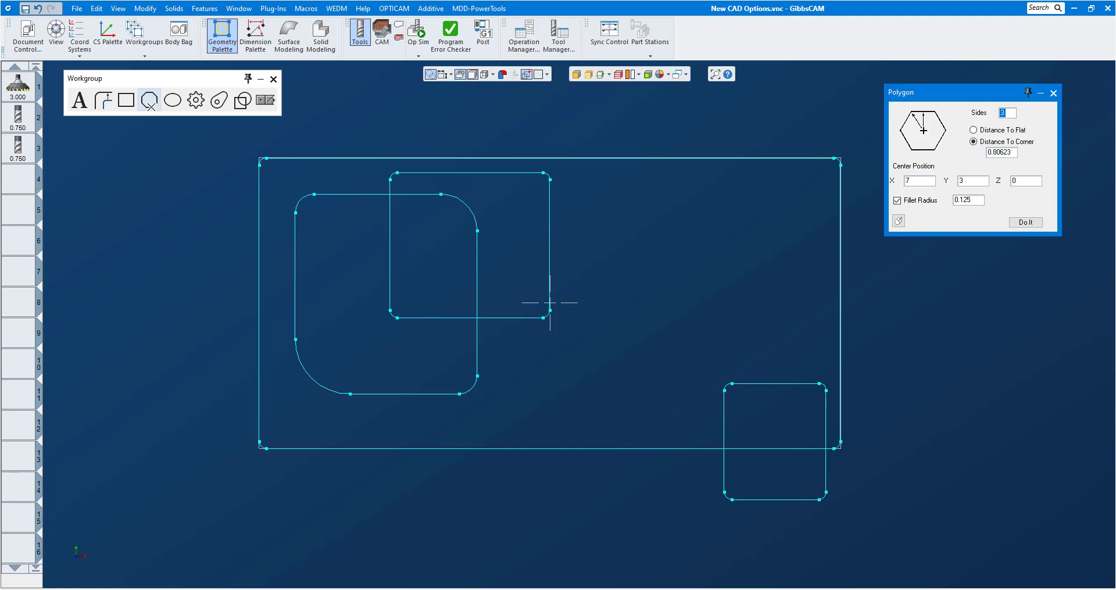
drag(944, 100, 863, 100)
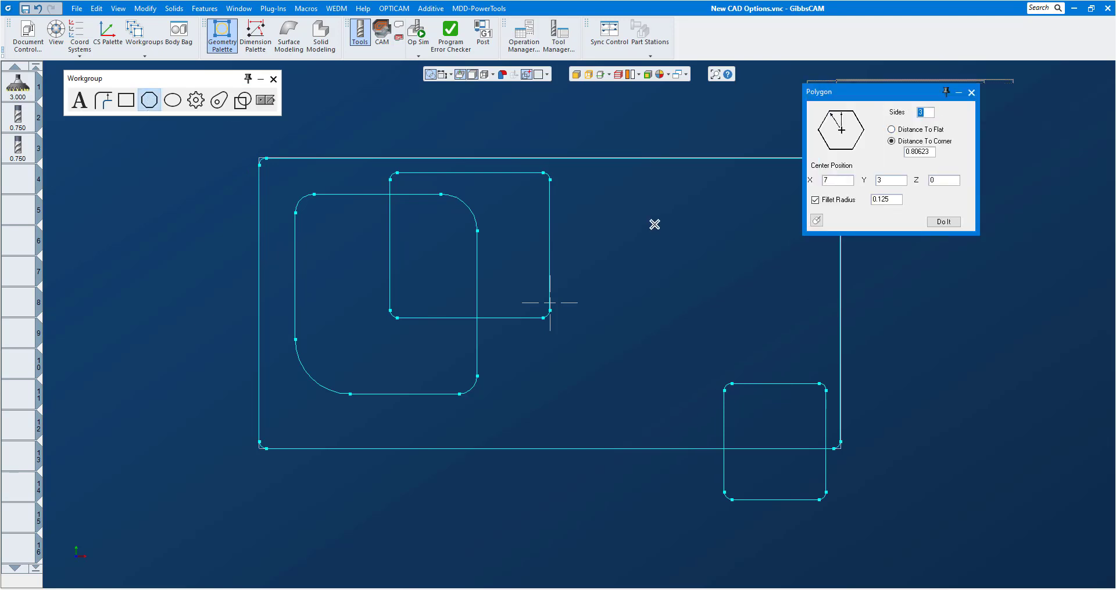
click(816, 222)
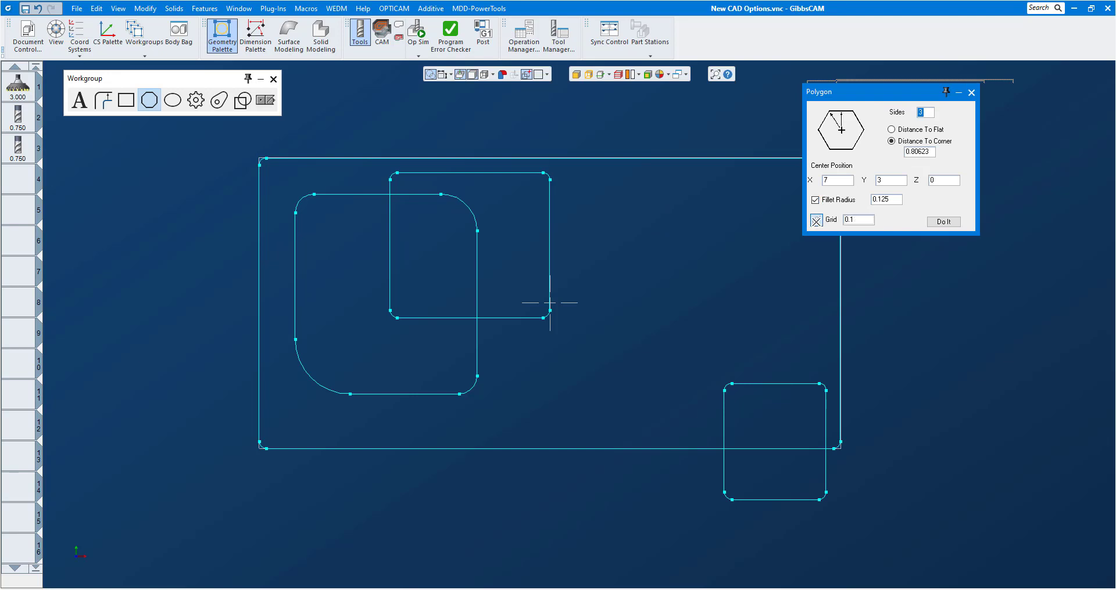
drag(695, 216, 698, 167)
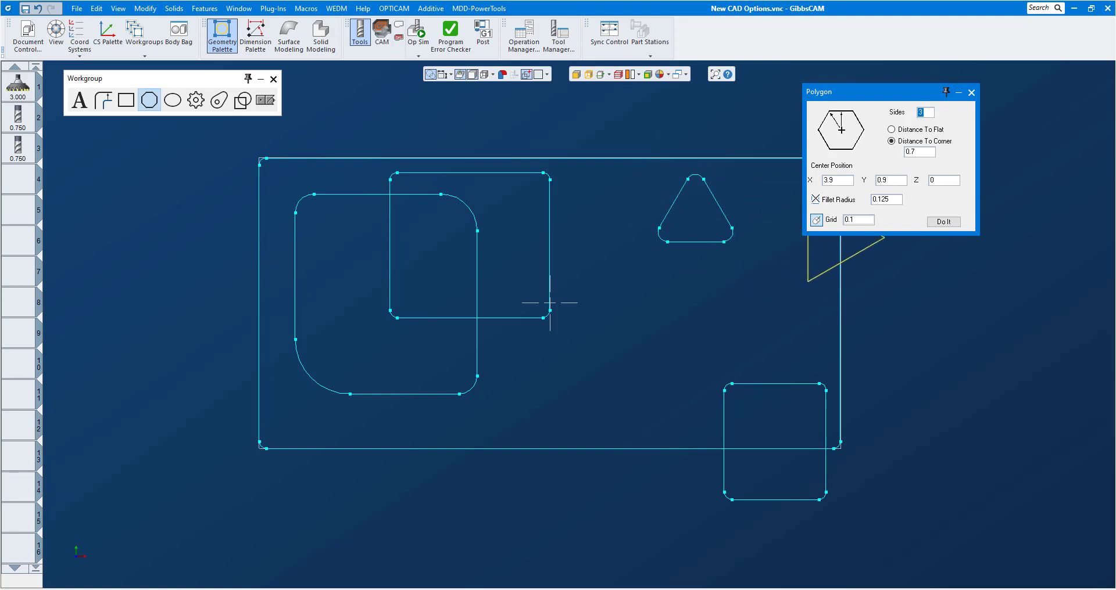
click(816, 199)
drag(679, 279, 681, 225)
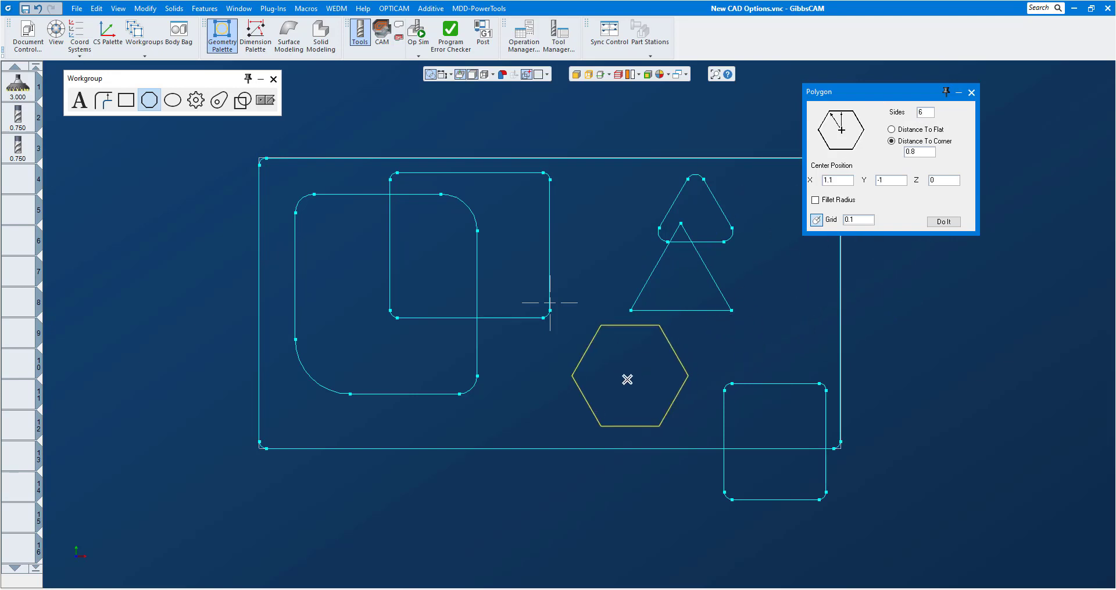
Step: Add a six-sided hexagon below the triangles and close the Polygon tool
drag(627, 379, 657, 332)
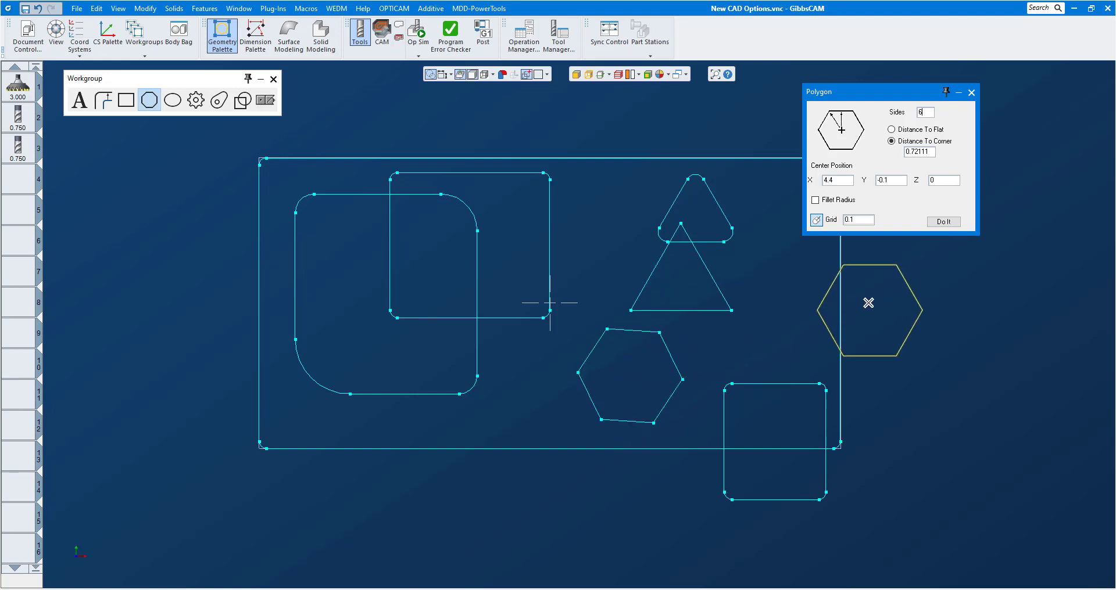
key(Escape)
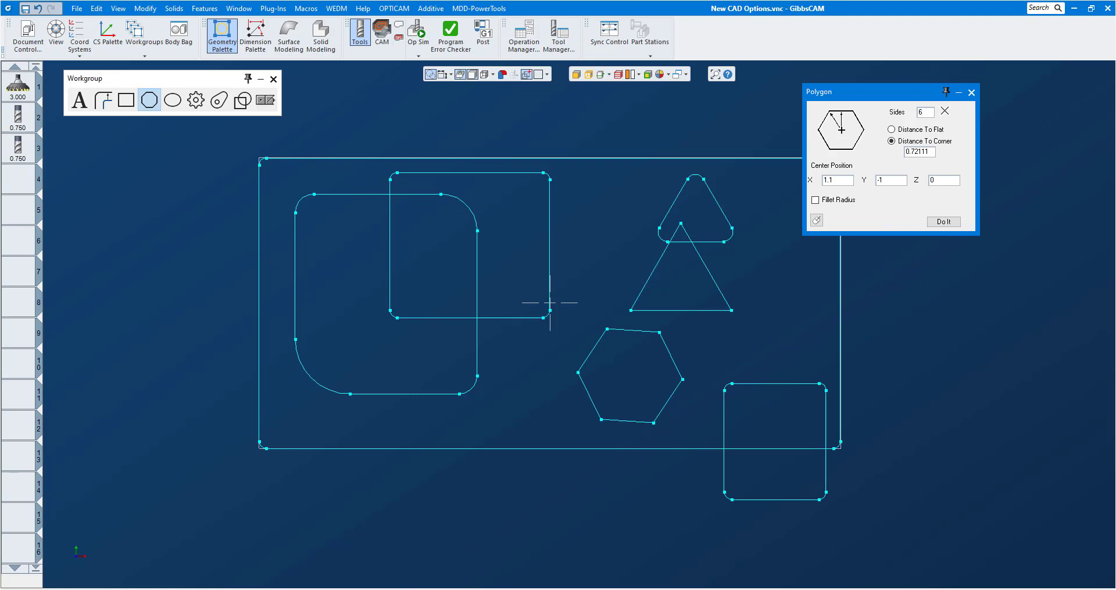
click(970, 93)
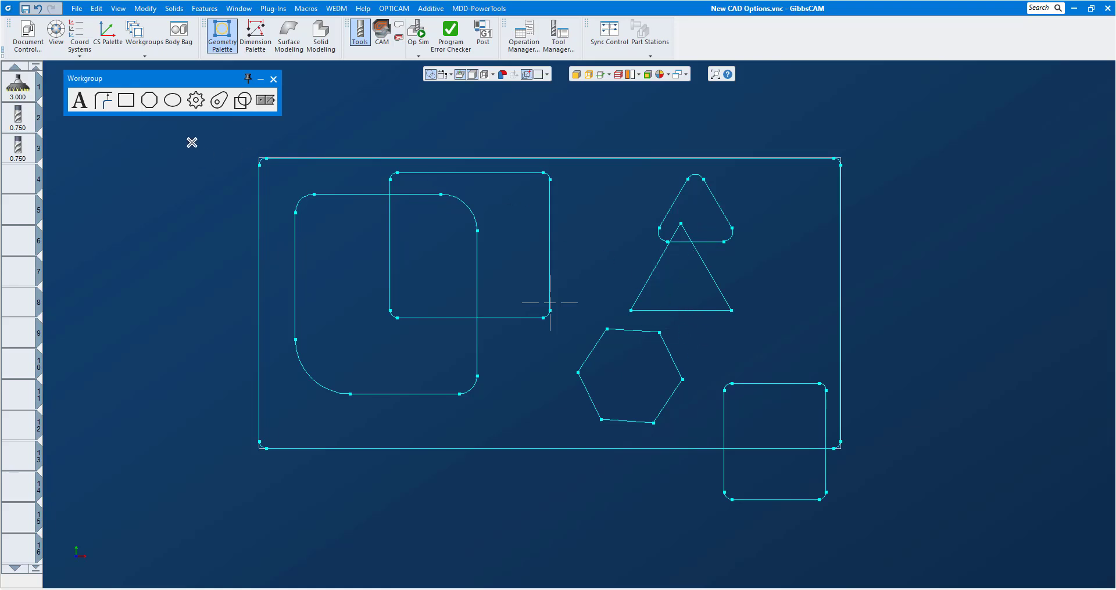
Step: Offset the lower-right square 0.3 outward to create a rounded surrounding outline
click(103, 101)
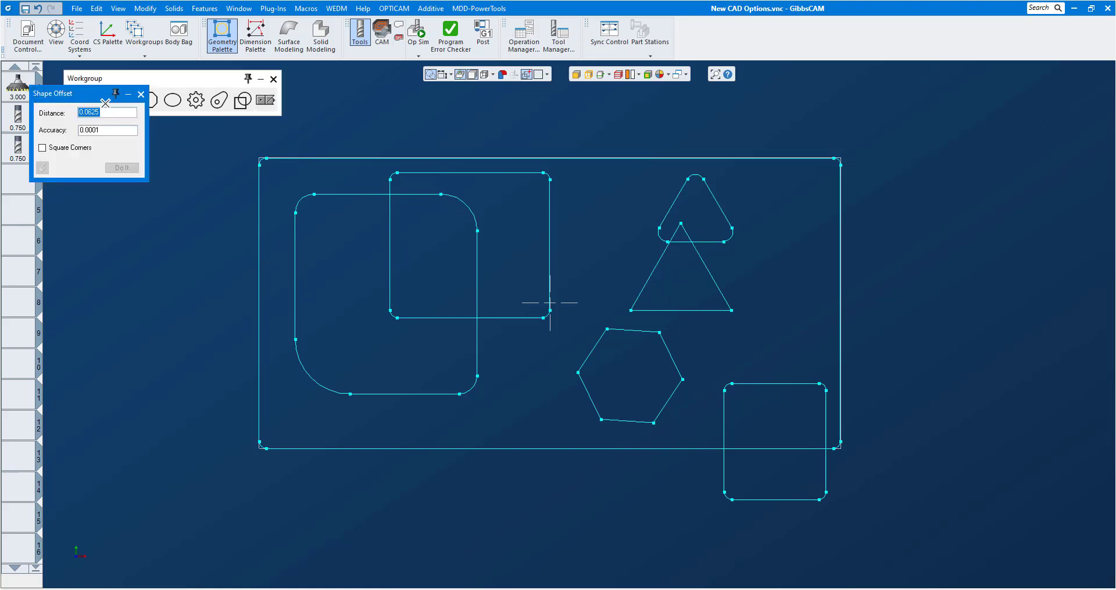
drag(92, 94, 127, 240)
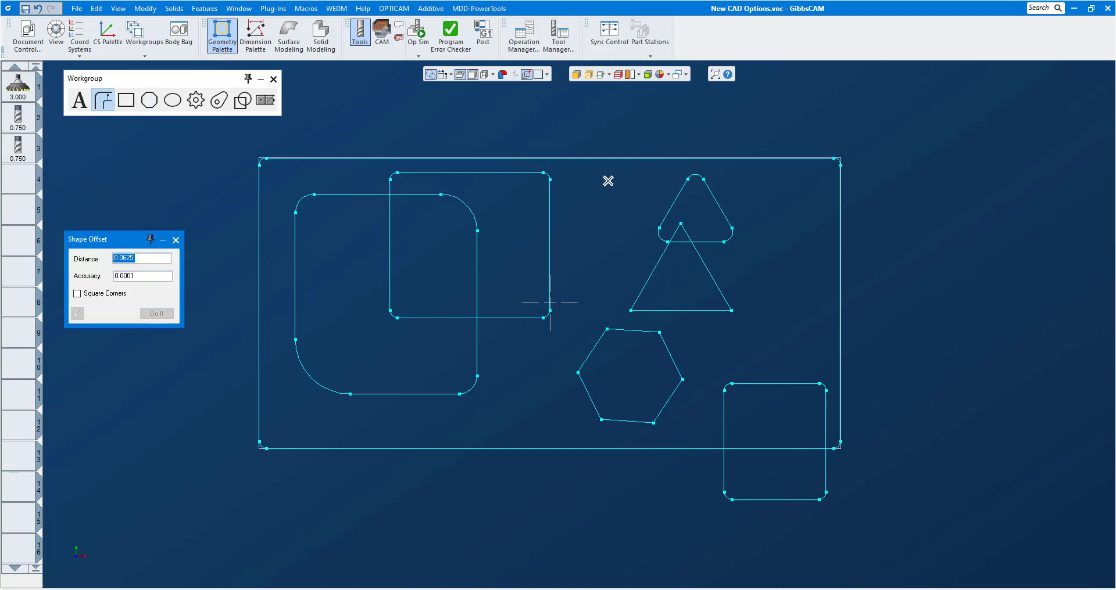
click(783, 384)
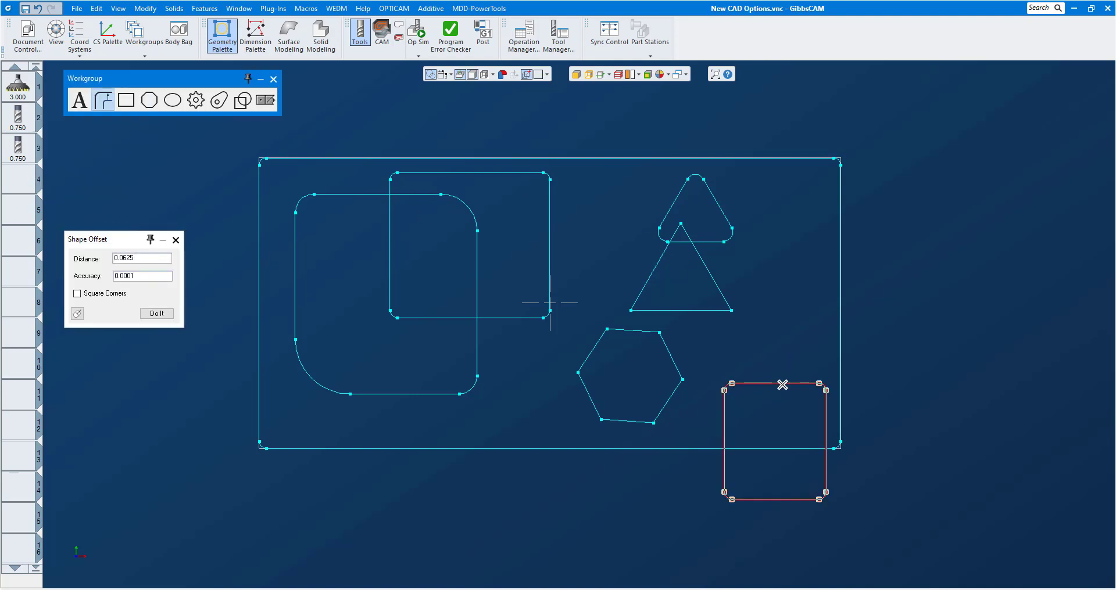
click(78, 314)
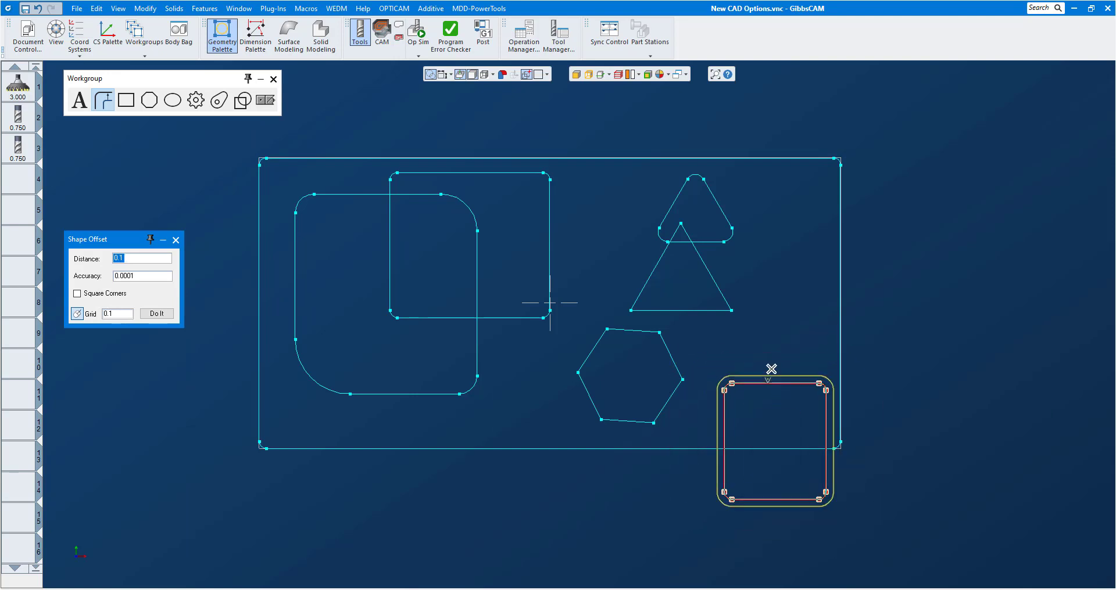
click(771, 361)
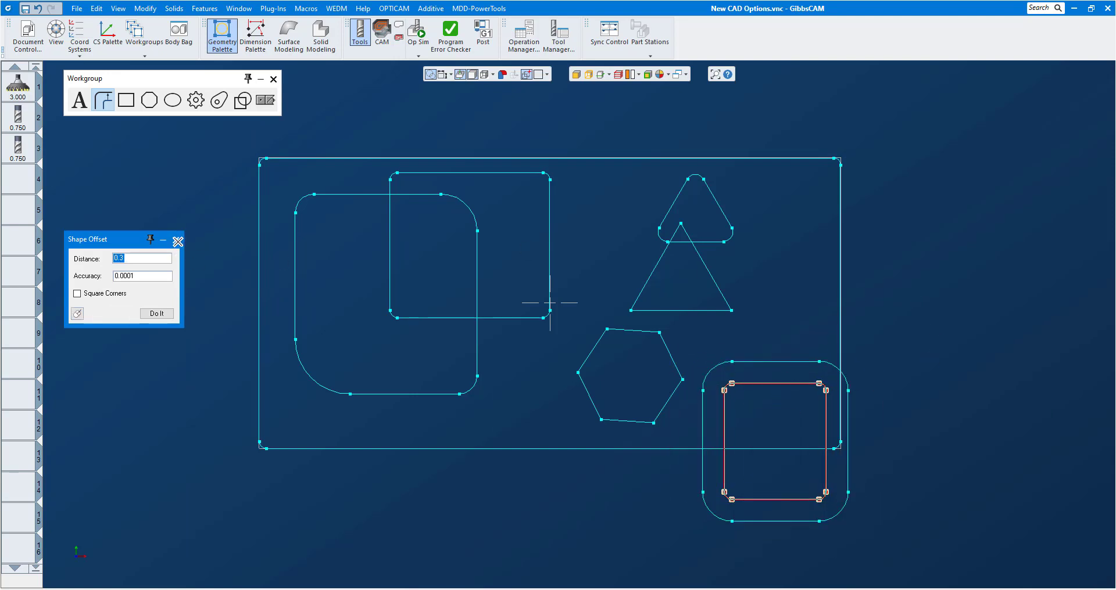
click(178, 242)
scroll(857, 217, down, 1)
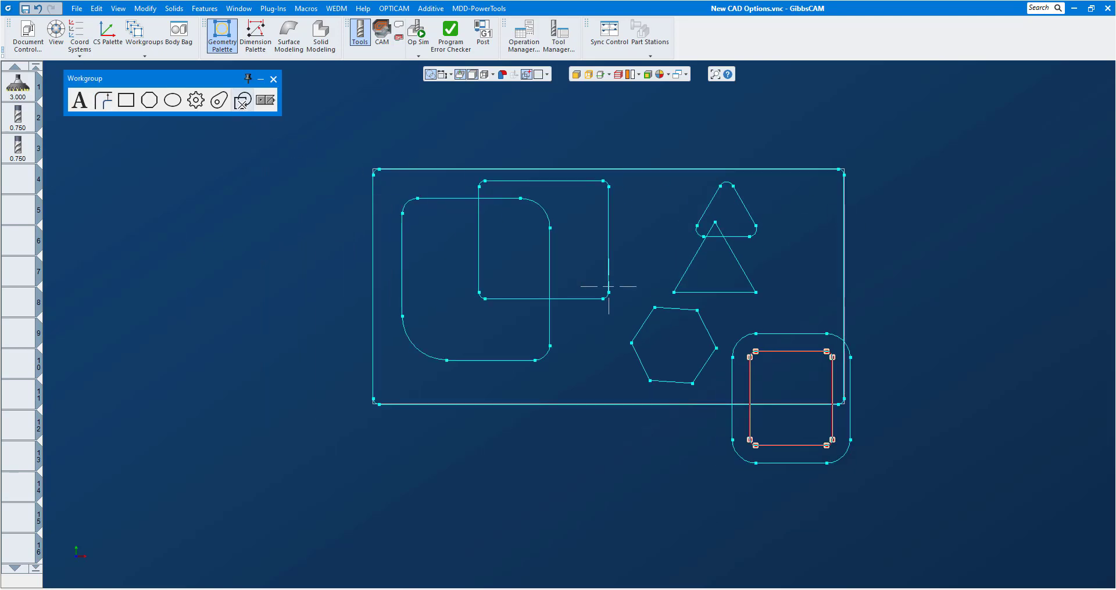
click(243, 101)
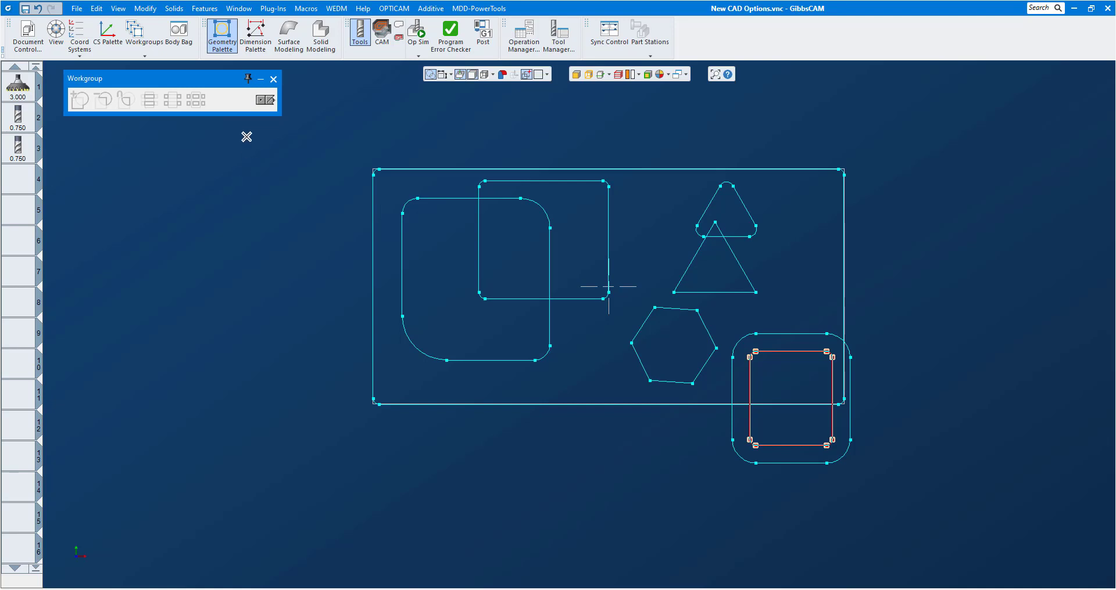
drag(238, 80, 255, 137)
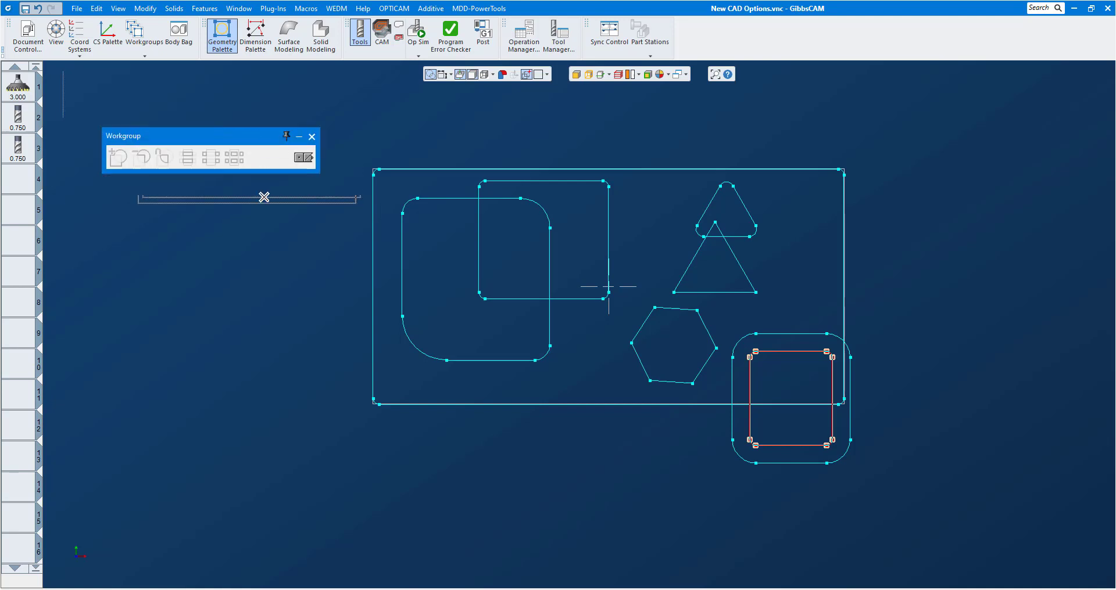
click(460, 197)
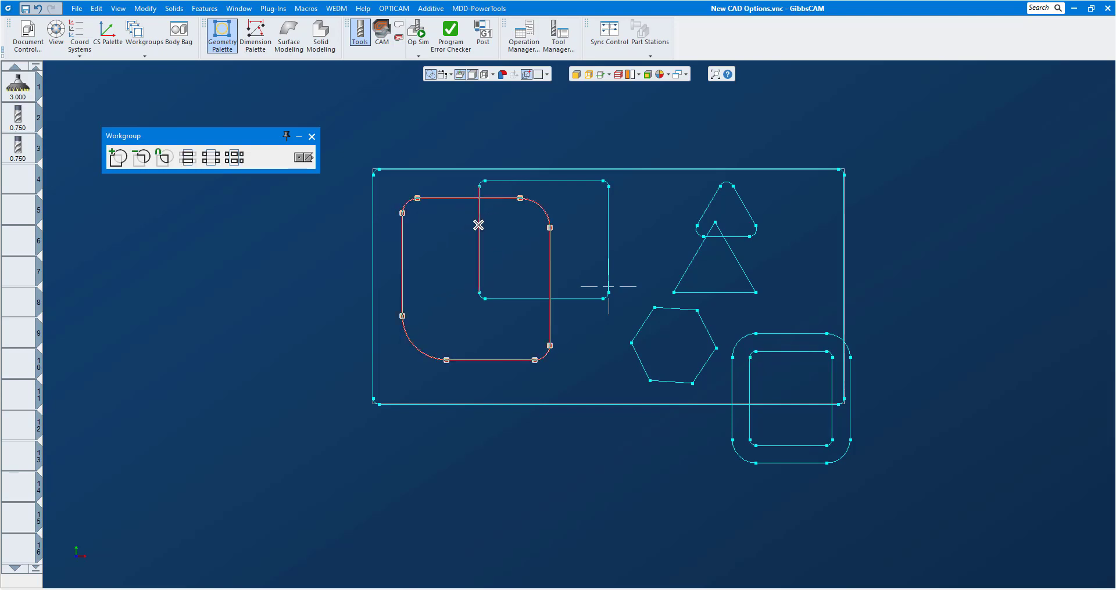
shift+click(479, 225)
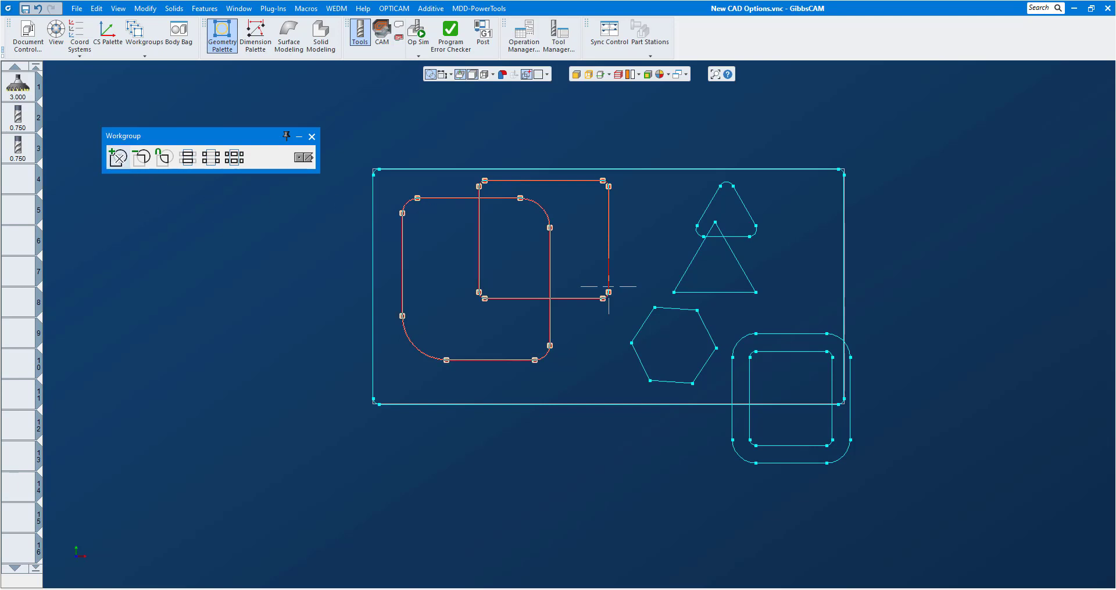
click(118, 157)
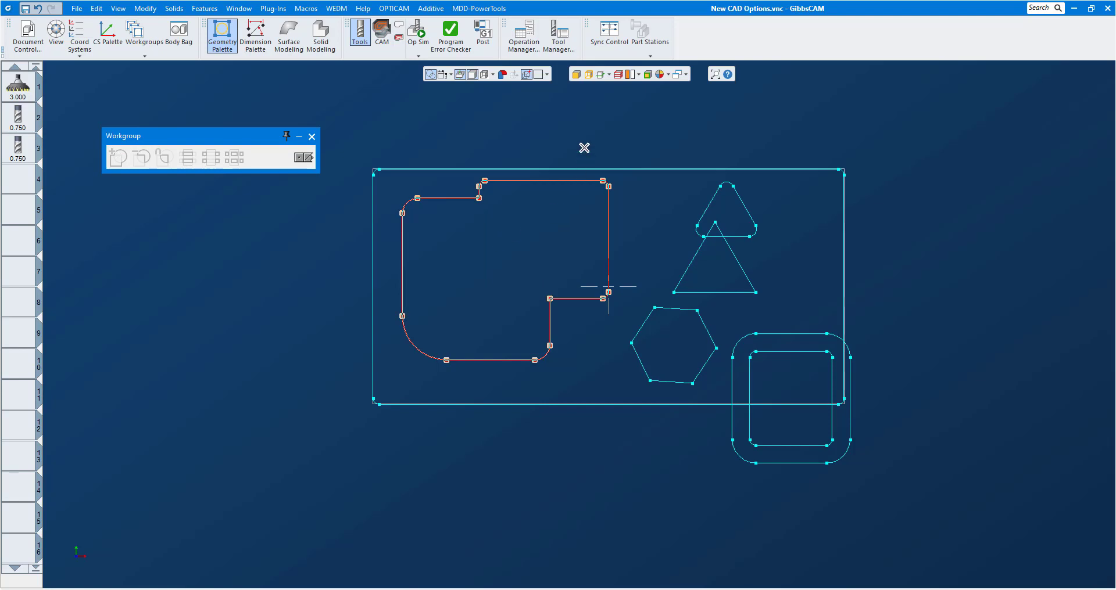
click(584, 147)
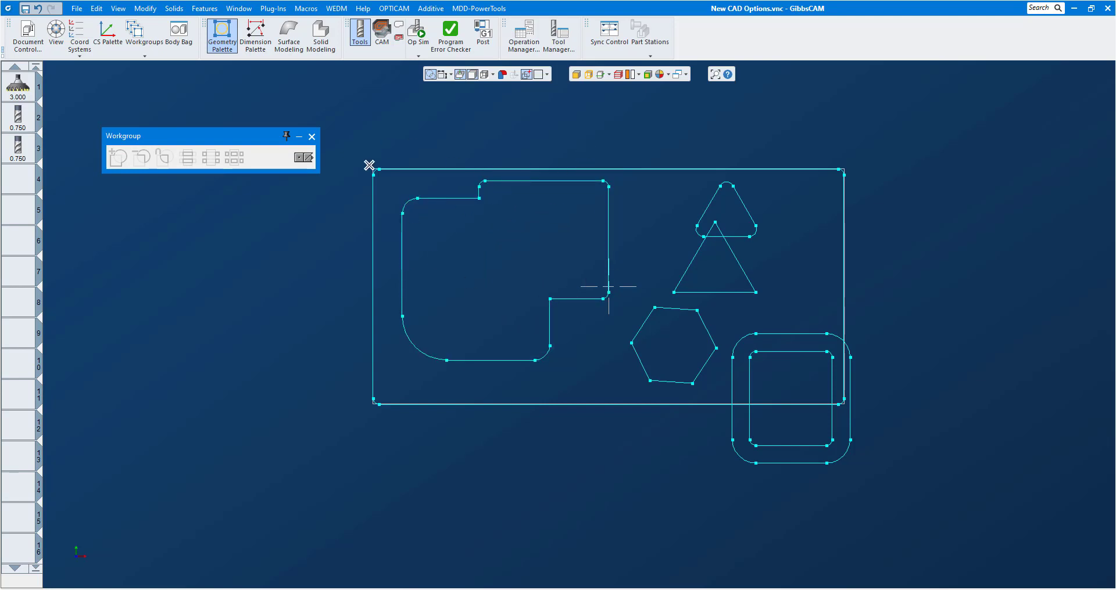
key(ctrl+z)
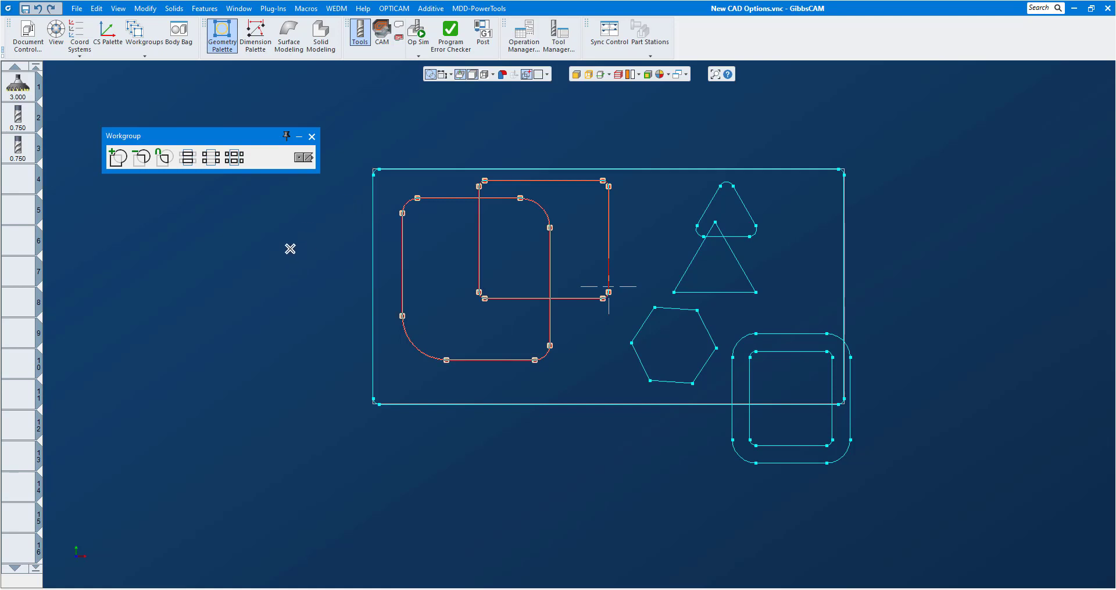
click(140, 157)
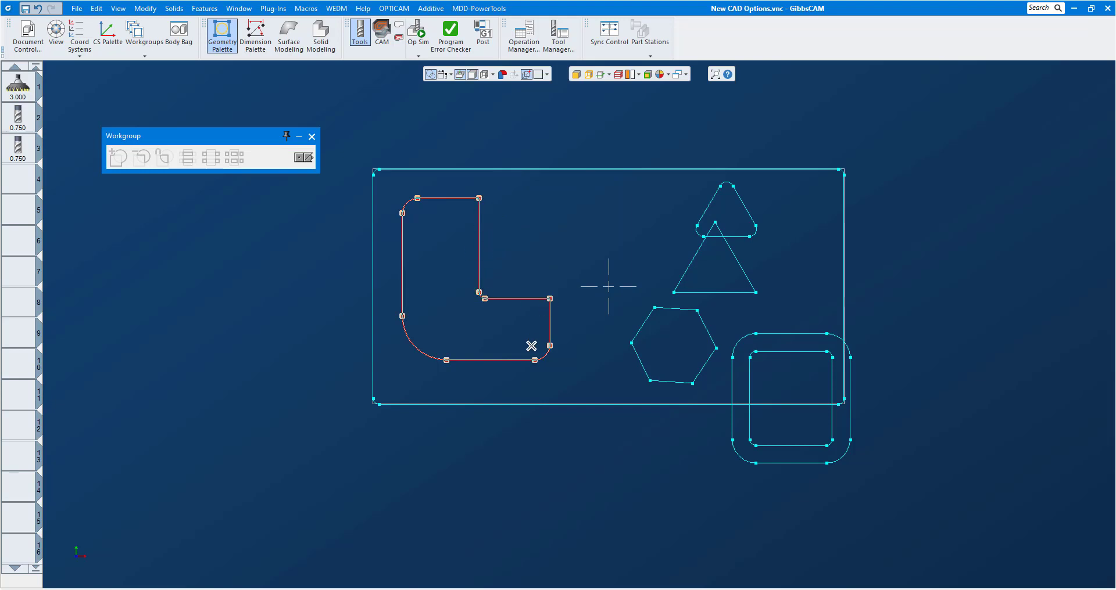
key(ctrl+z)
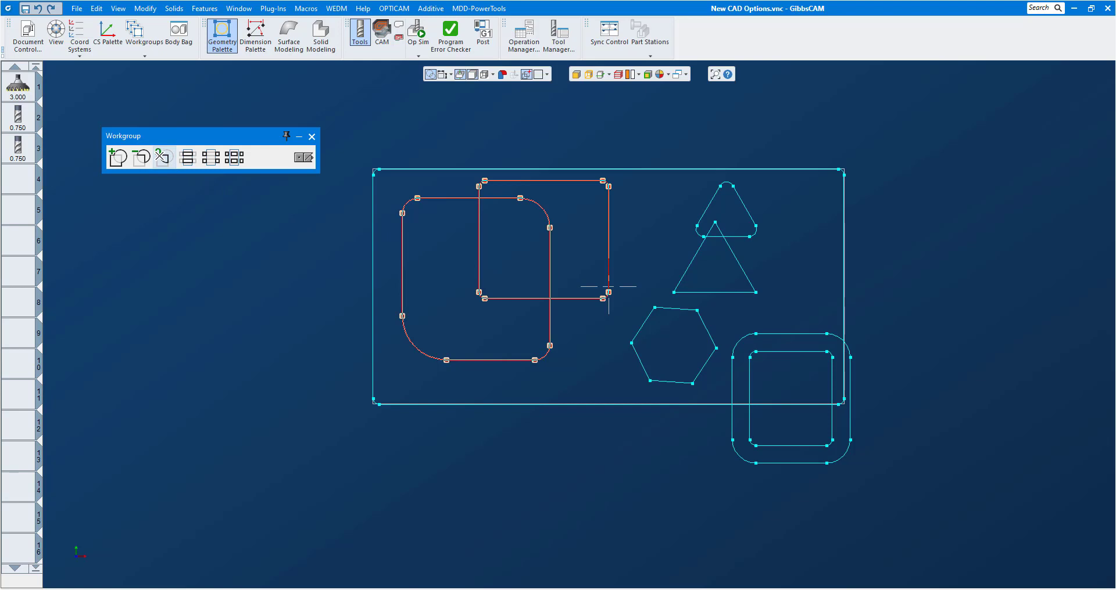
click(163, 158)
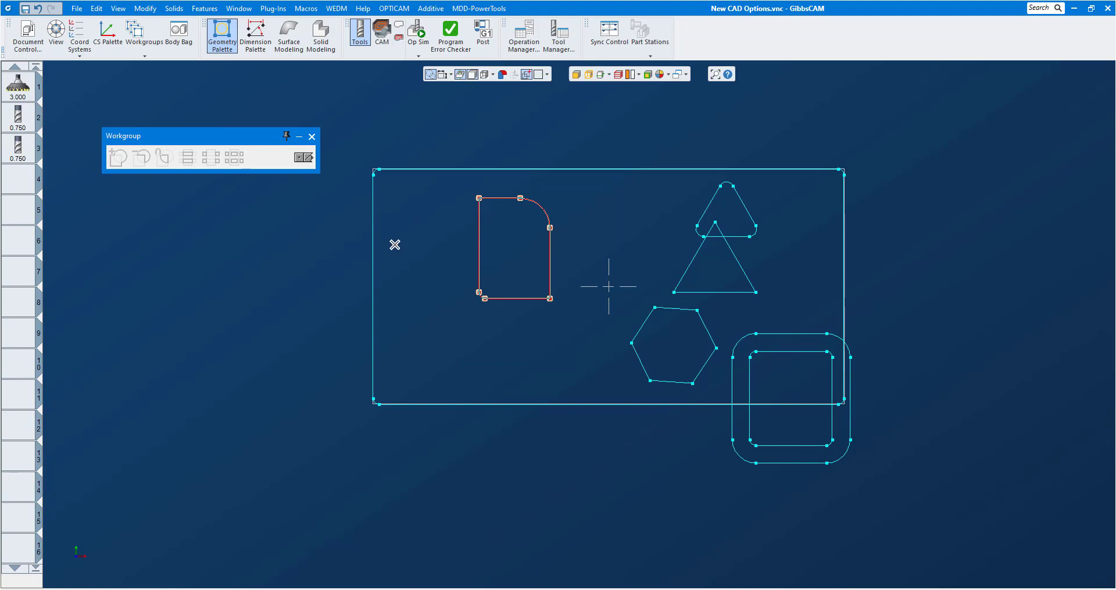
key(ctrl+z)
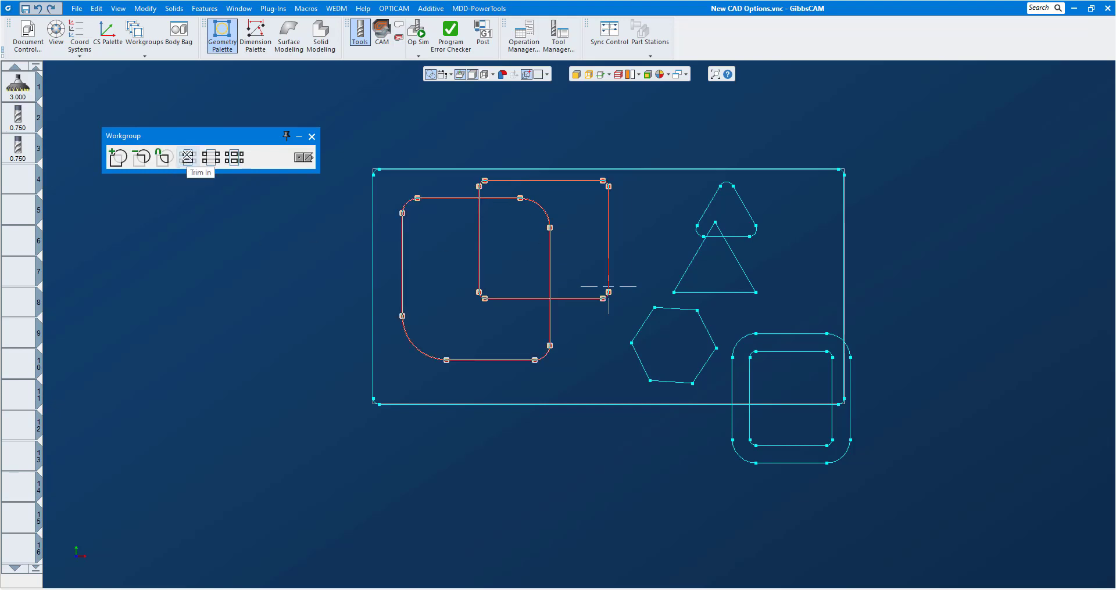
click(187, 157)
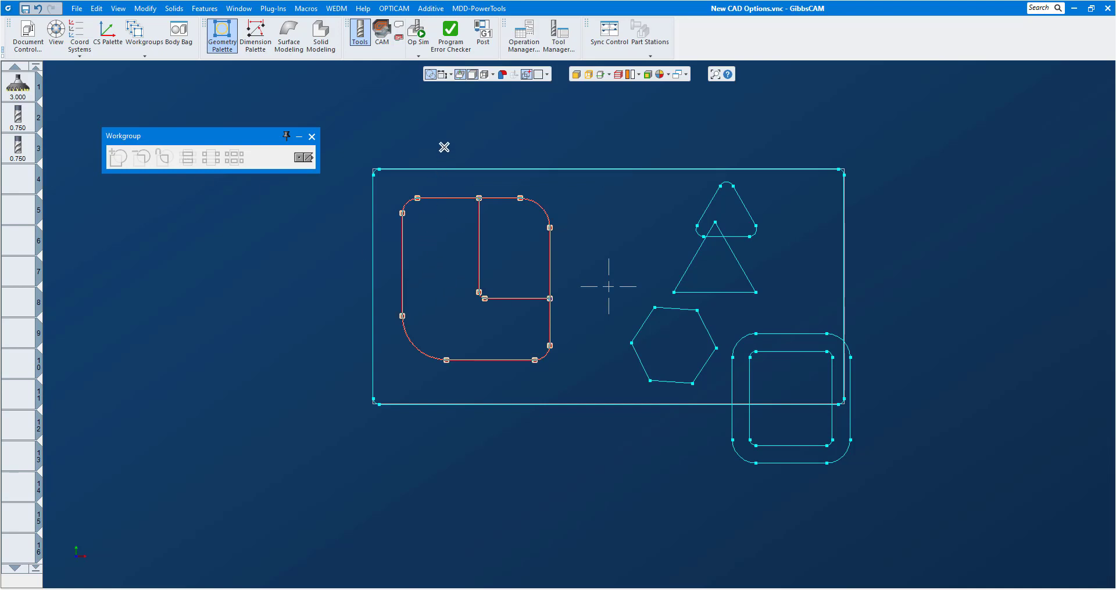
click(475, 188)
click(461, 198)
key(Delete)
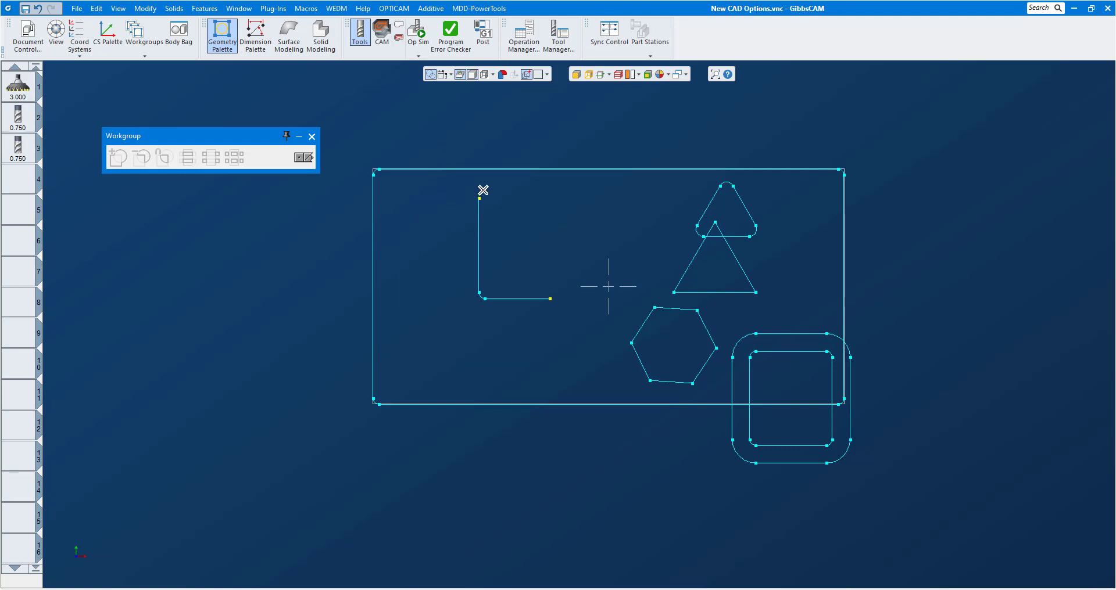
key(ctrl+z)
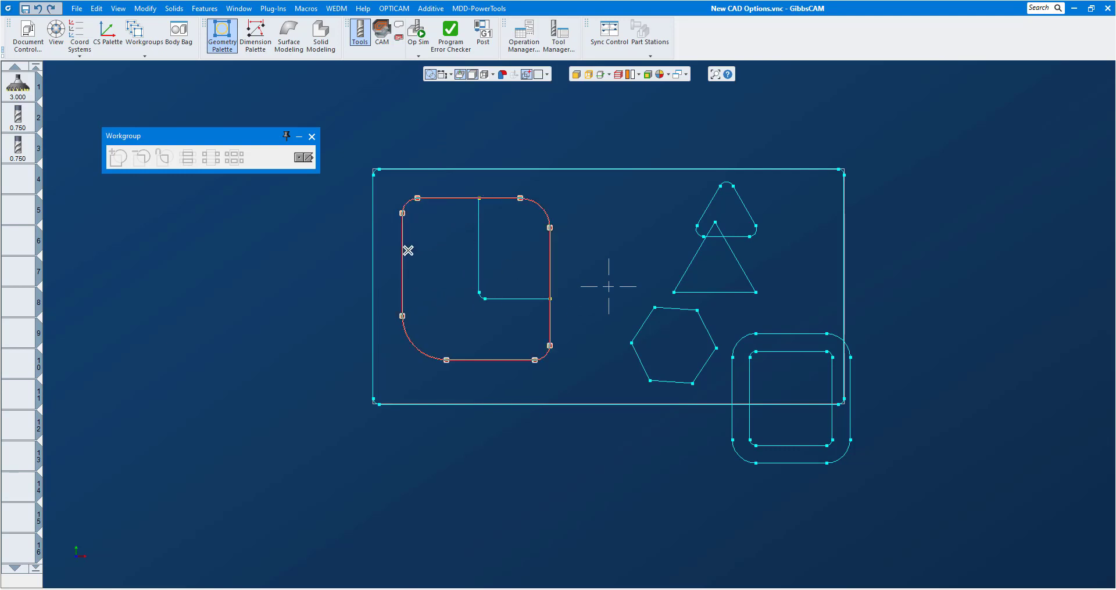
key(ctrl+z)
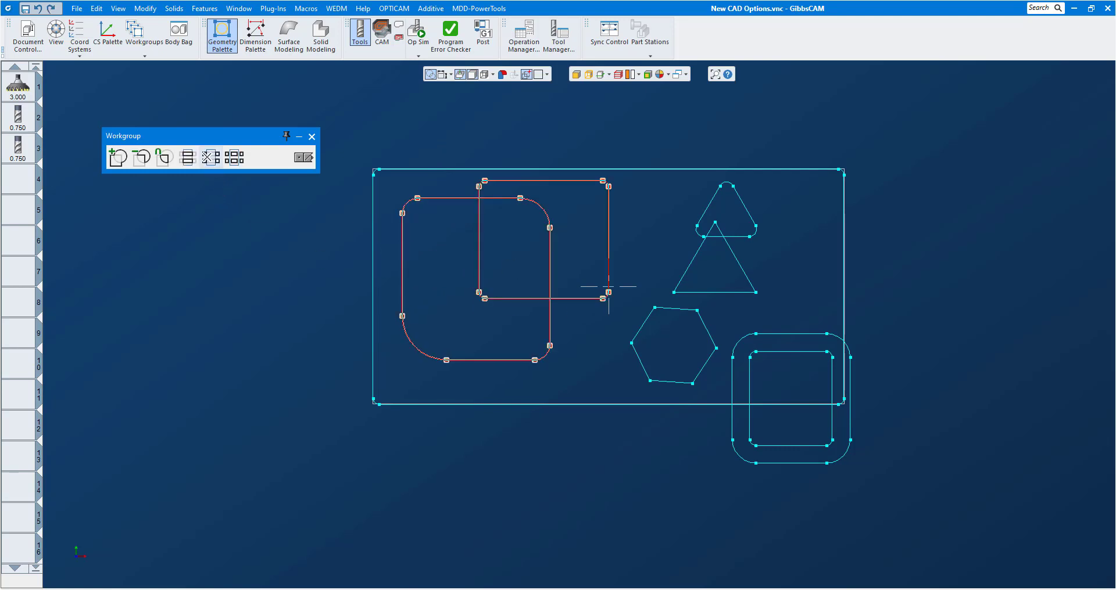
click(208, 157)
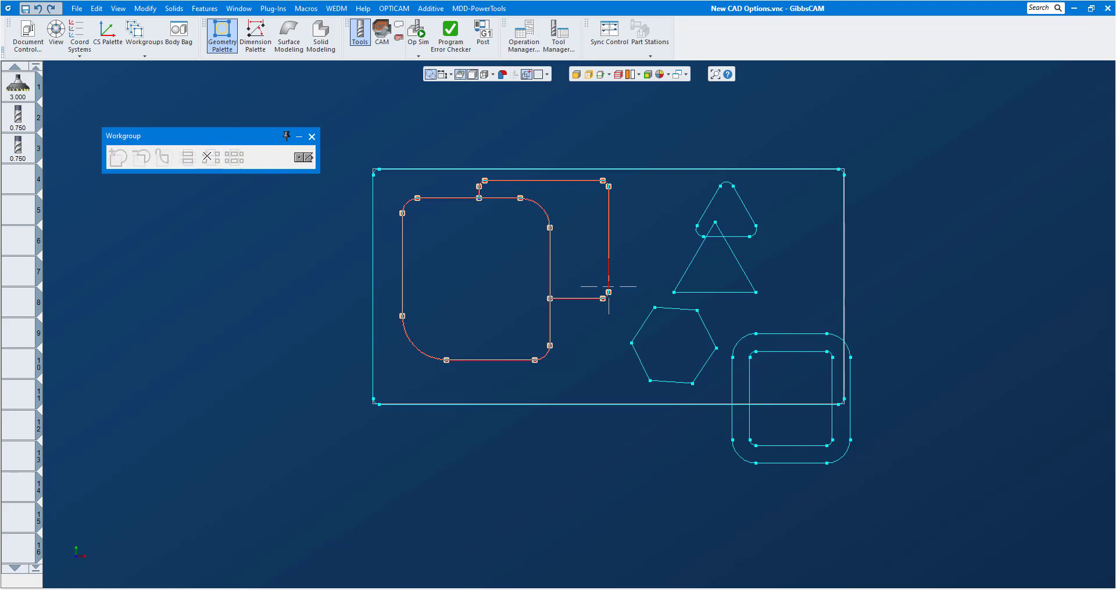
click(564, 201)
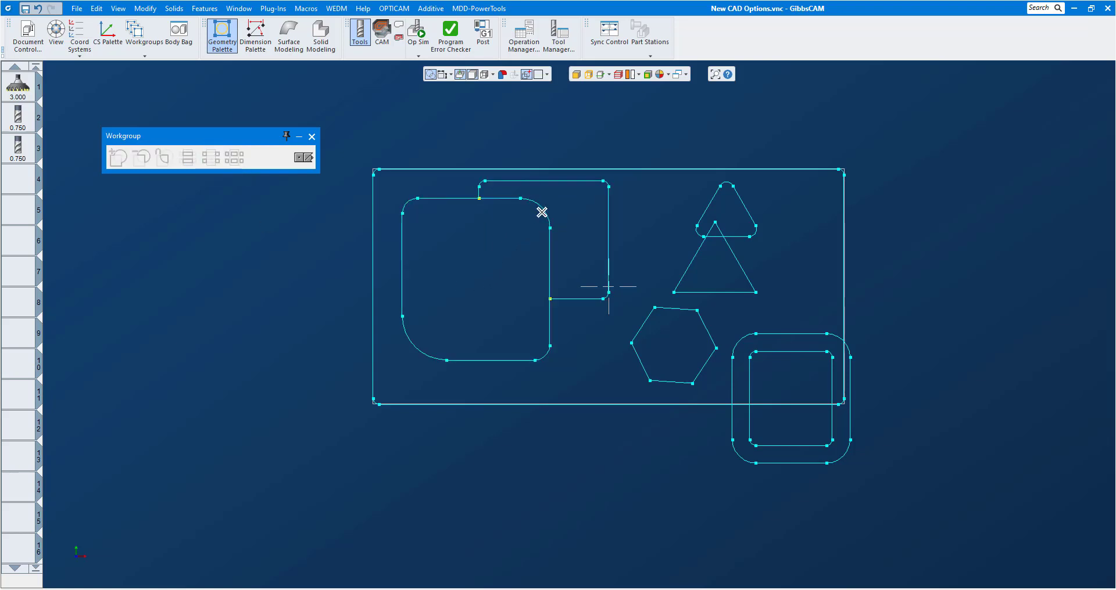
click(541, 207)
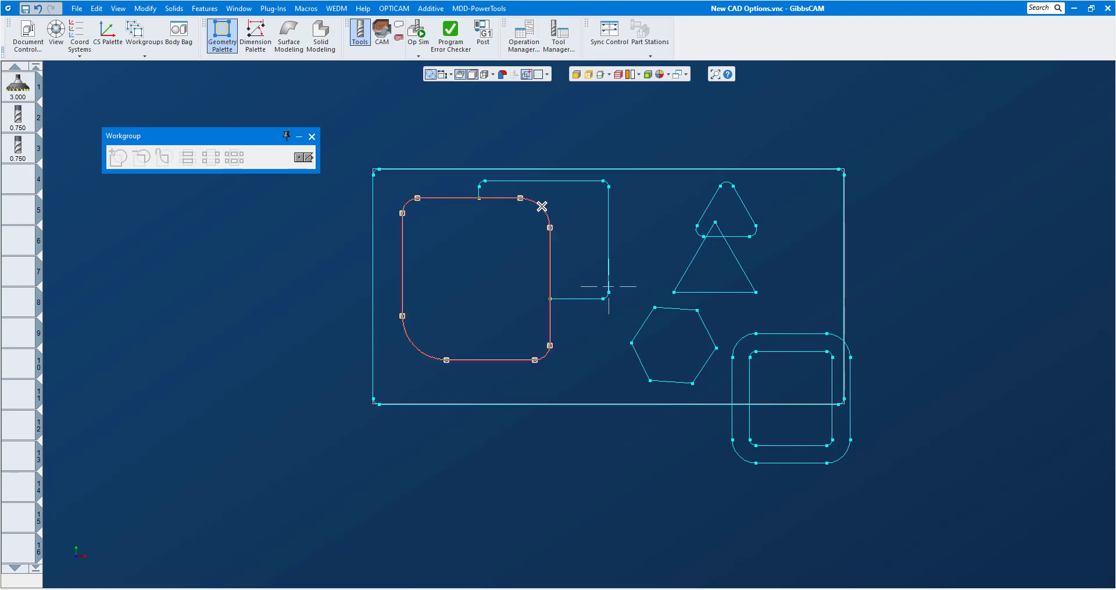
key(Delete)
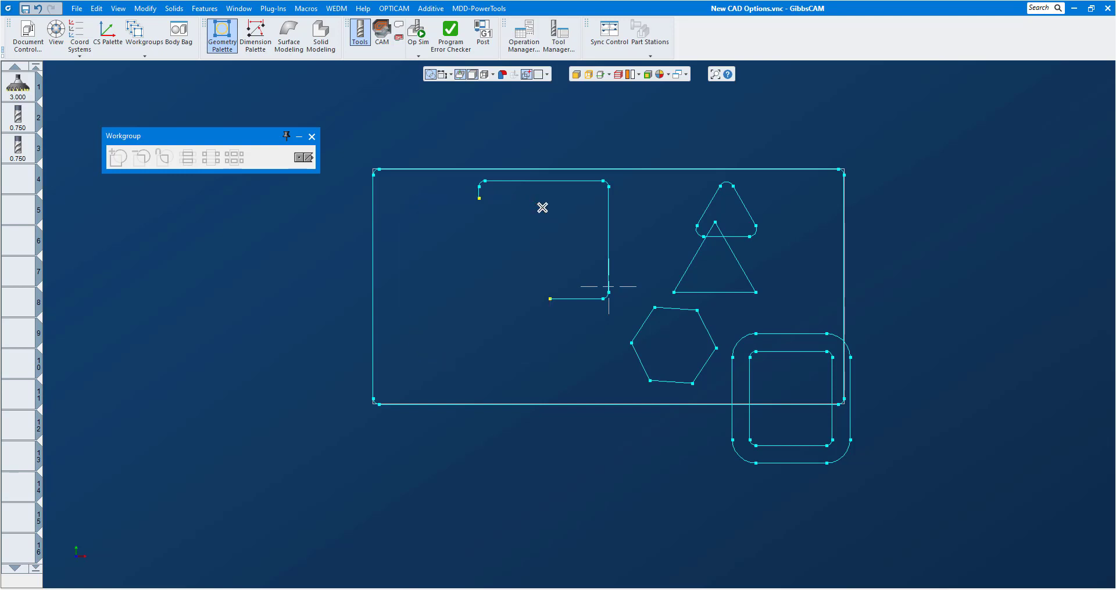
key(ctrl+z)
key(ctrl+z)
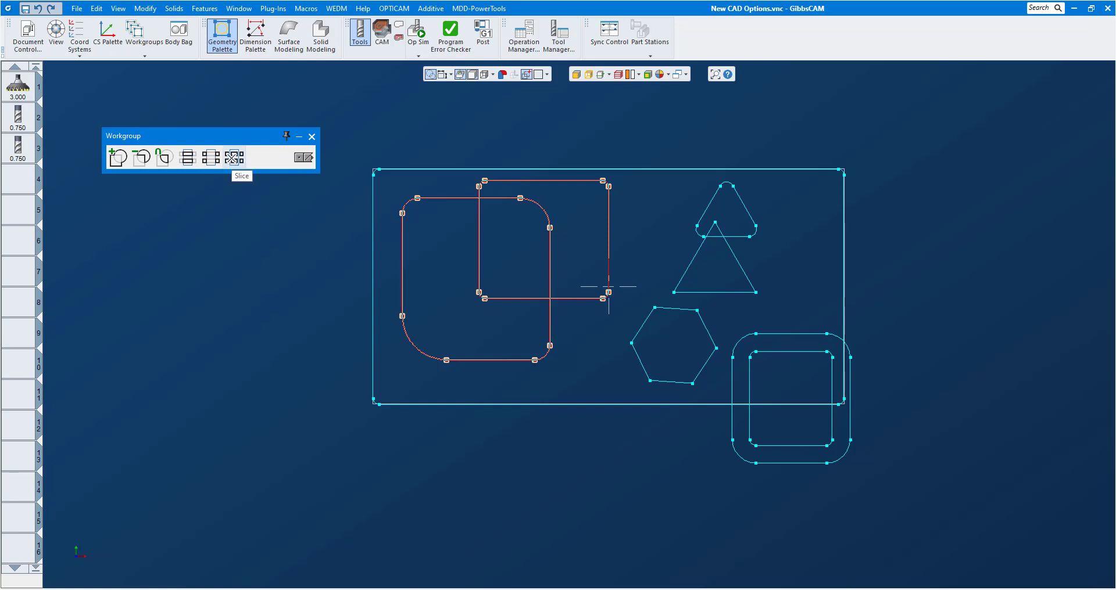
Step: Slice the shapes at their intersections and delete the overlapping rounded rectangle
click(233, 157)
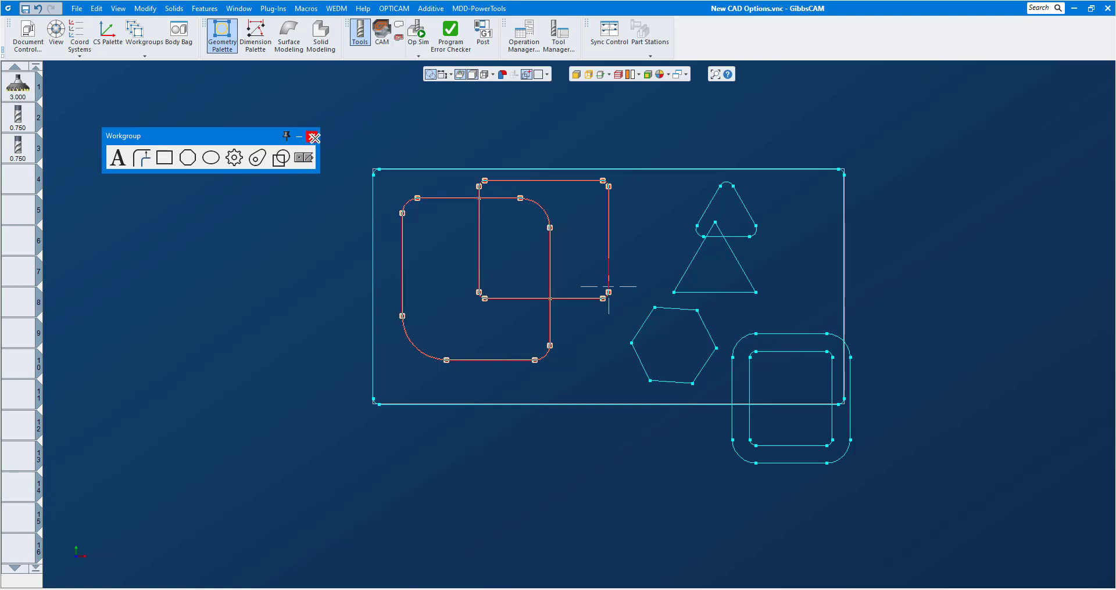
click(314, 138)
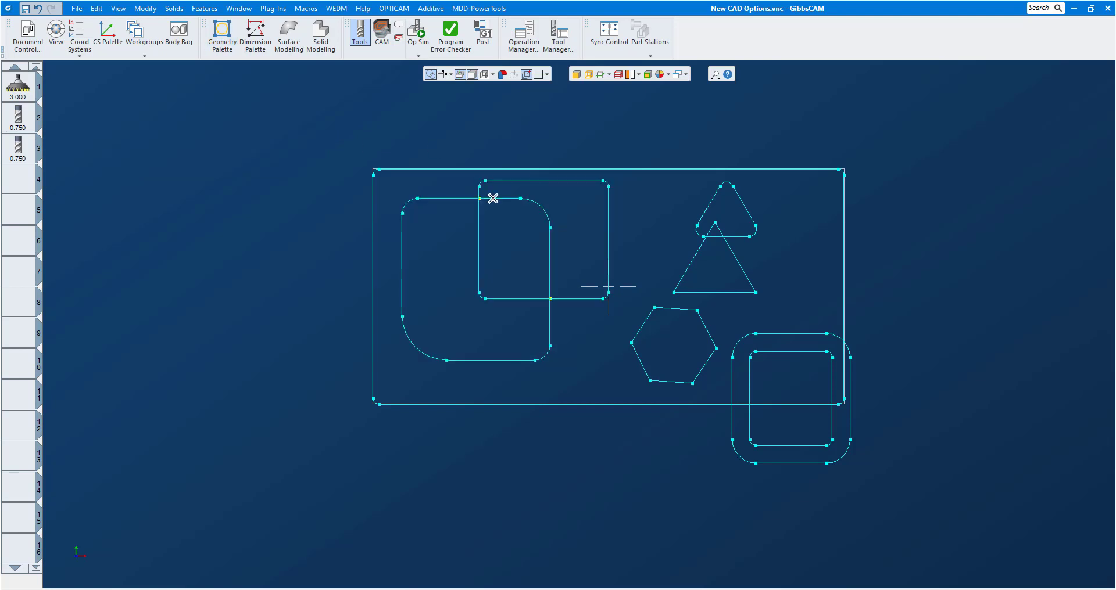
double_click(550, 239)
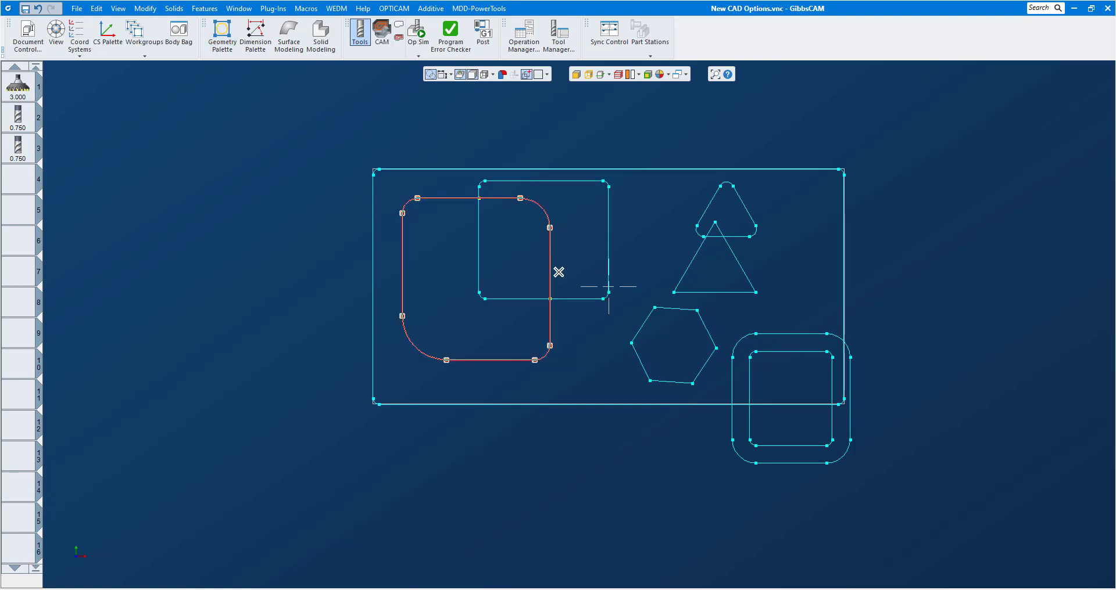
key(Delete)
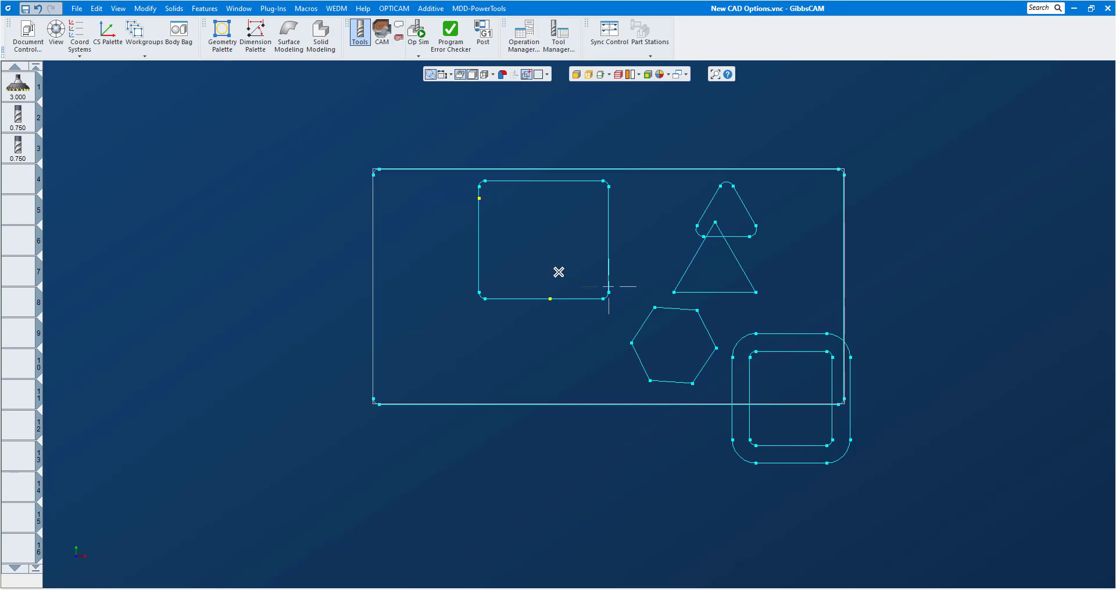
Step: Delete the inner rectangle's top and right segments, leaving an L-shaped chain
double_click(541, 181)
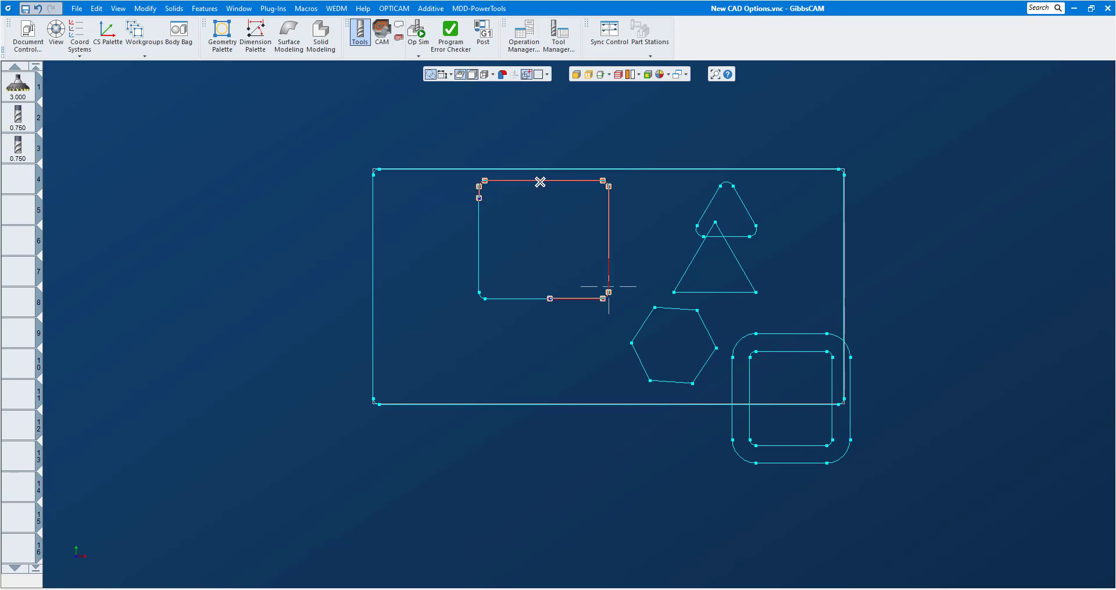
click(474, 238)
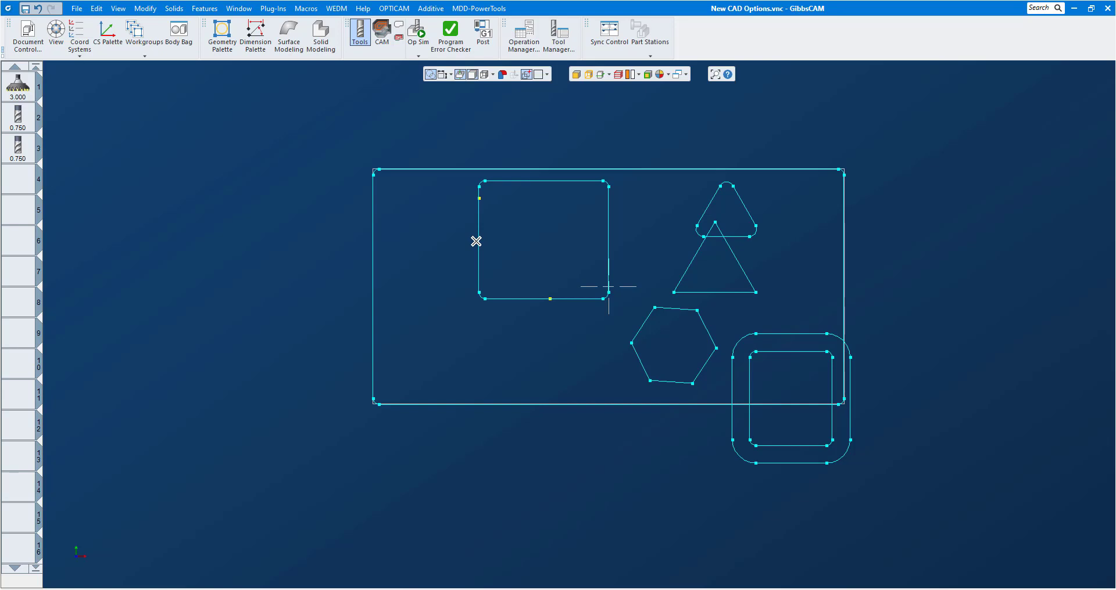
click(477, 240)
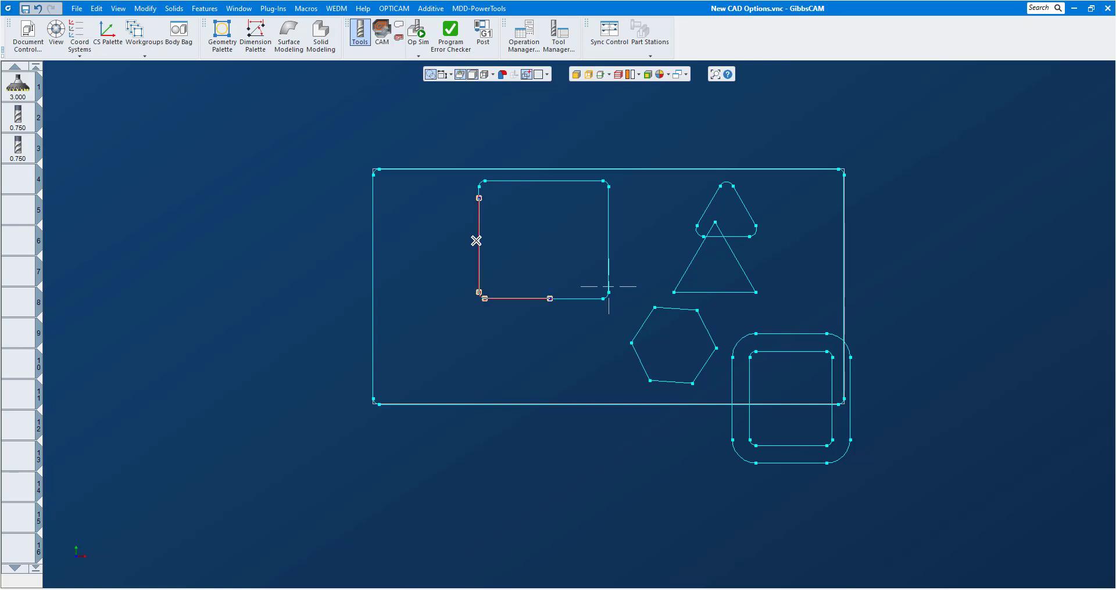
click(532, 182)
key(Delete)
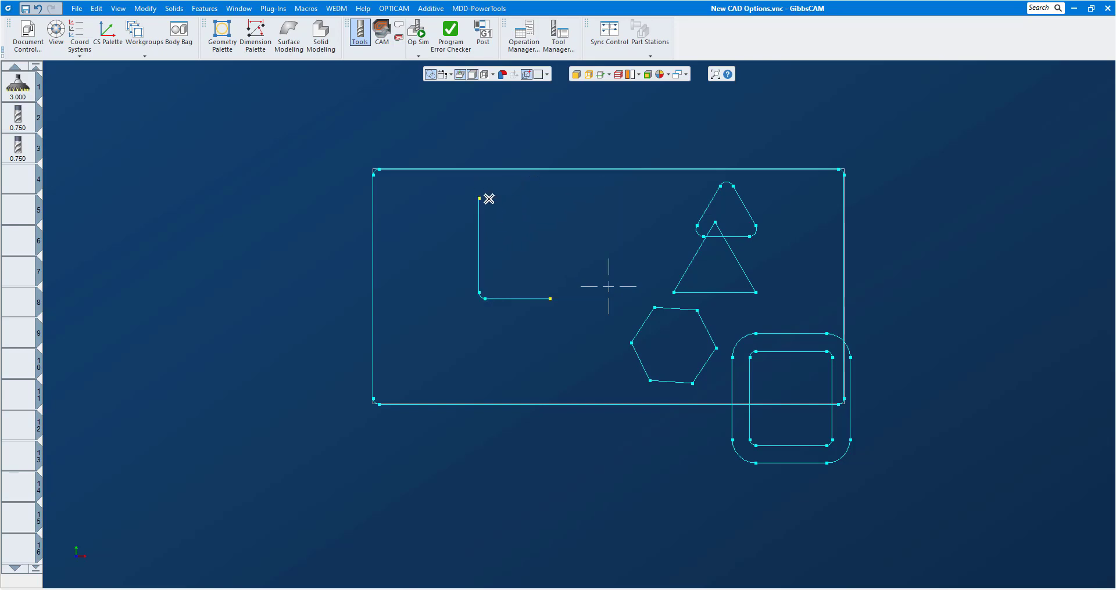
scroll(951, 349, up, 2)
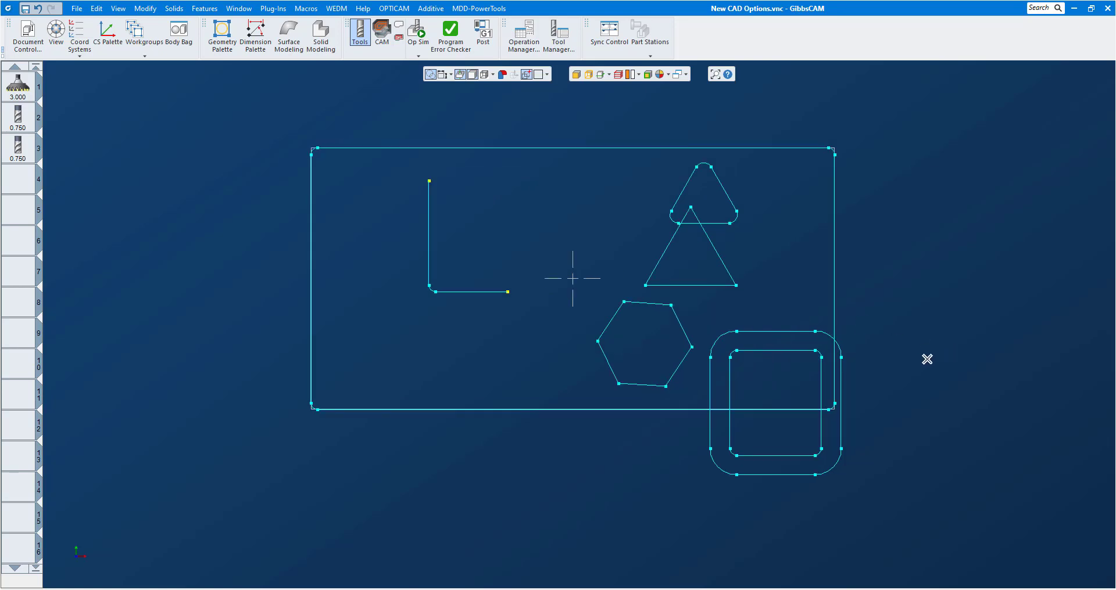
scroll(895, 351, down, 2)
middle_drag(894, 351, 849, 316)
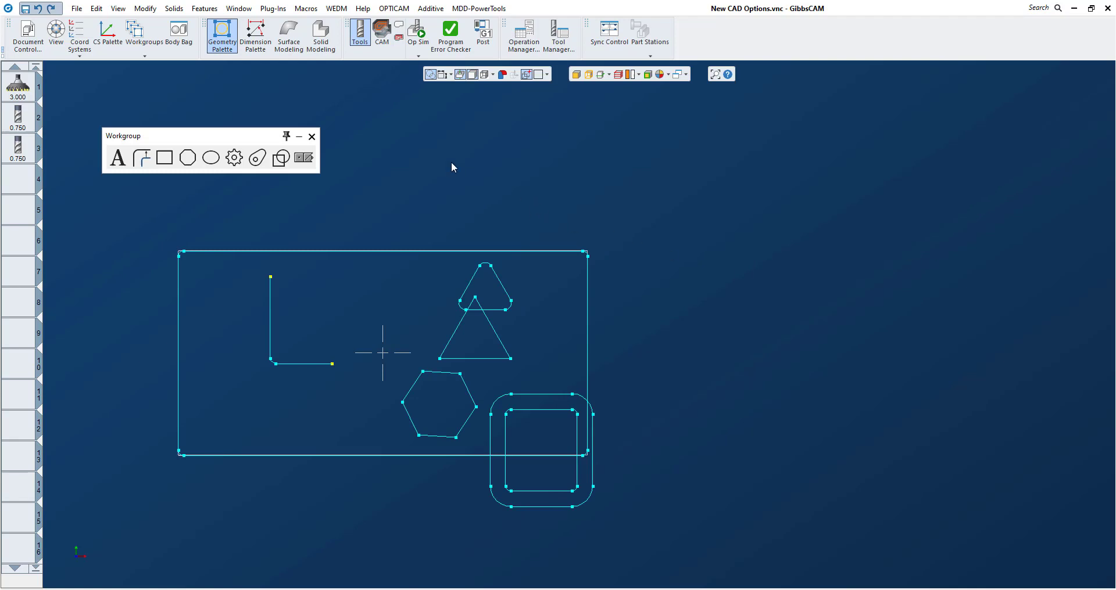
Step: Draw four mouse circles above the outer rectangle: two overlapping, one tiny, one to the right
click(304, 157)
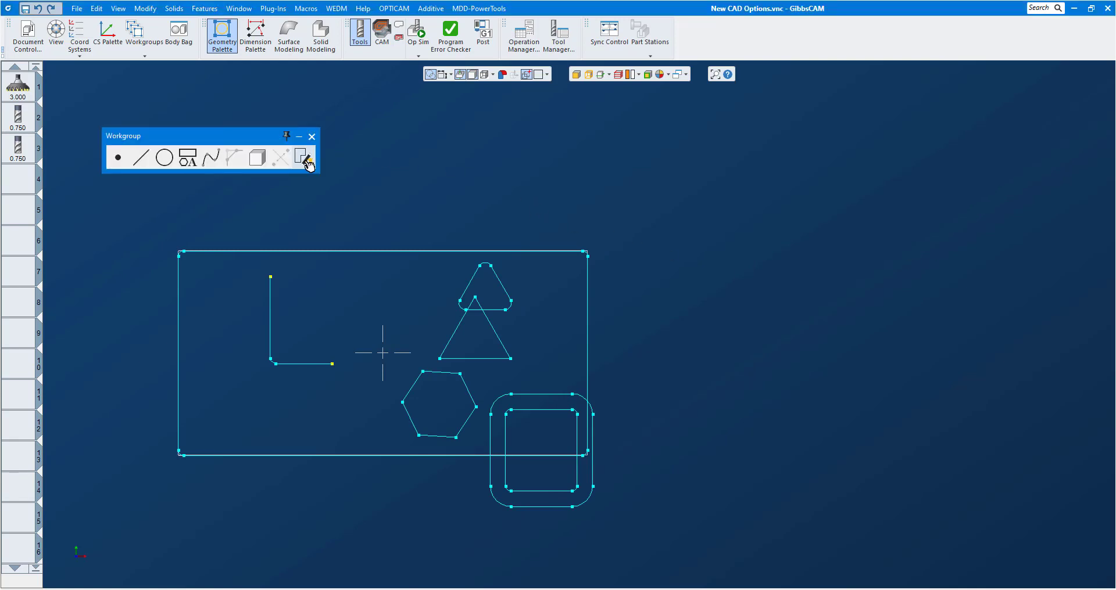
click(164, 161)
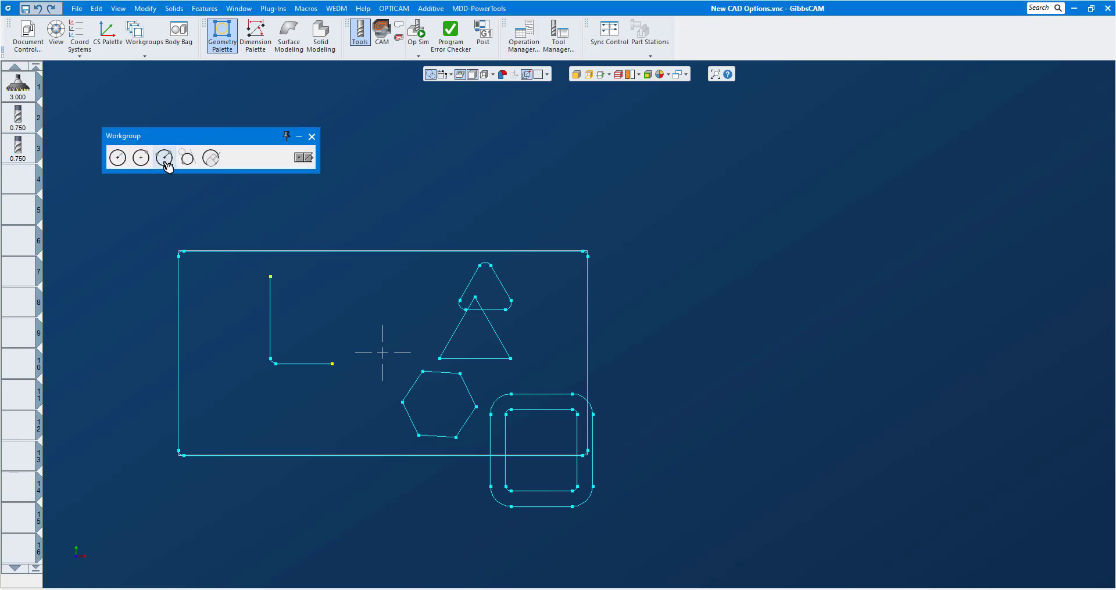
click(211, 158)
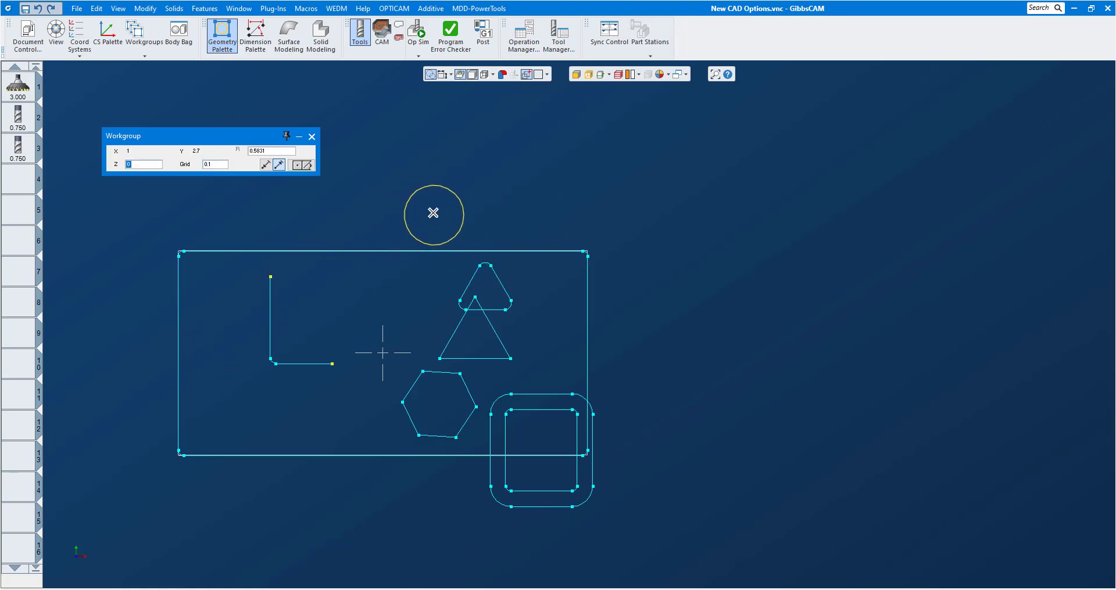
drag(434, 211, 538, 215)
click(593, 200)
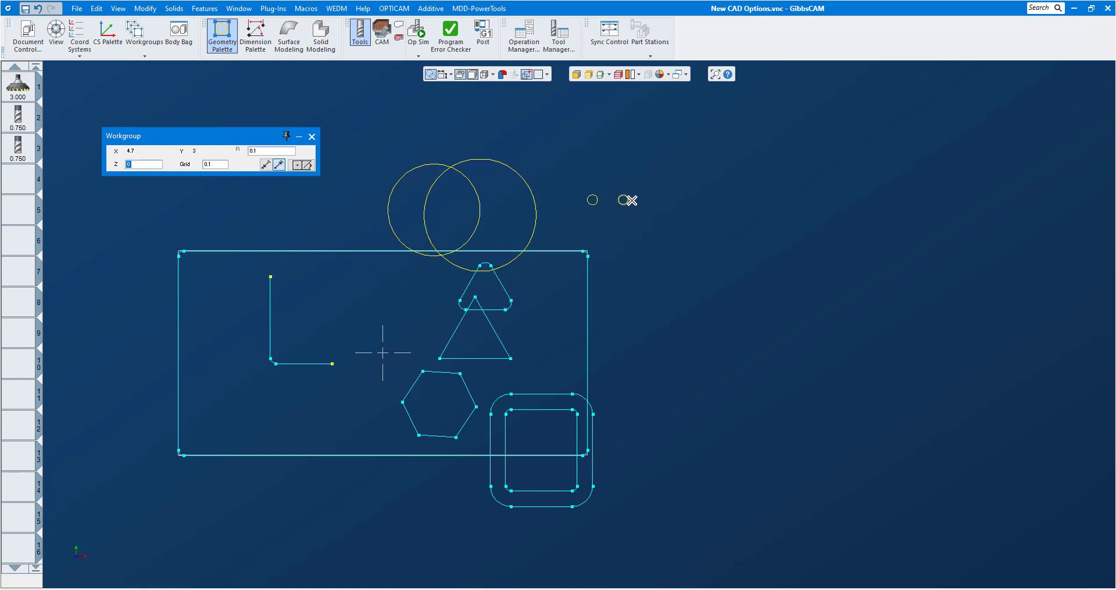
drag(643, 199, 684, 200)
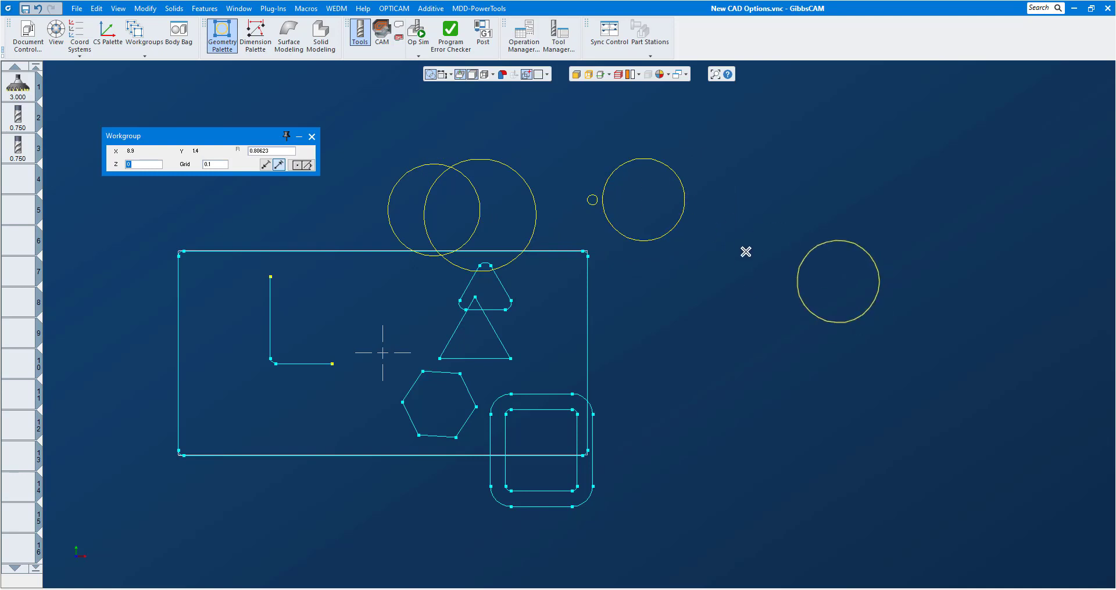
click(302, 165)
scroll(412, 205, down, 1)
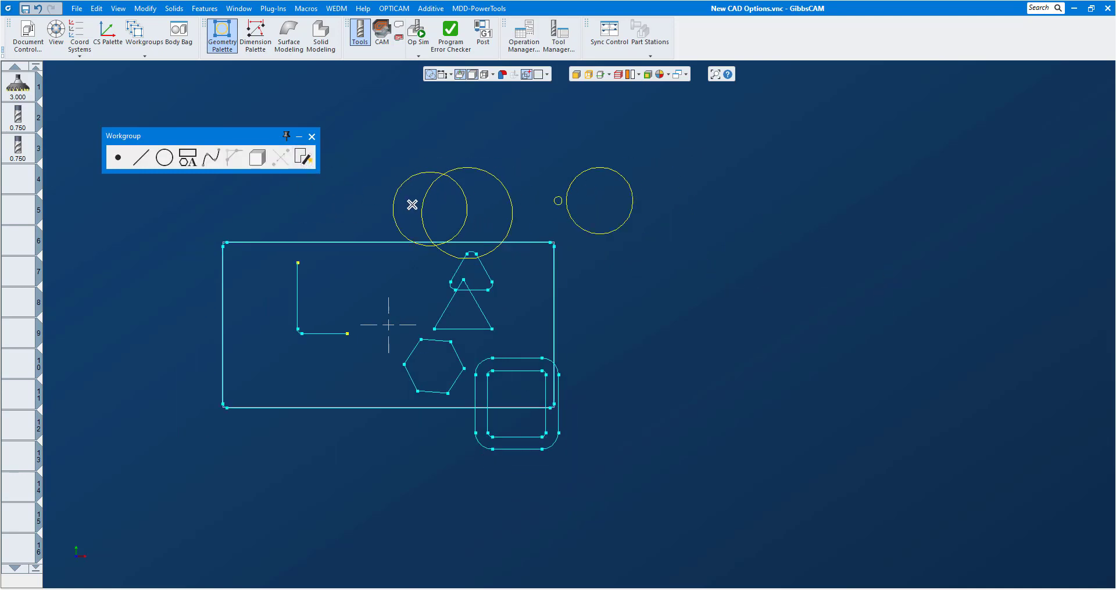
middle_drag(405, 292, 538, 363)
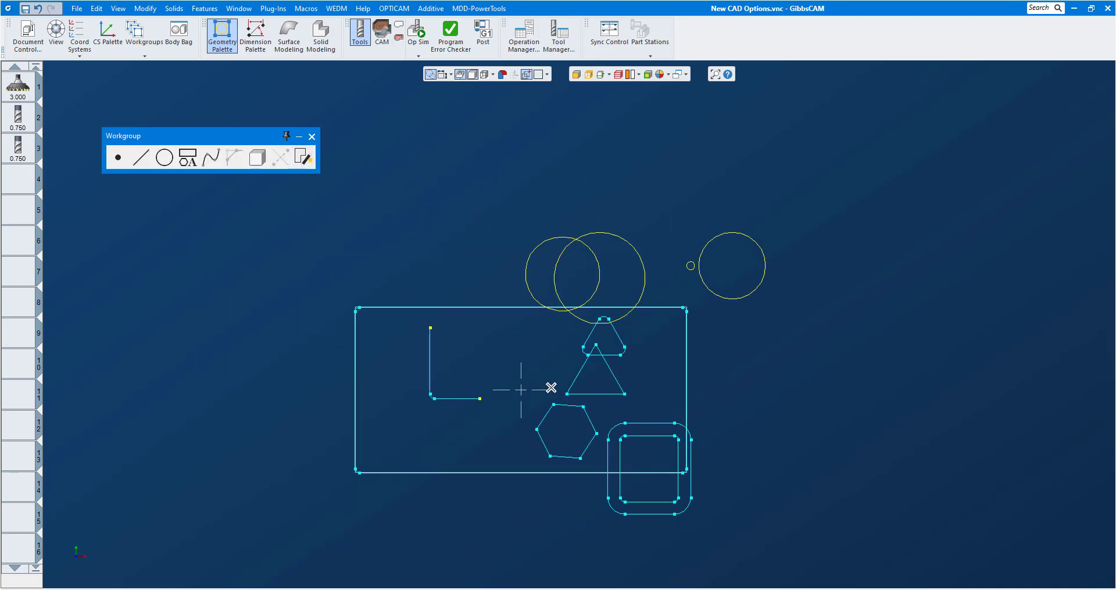
Step: Open the engraving text panel, then create a new empty Workgroup 2
click(188, 158)
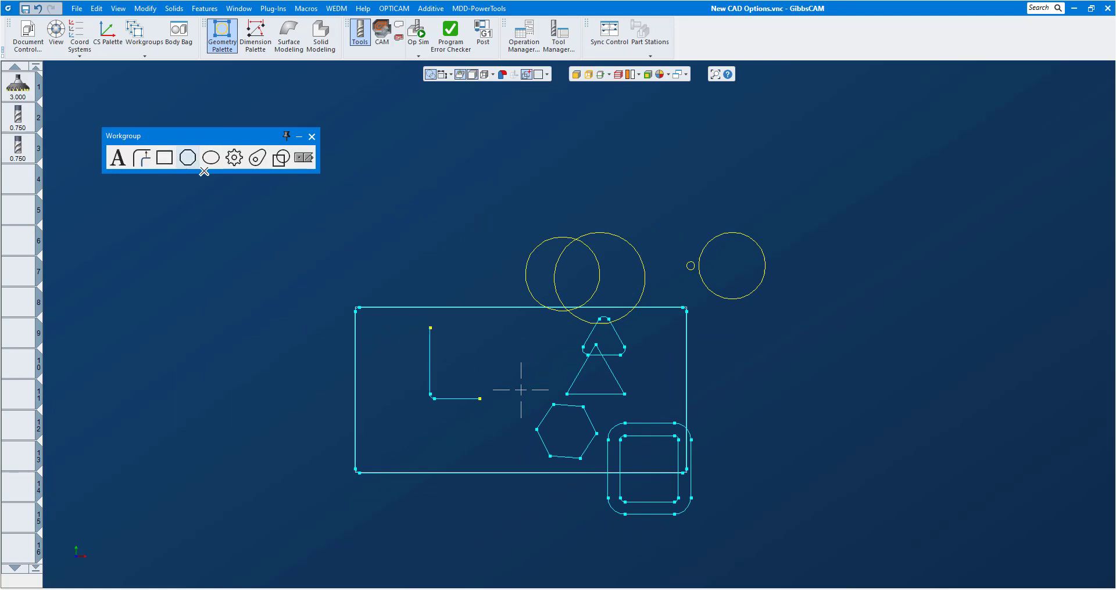
click(117, 158)
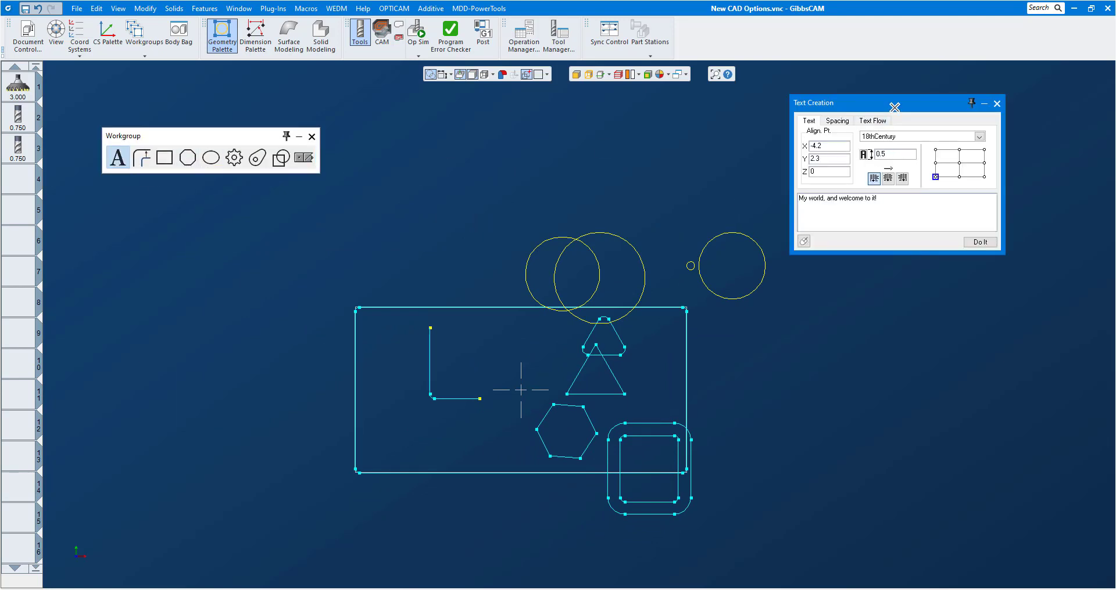
drag(895, 103, 939, 183)
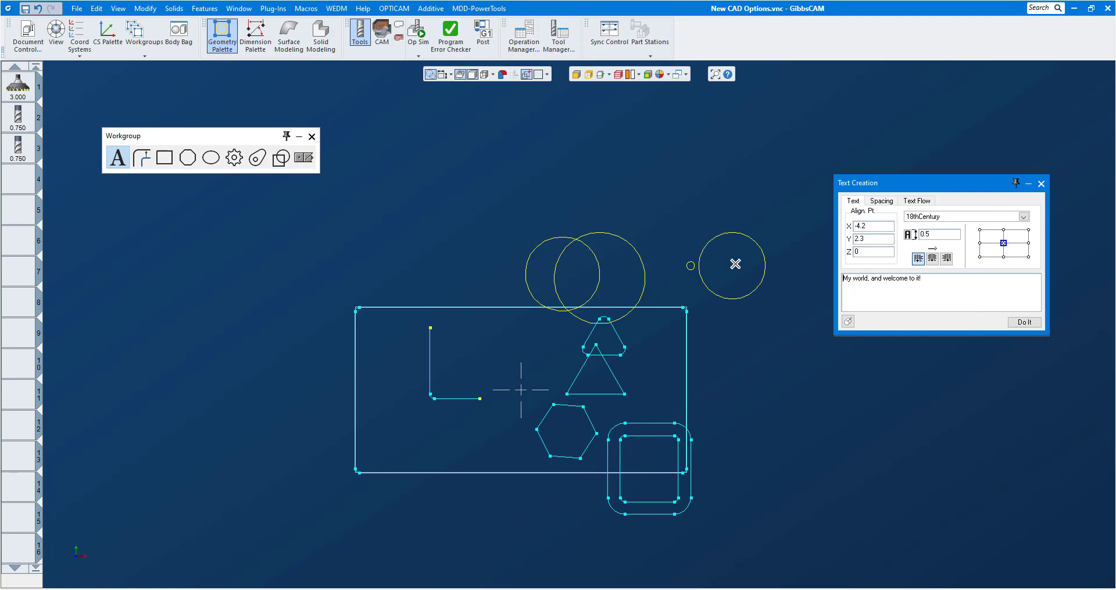
click(143, 30)
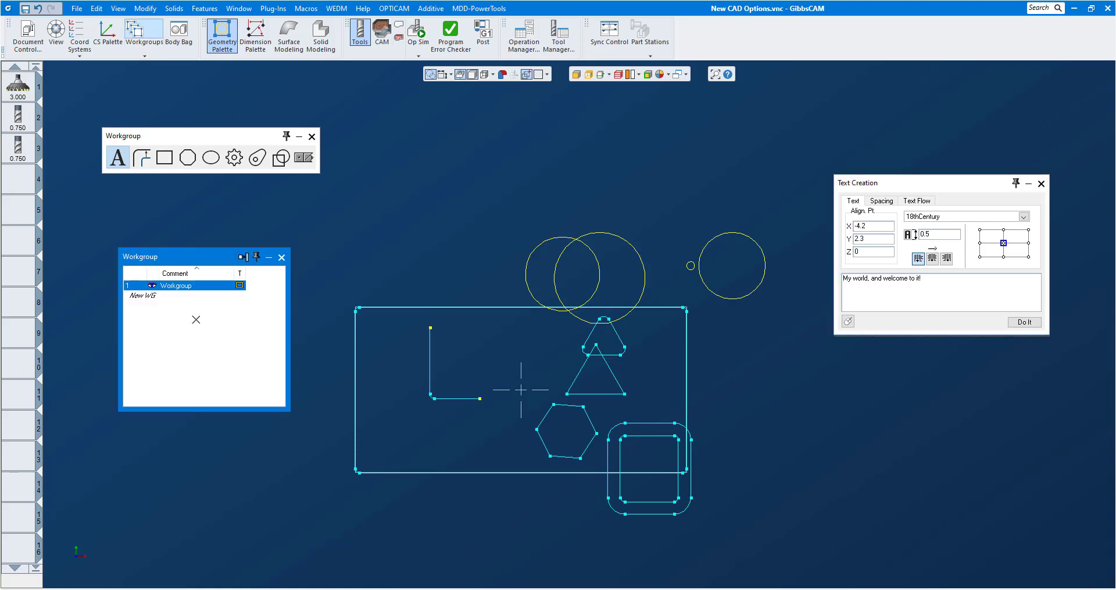
click(184, 298)
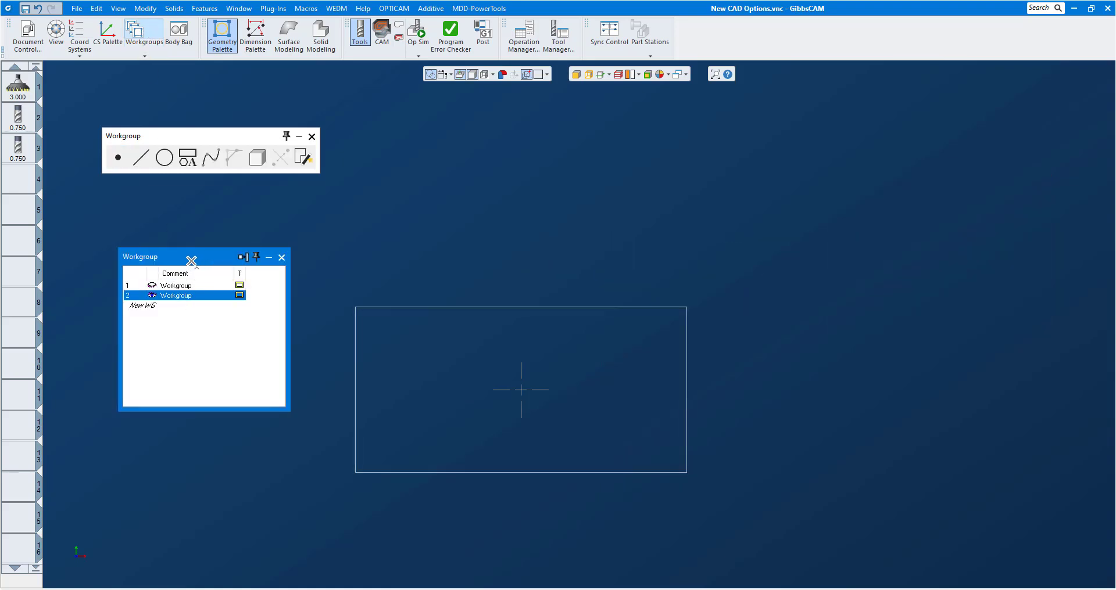
Step: Mouse-place the engraving text 'My world, and welcome to it!' 0.4 high in 18thCentury font inside the stock
drag(192, 263, 122, 323)
click(187, 157)
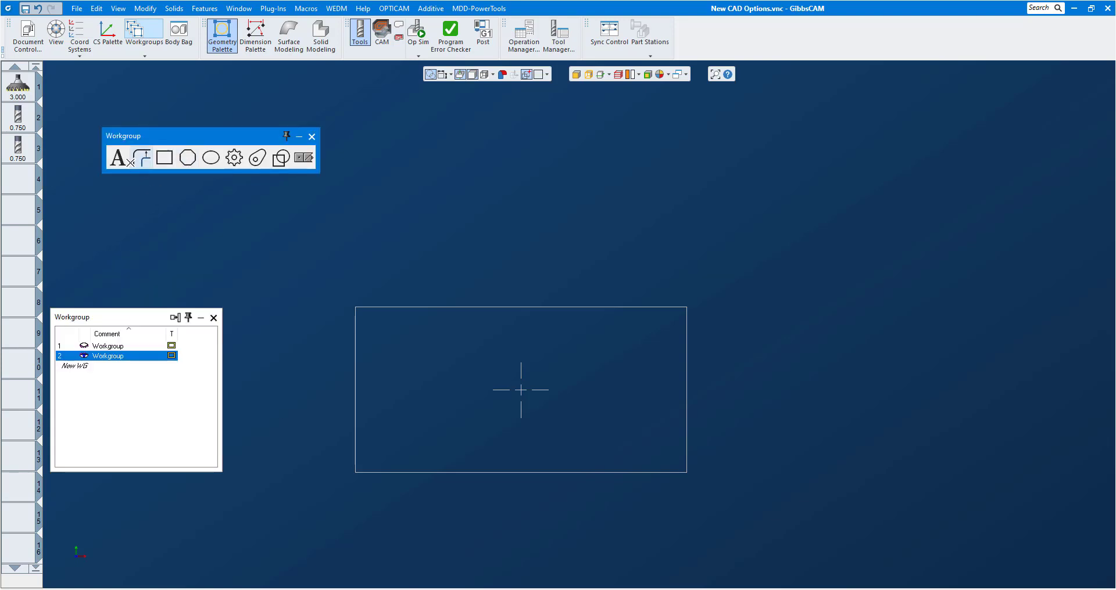
click(118, 157)
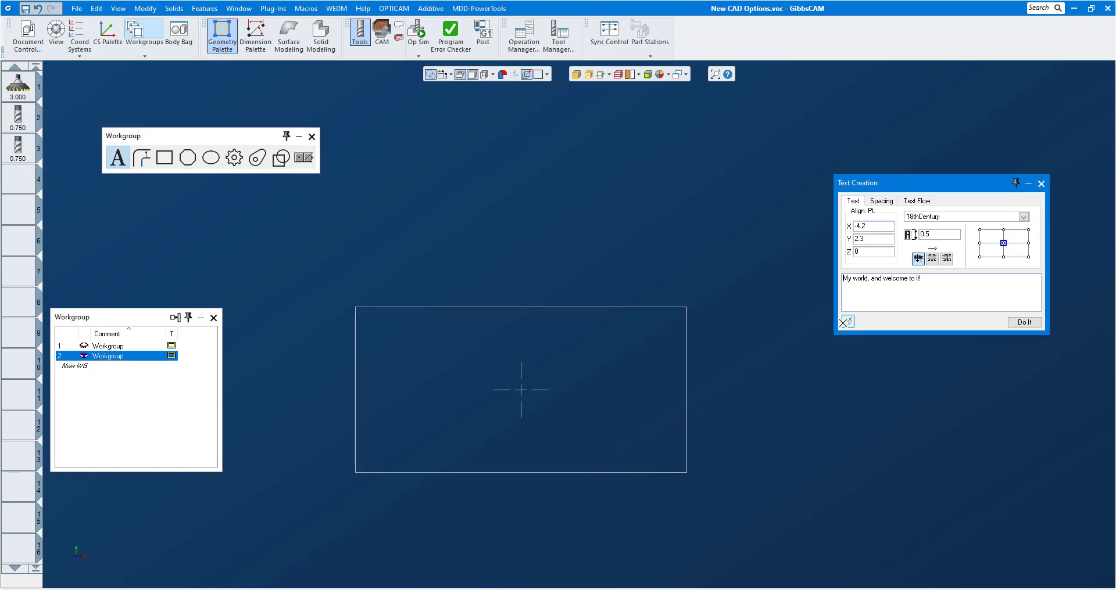
click(847, 322)
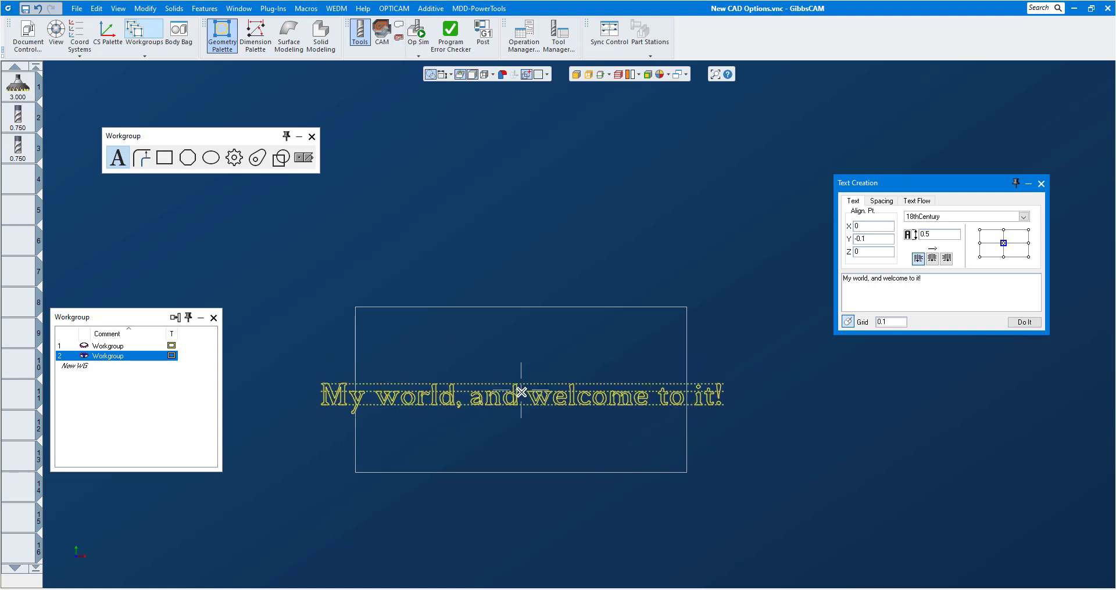
scroll(471, 356, down, 2)
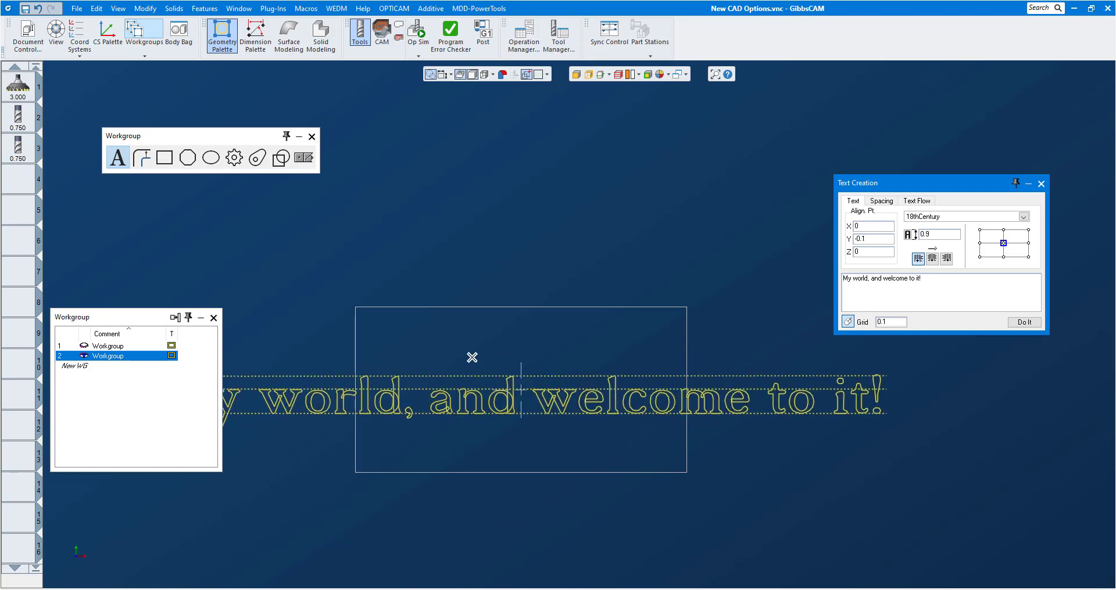
scroll(485, 382, up, 1)
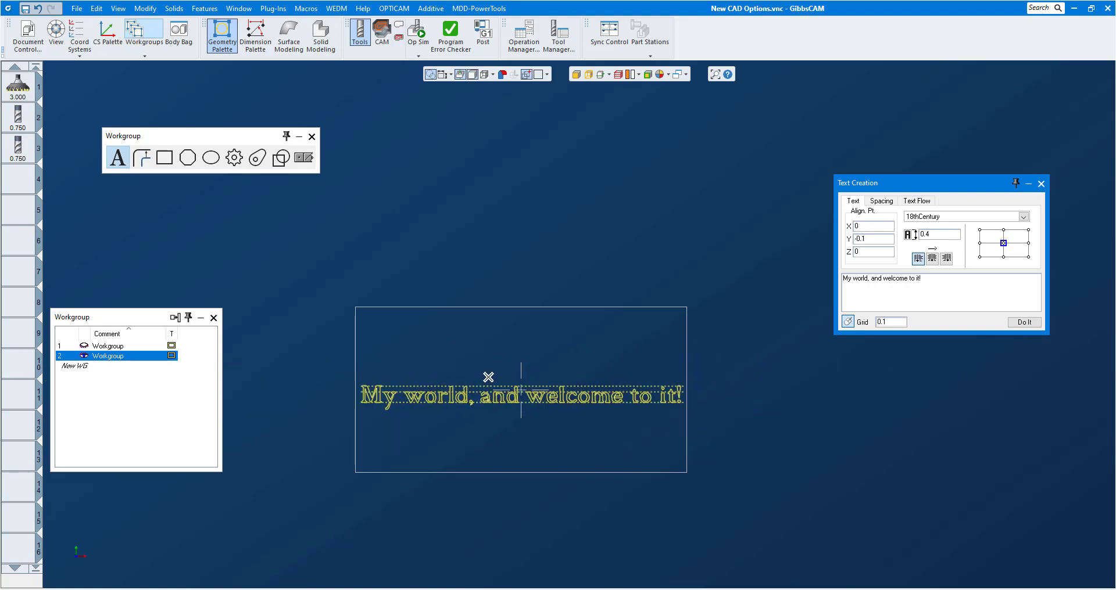
click(488, 377)
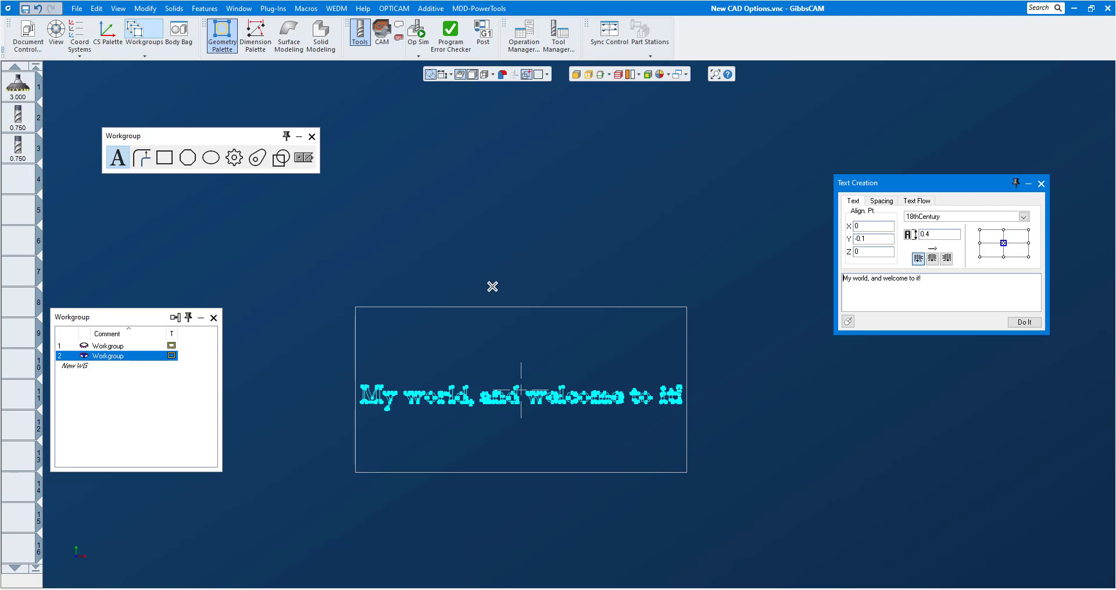
scroll(556, 307, up, 2)
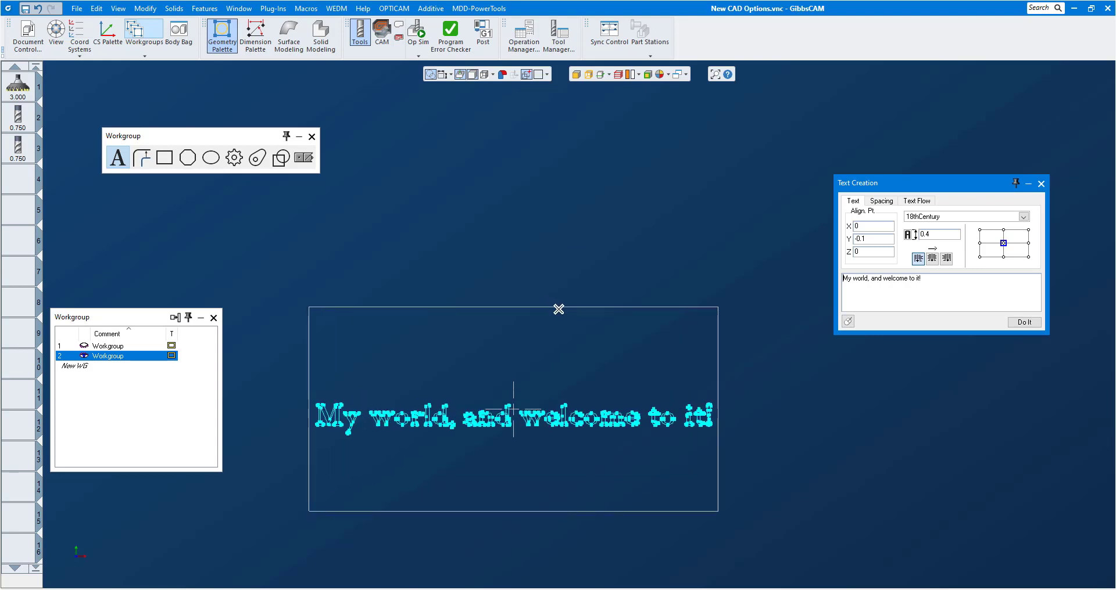